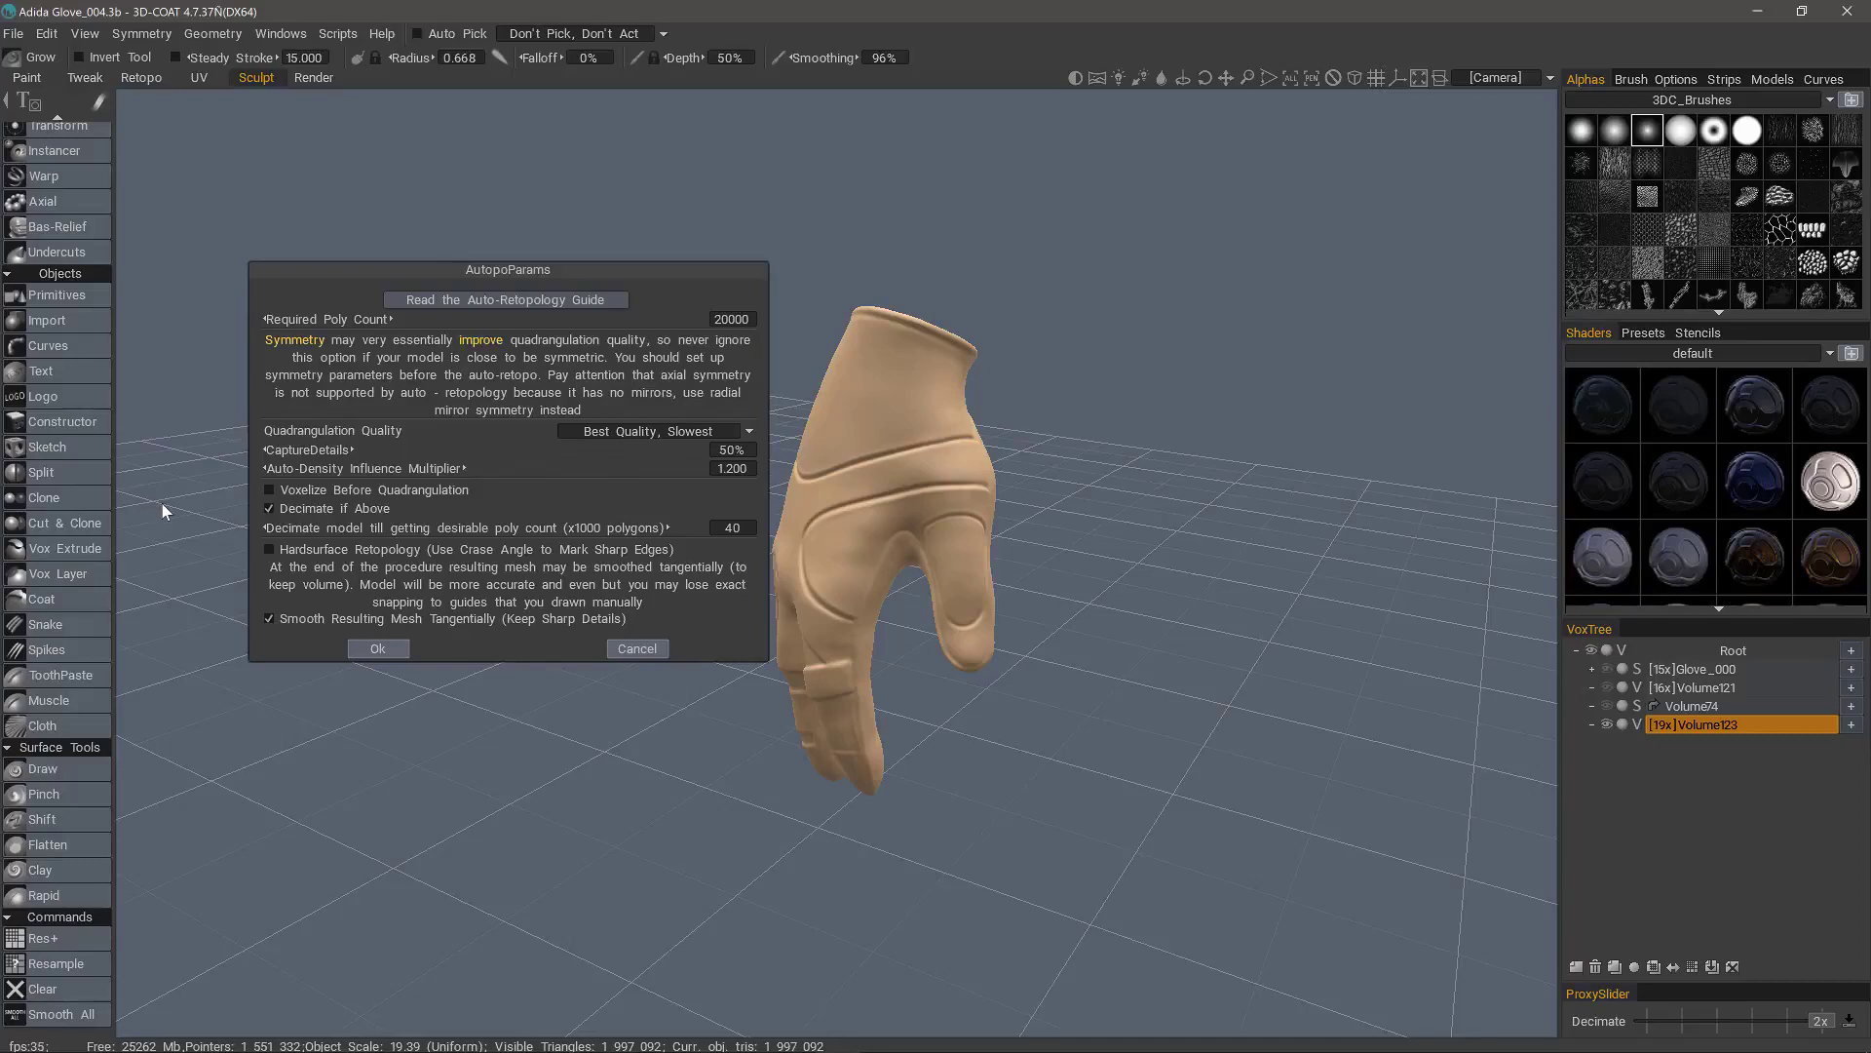
Step: Set the required poly count for auto-retopology to 15000, accept the parameters, and continue past density painting to the guide-stroke stage
click(735, 322)
text(15)
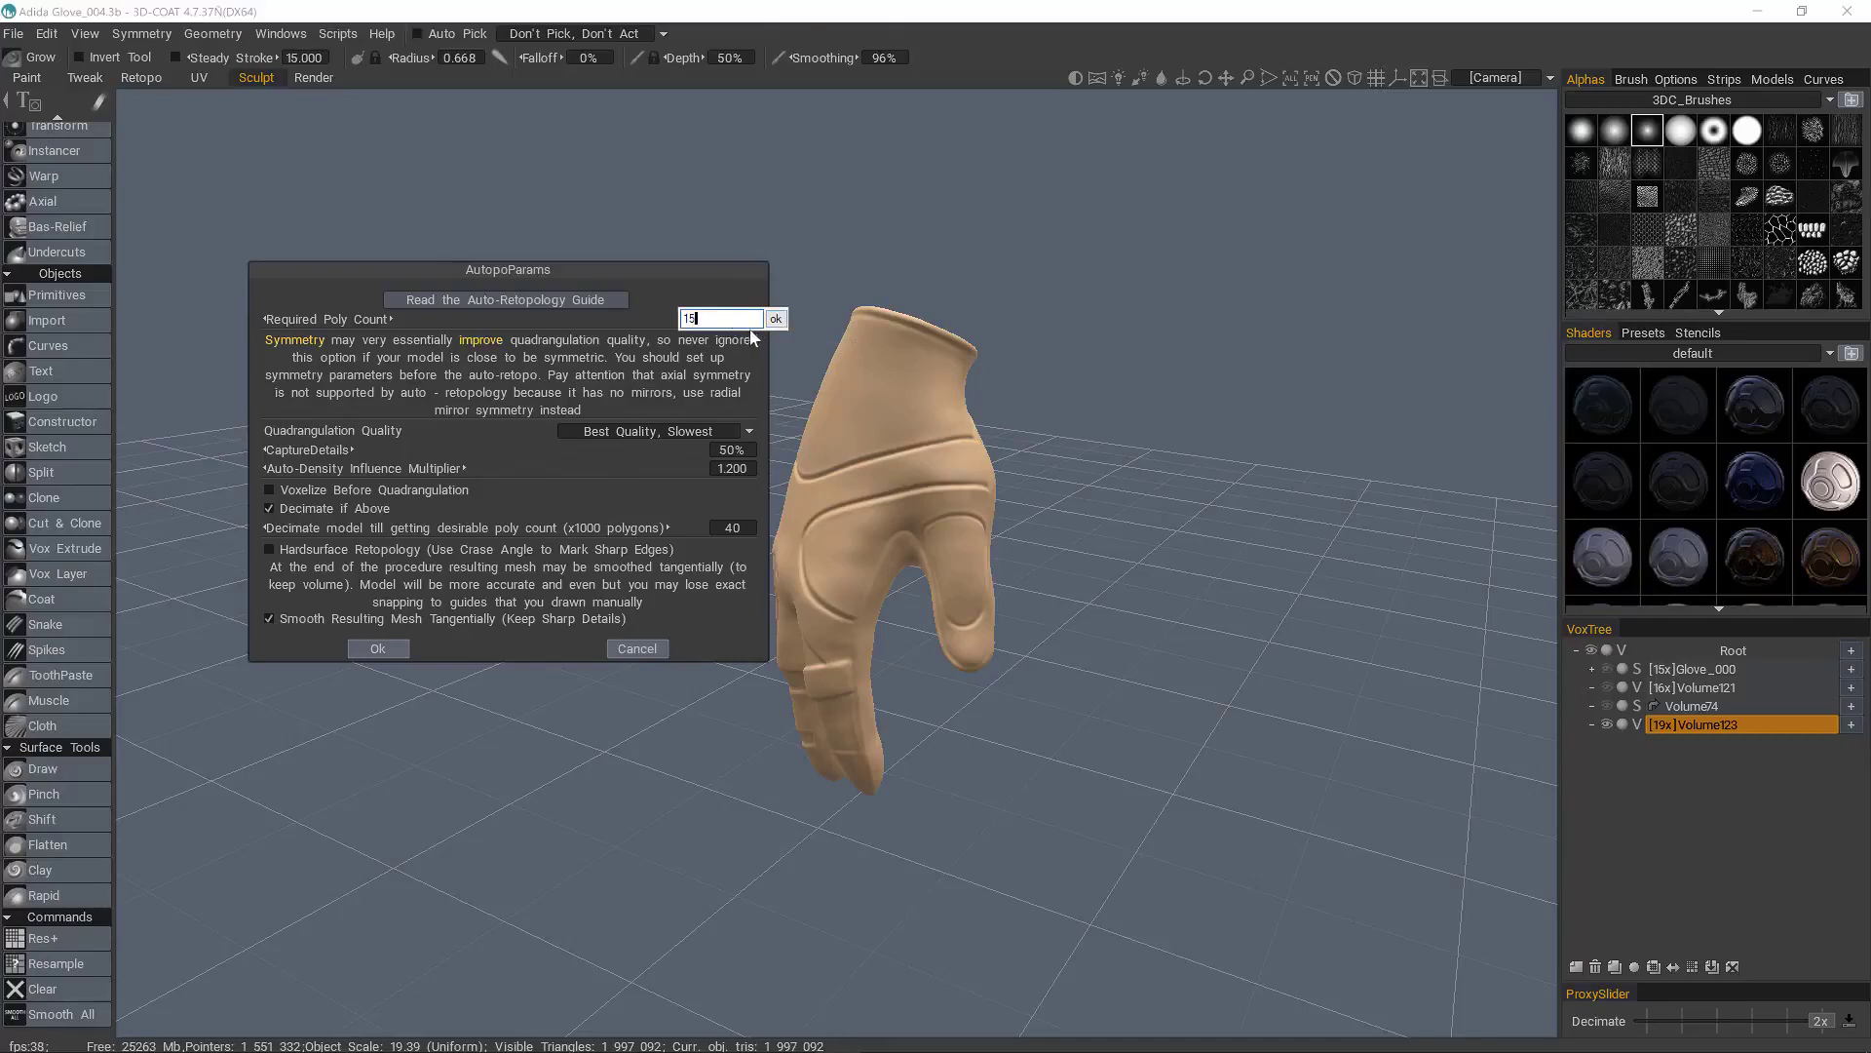
text(000)
click(776, 319)
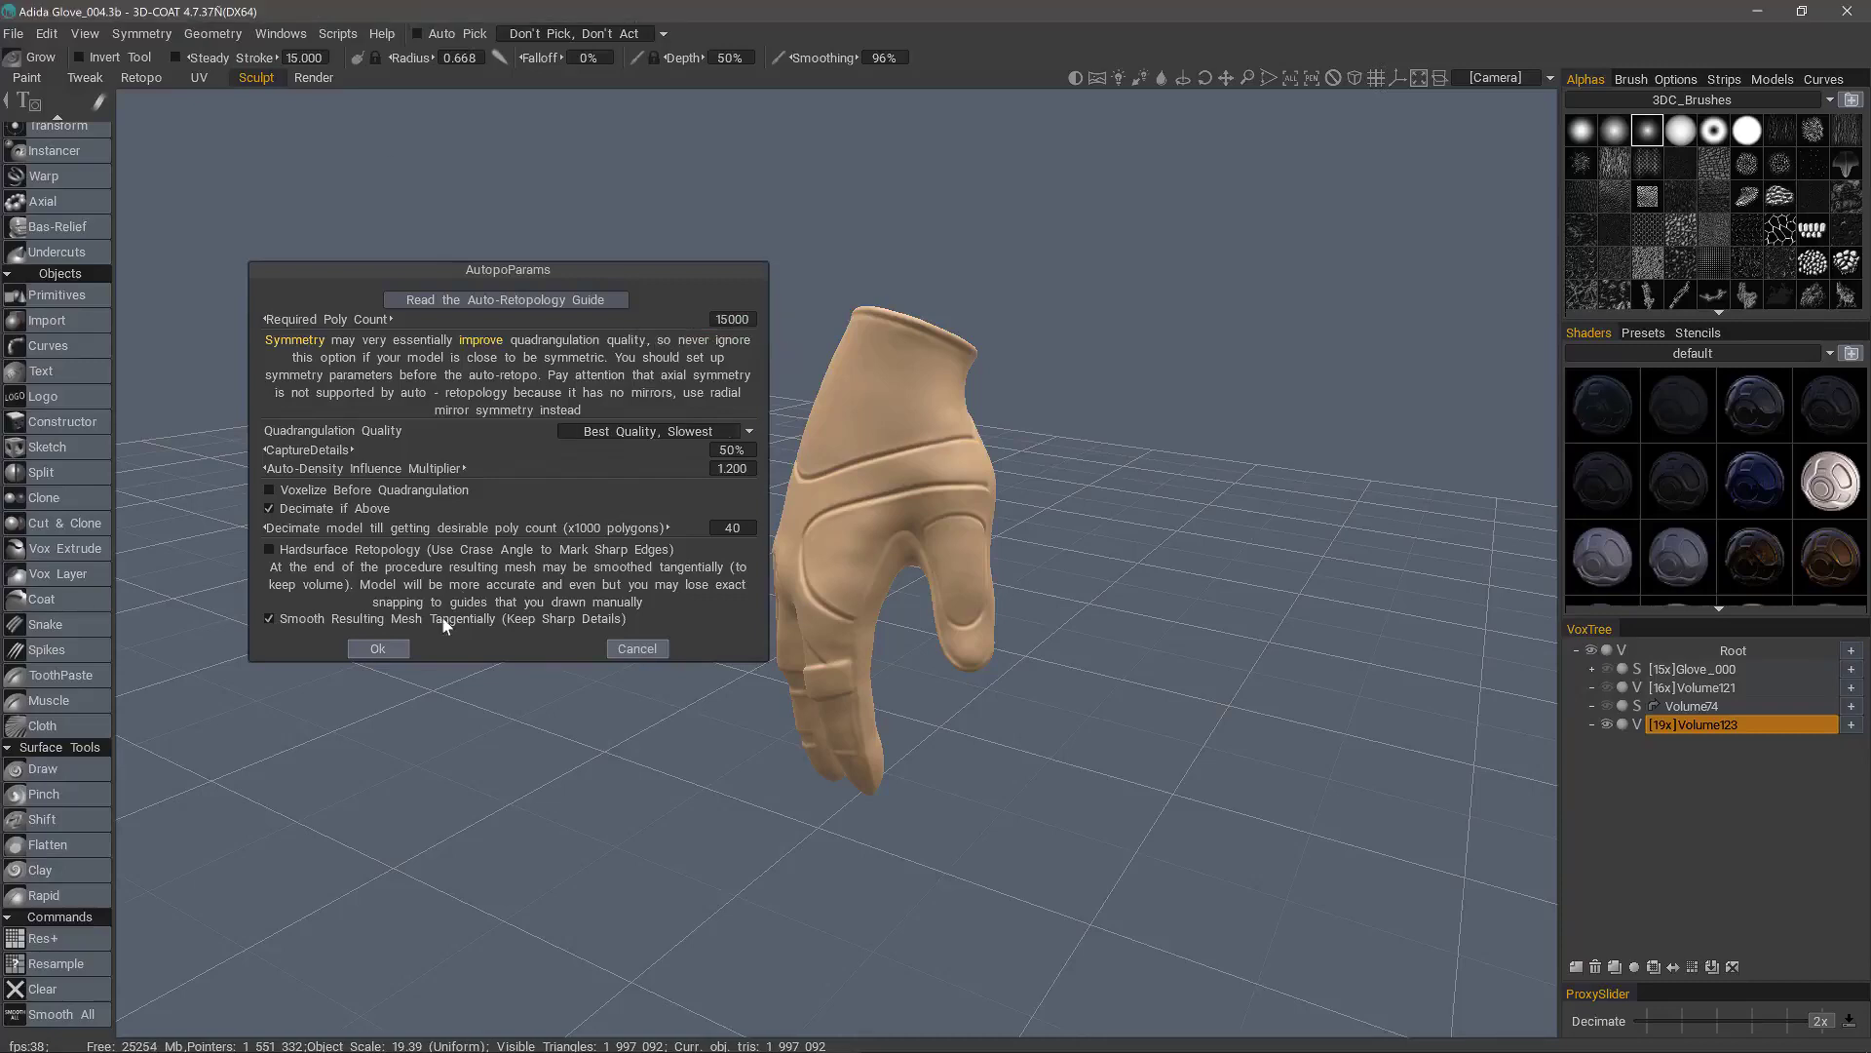
click(378, 648)
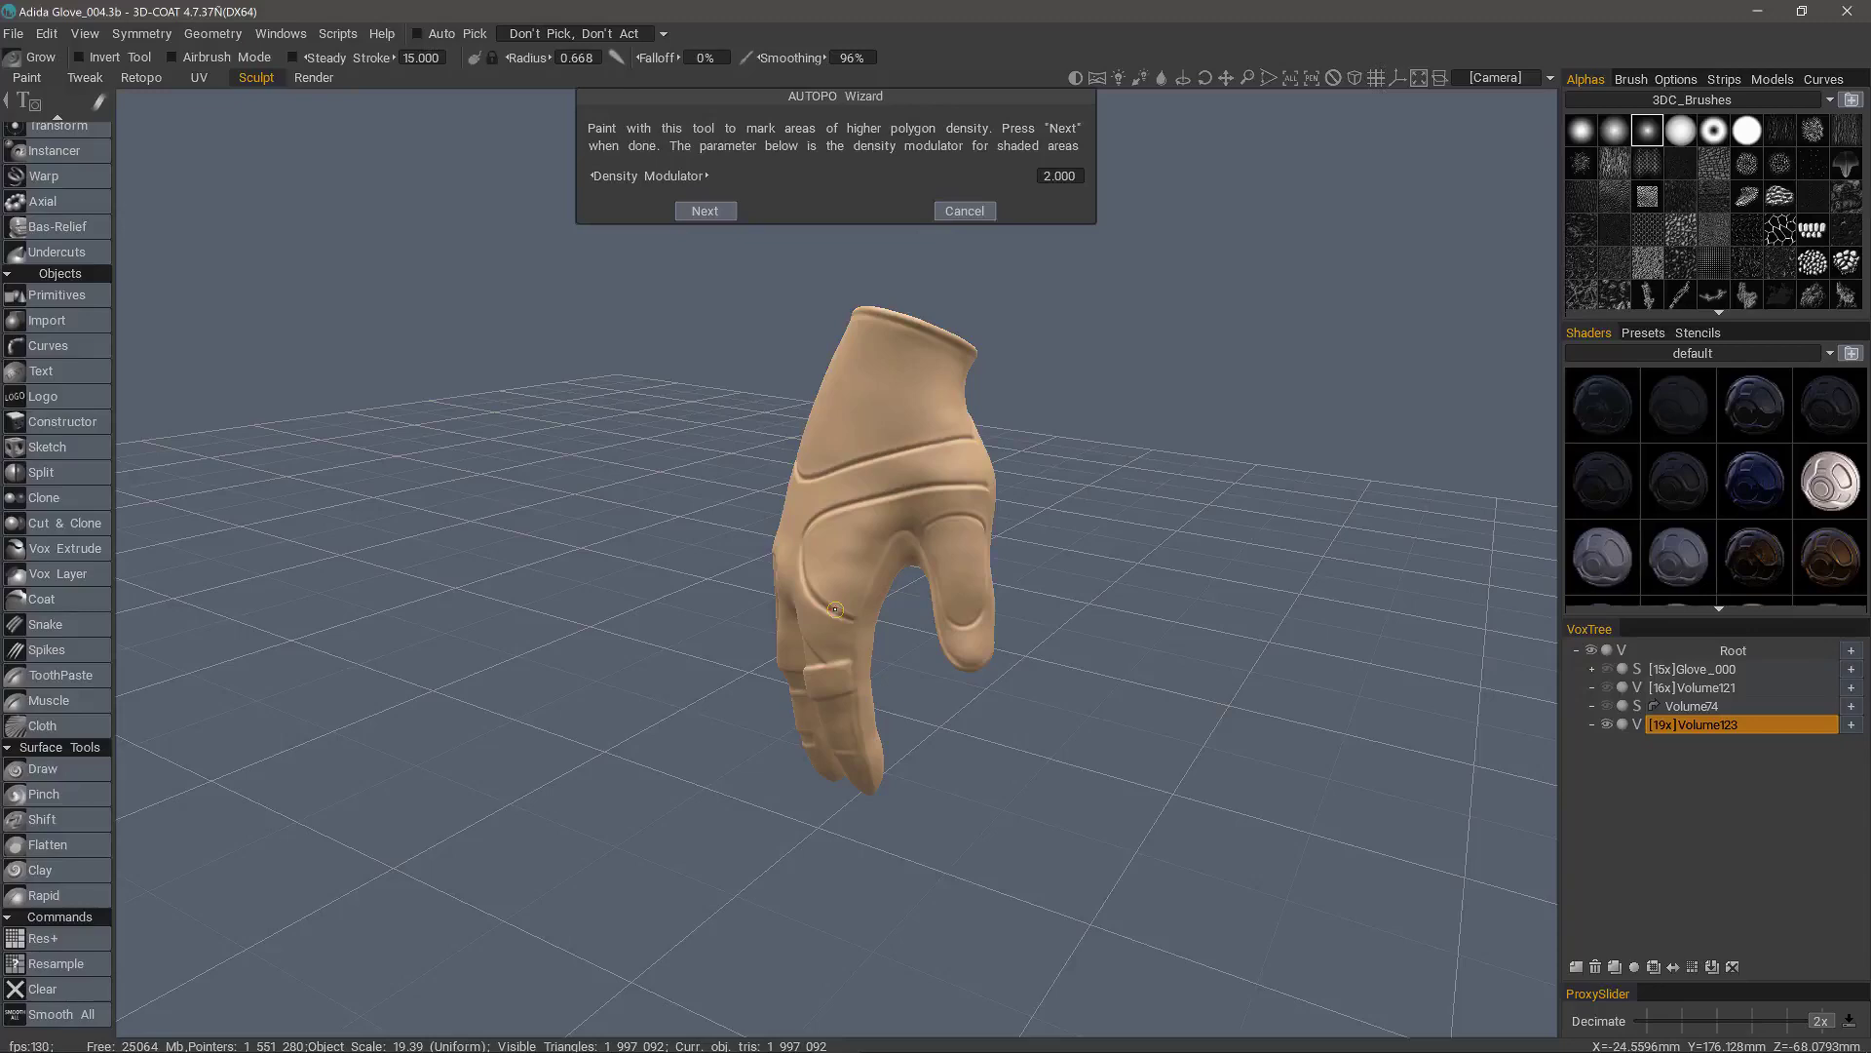
click(704, 210)
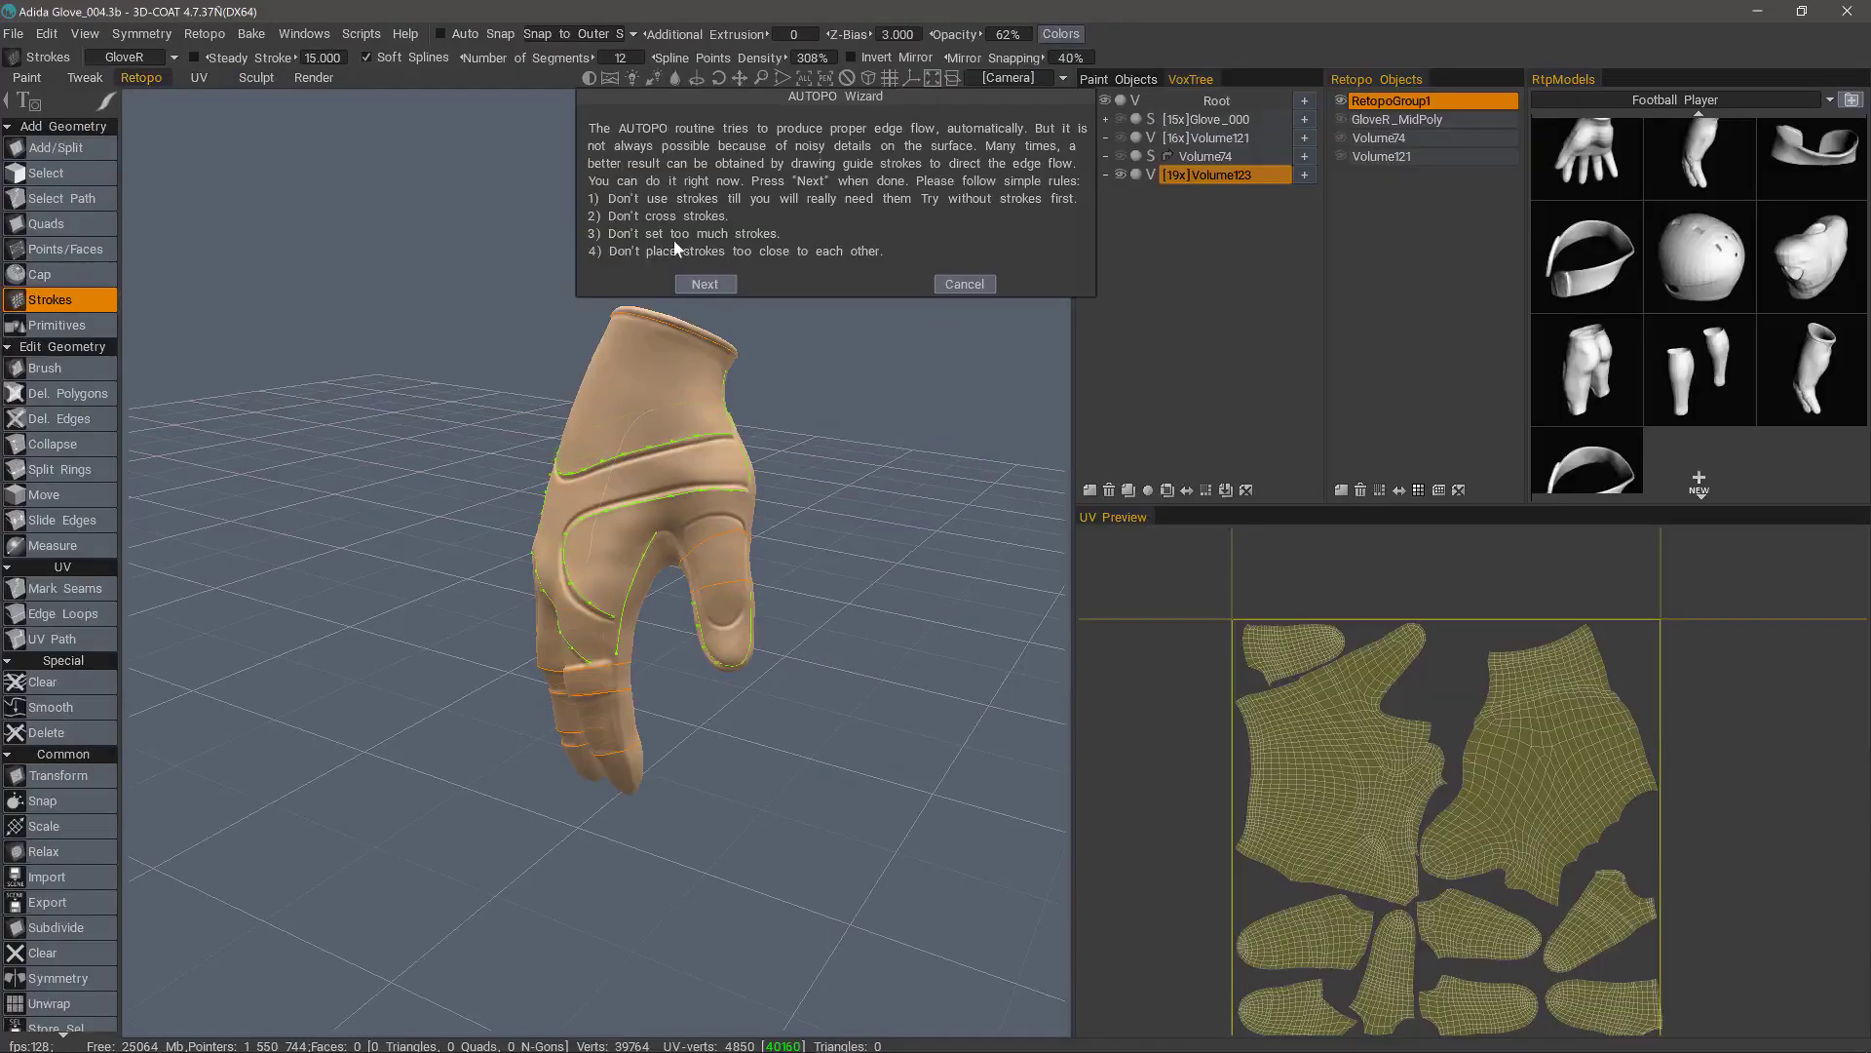
Step: Try a guide stroke that slices around the glove's wrist just below the cuff opening, and undo it
alt+drag(643, 297, 751, 376)
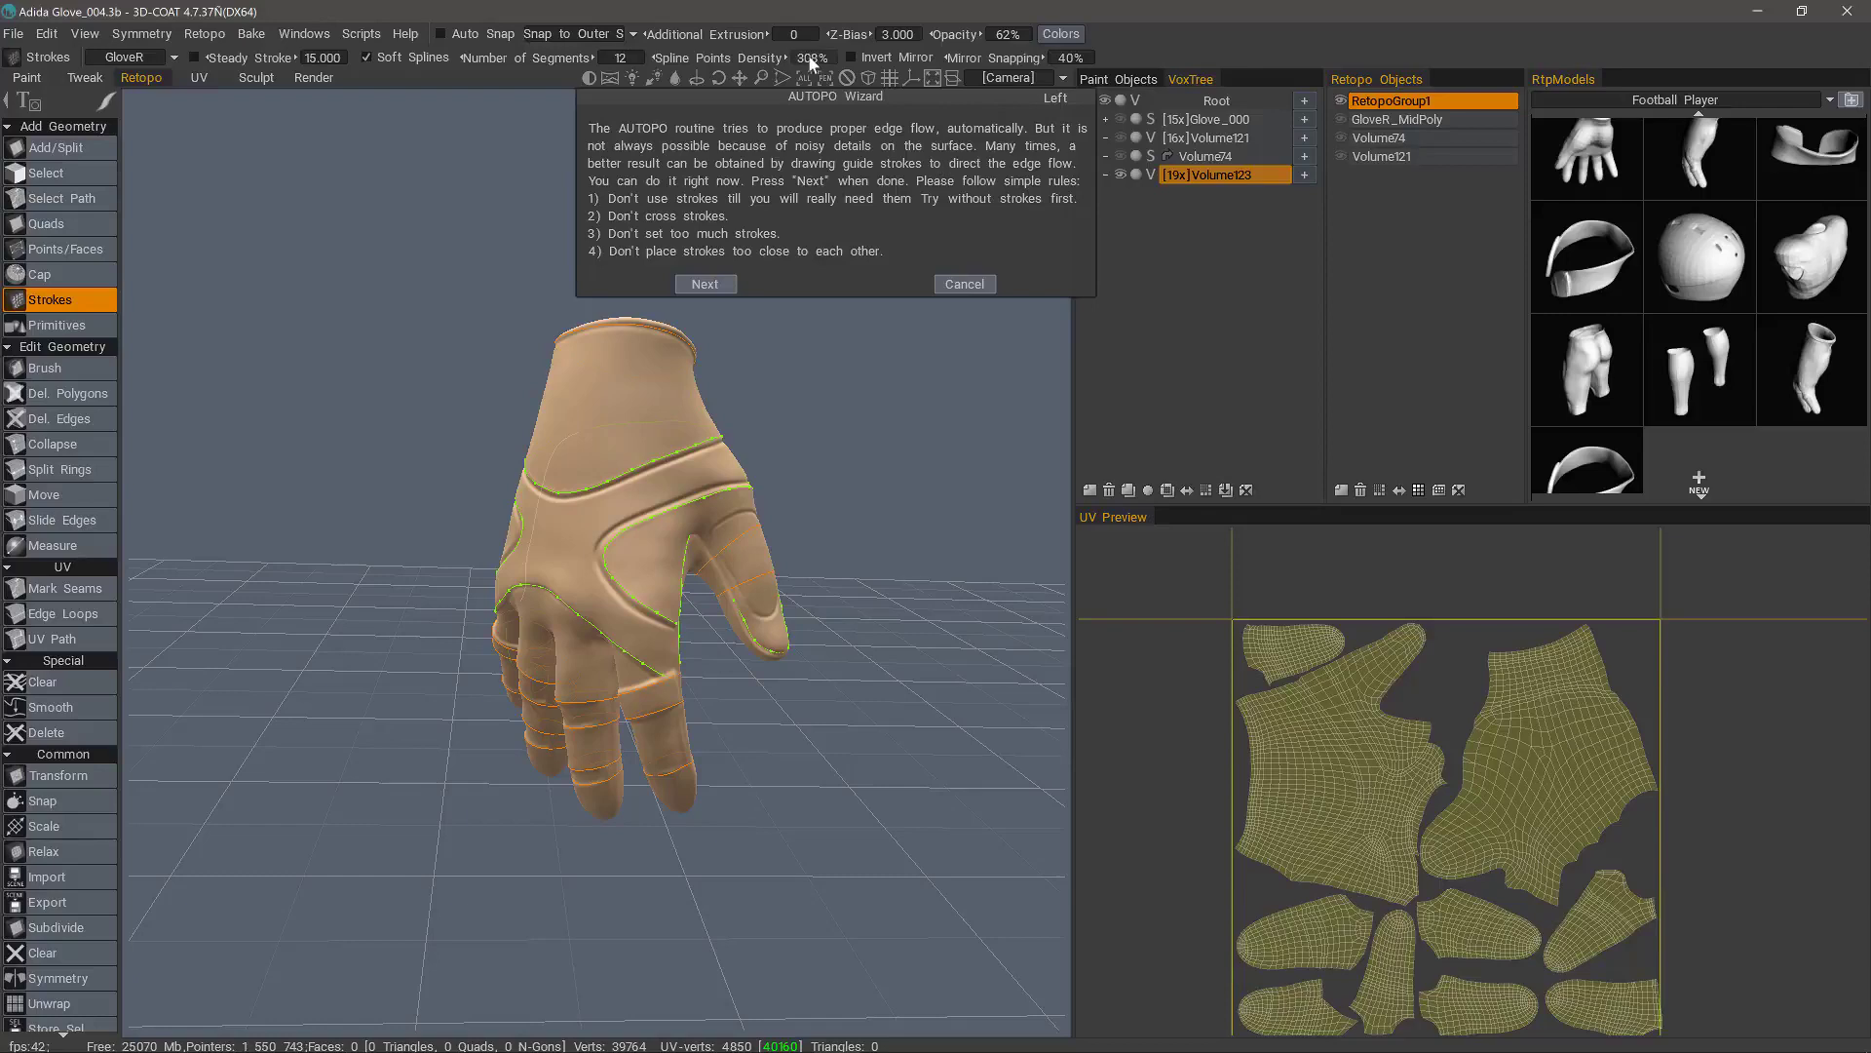
click(633, 469)
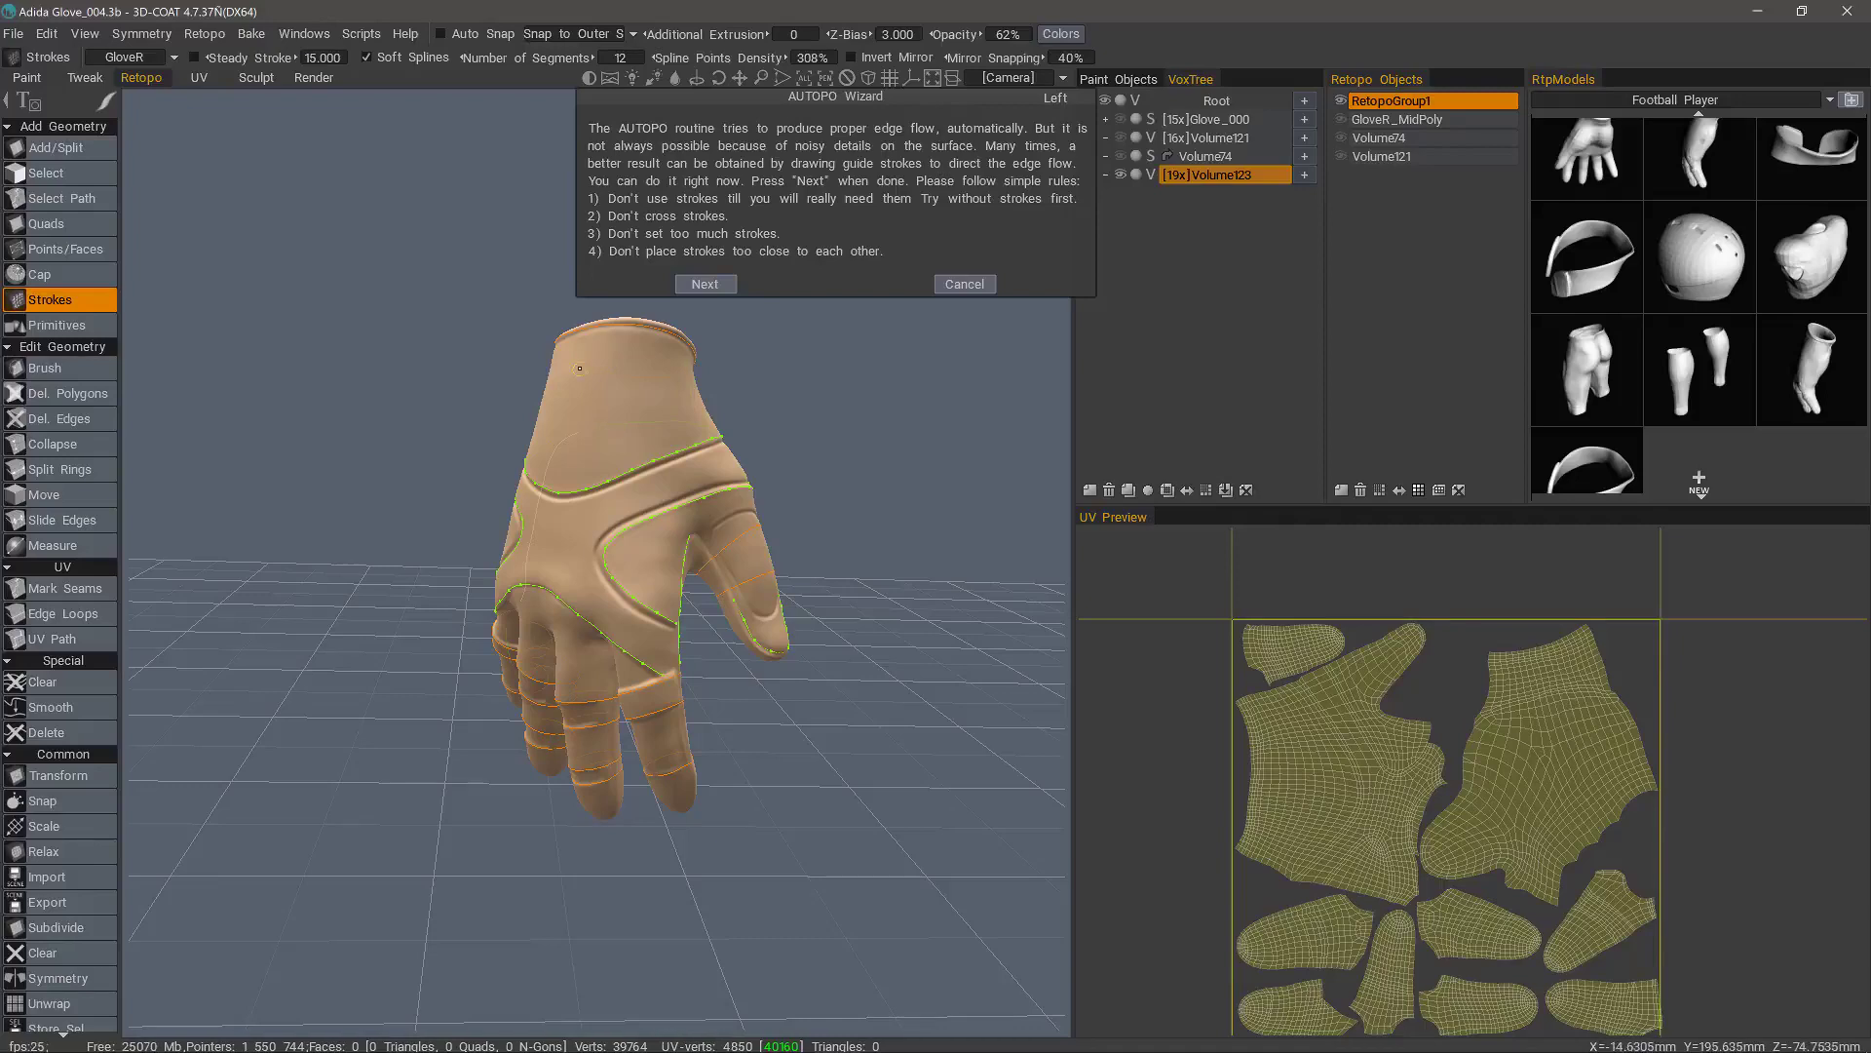
alt+drag(447, 517, 679, 614)
alt+right_drag(676, 609, 690, 526)
drag(690, 513, 735, 605)
mouse_move(735, 606)
alt+right_down()
mouse_move(682, 585)
mouse_move(686, 564)
alt+right_up()
mouse_move(686, 564)
alt+mouse_down()
mouse_move(563, 410)
mouse_move(489, 394)
mouse_move(488, 331)
mouse_move(526, 403)
mouse_move(477, 386)
mouse_move(514, 371)
alt+mouse_up()
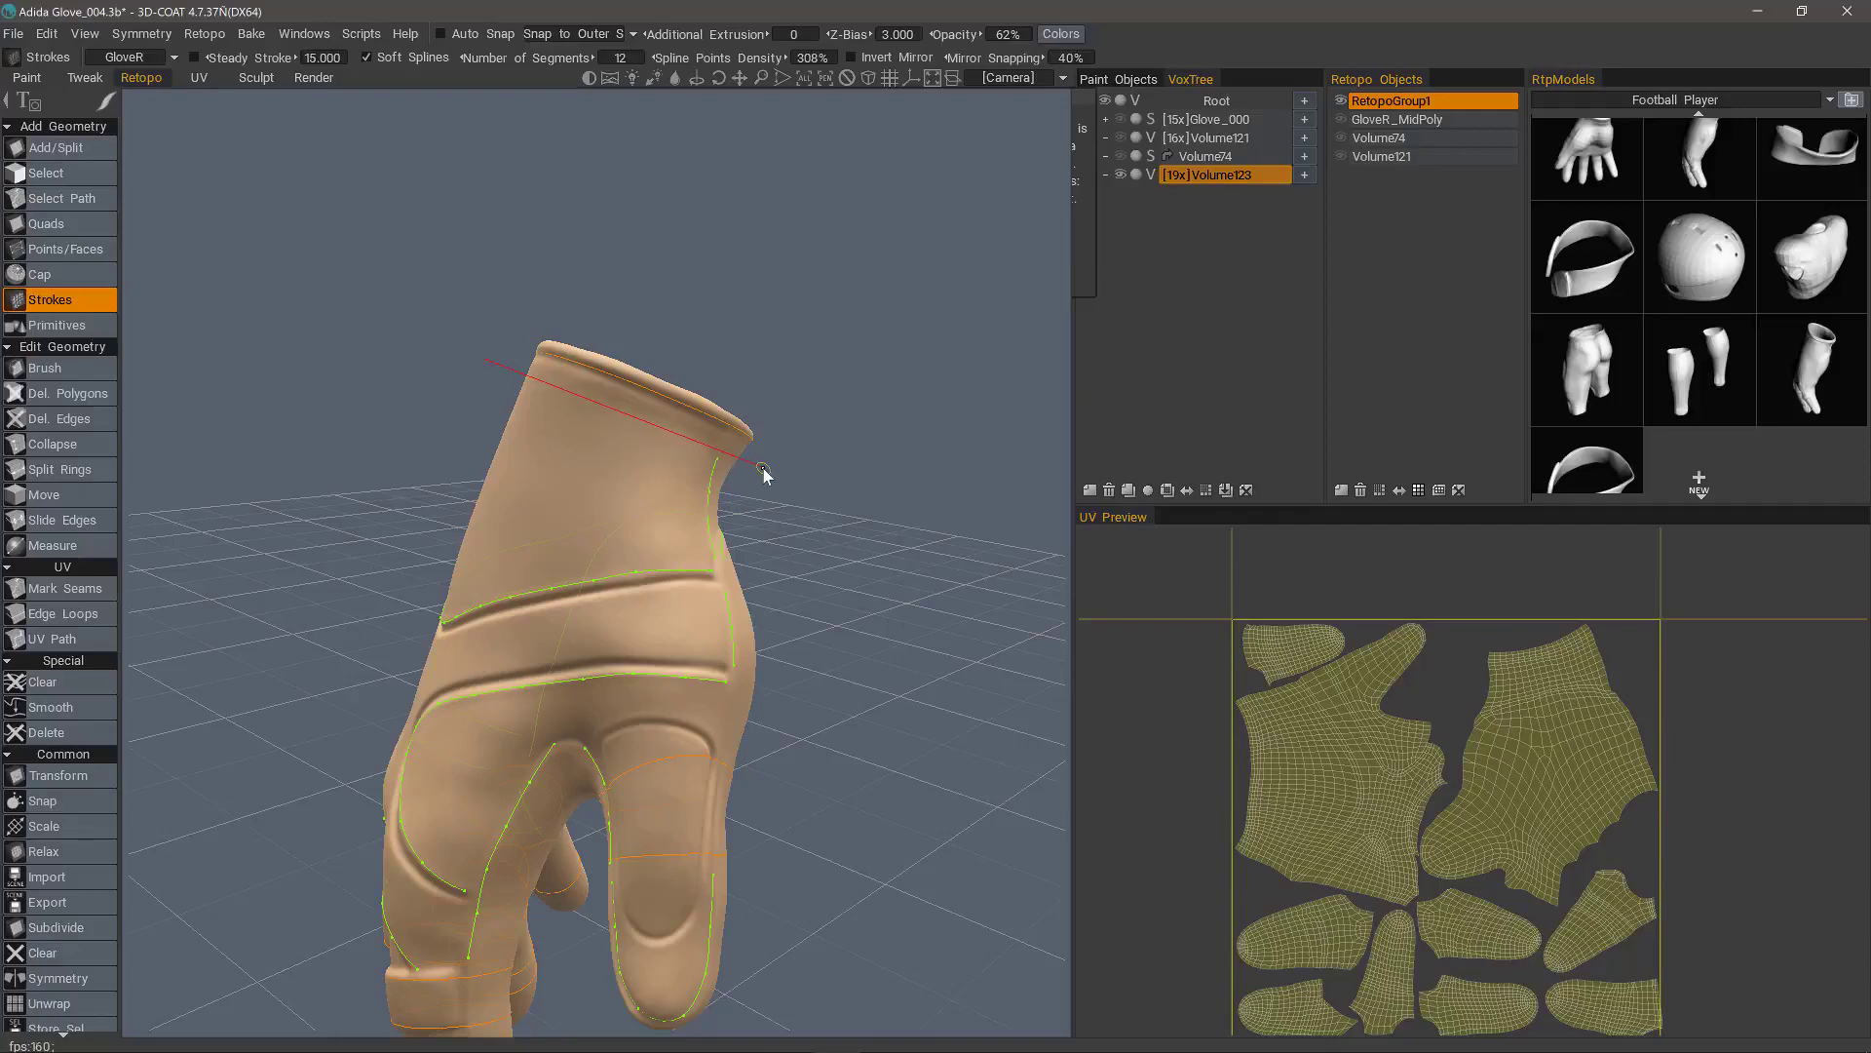
drag(764, 468, 766, 470)
alt+drag(594, 400, 516, 423)
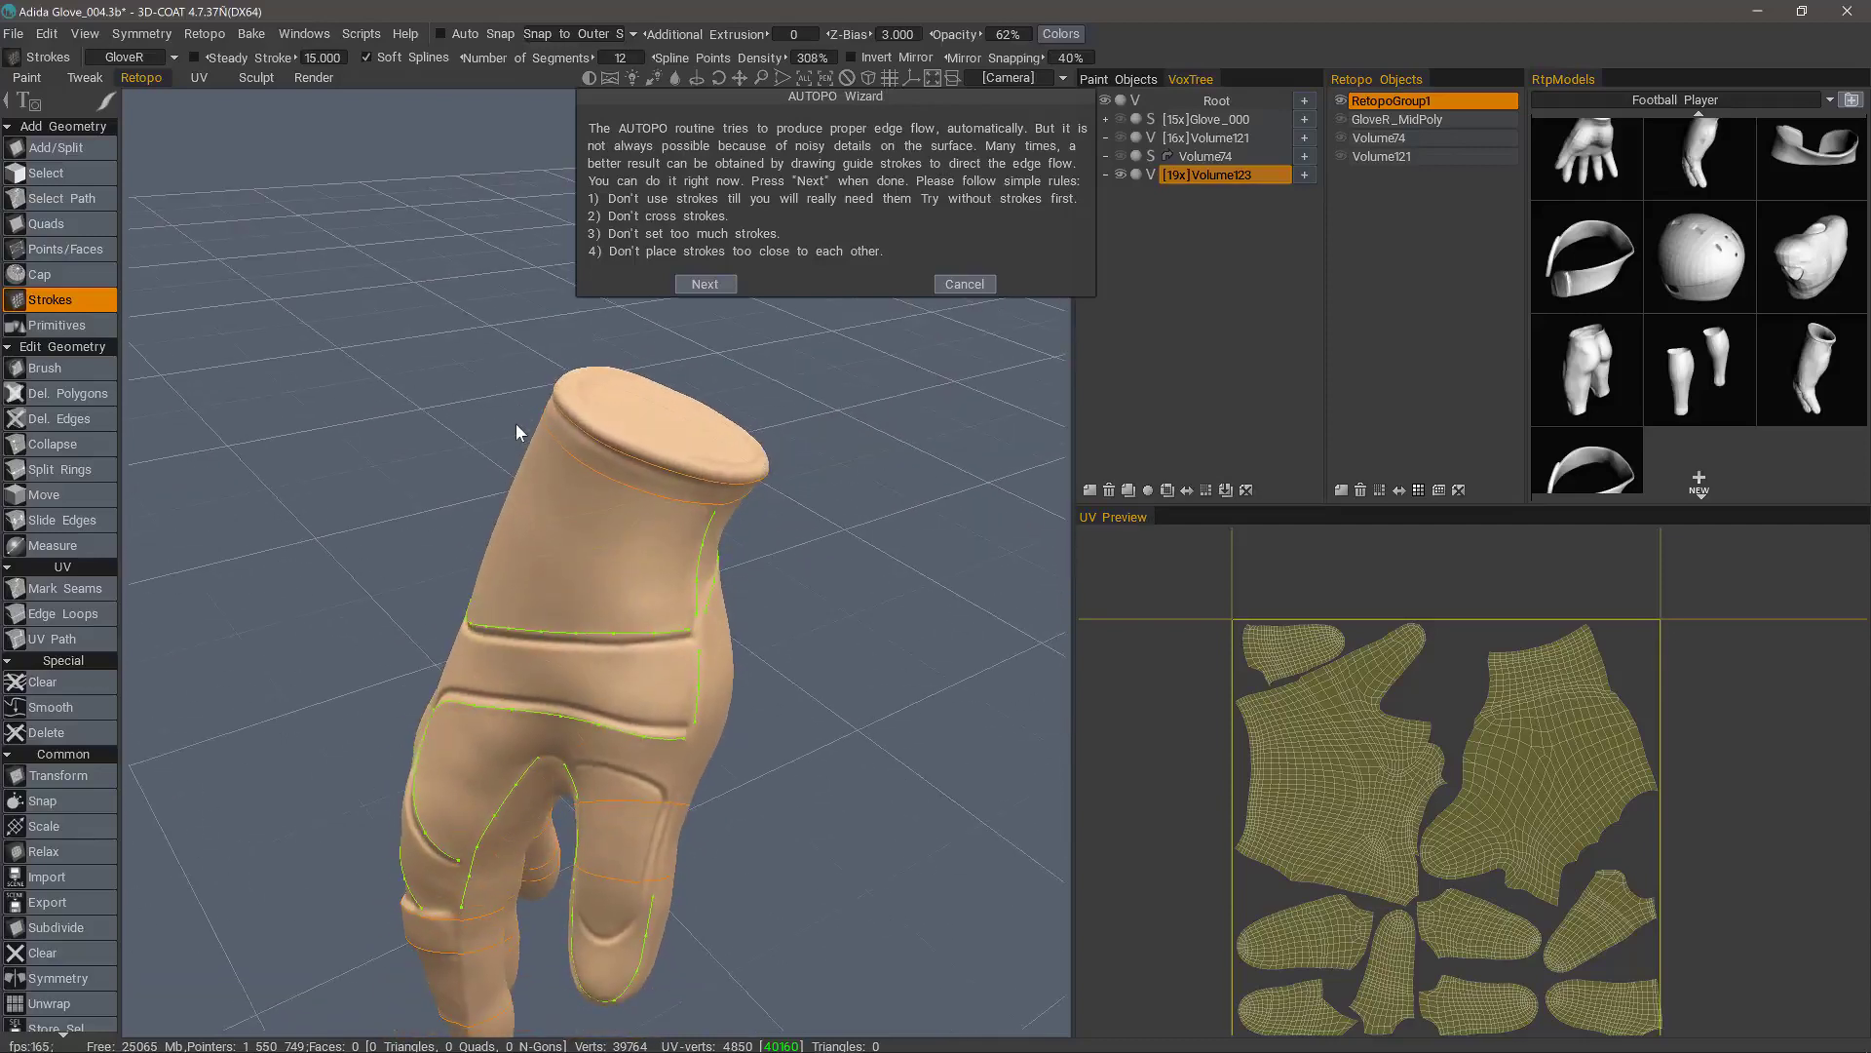
key(ctrl+z)
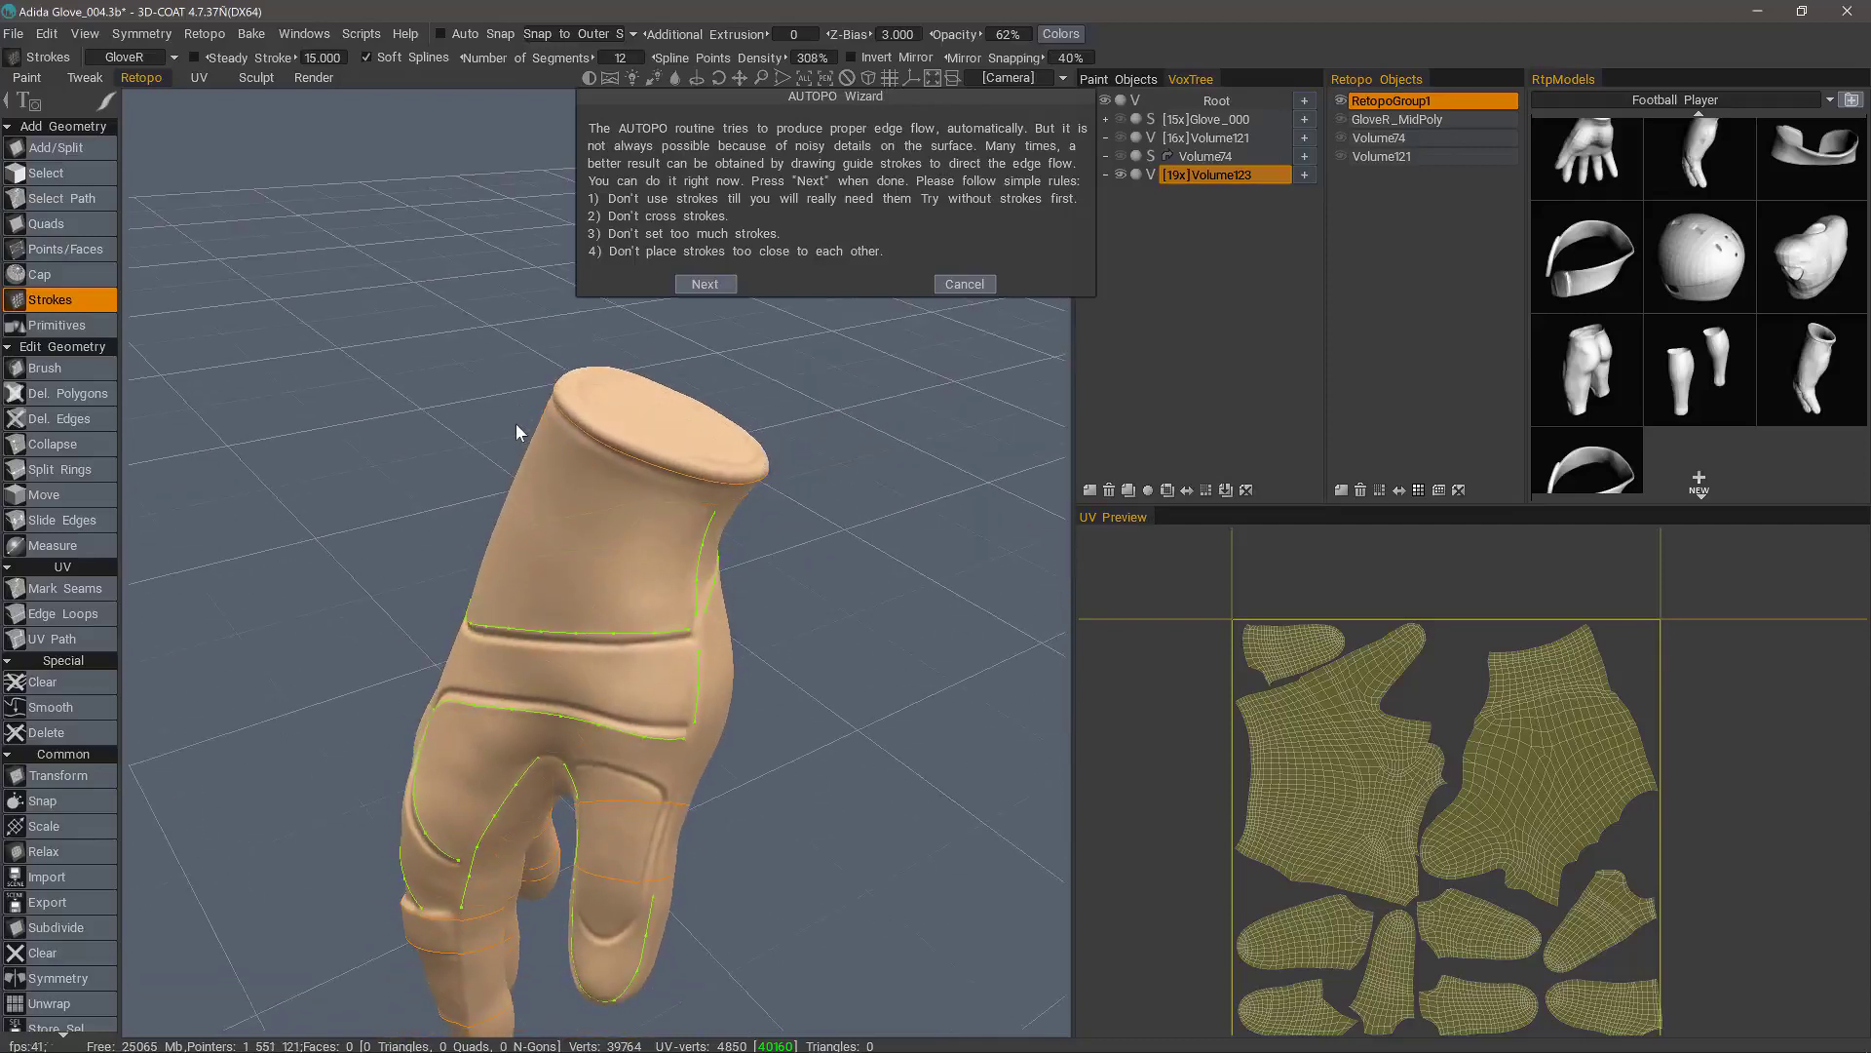
Step: Try to continue the thumb-side guide stroke in a curve below the wrist panel, and undo it
alt+drag(535, 324, 585, 317)
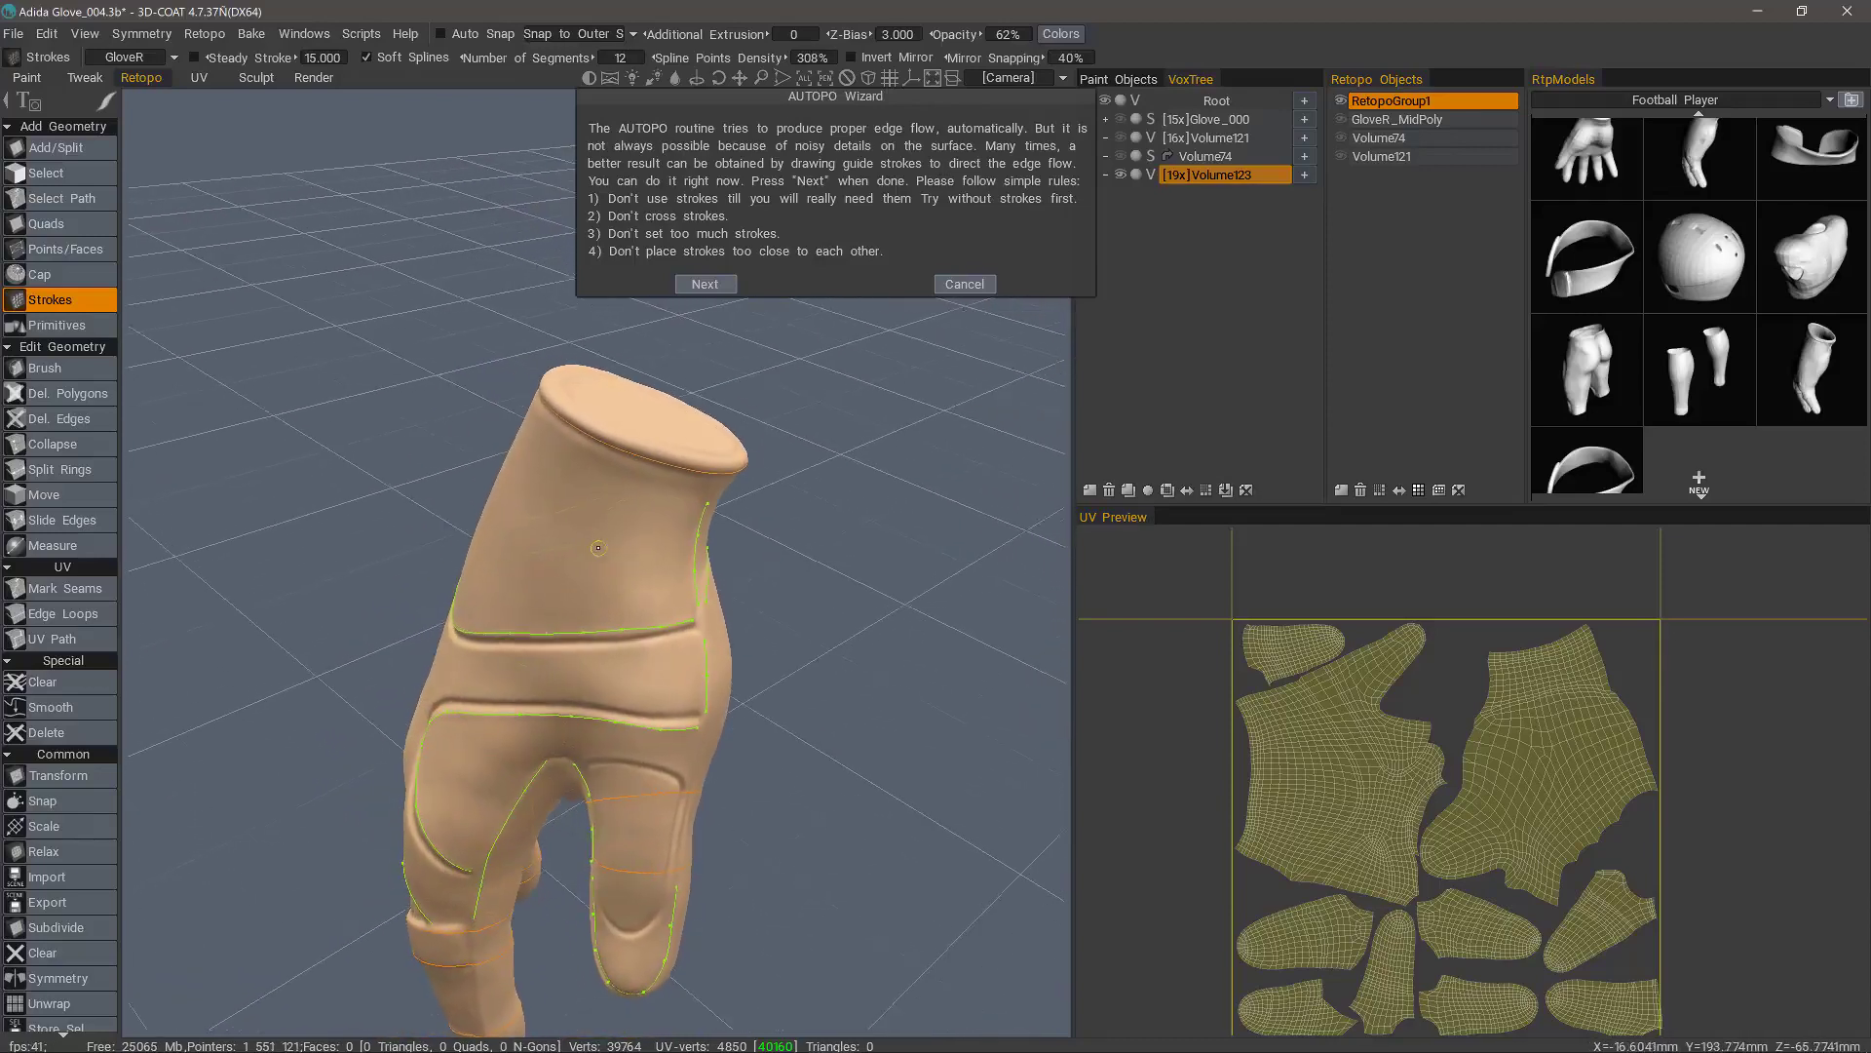
click(622, 629)
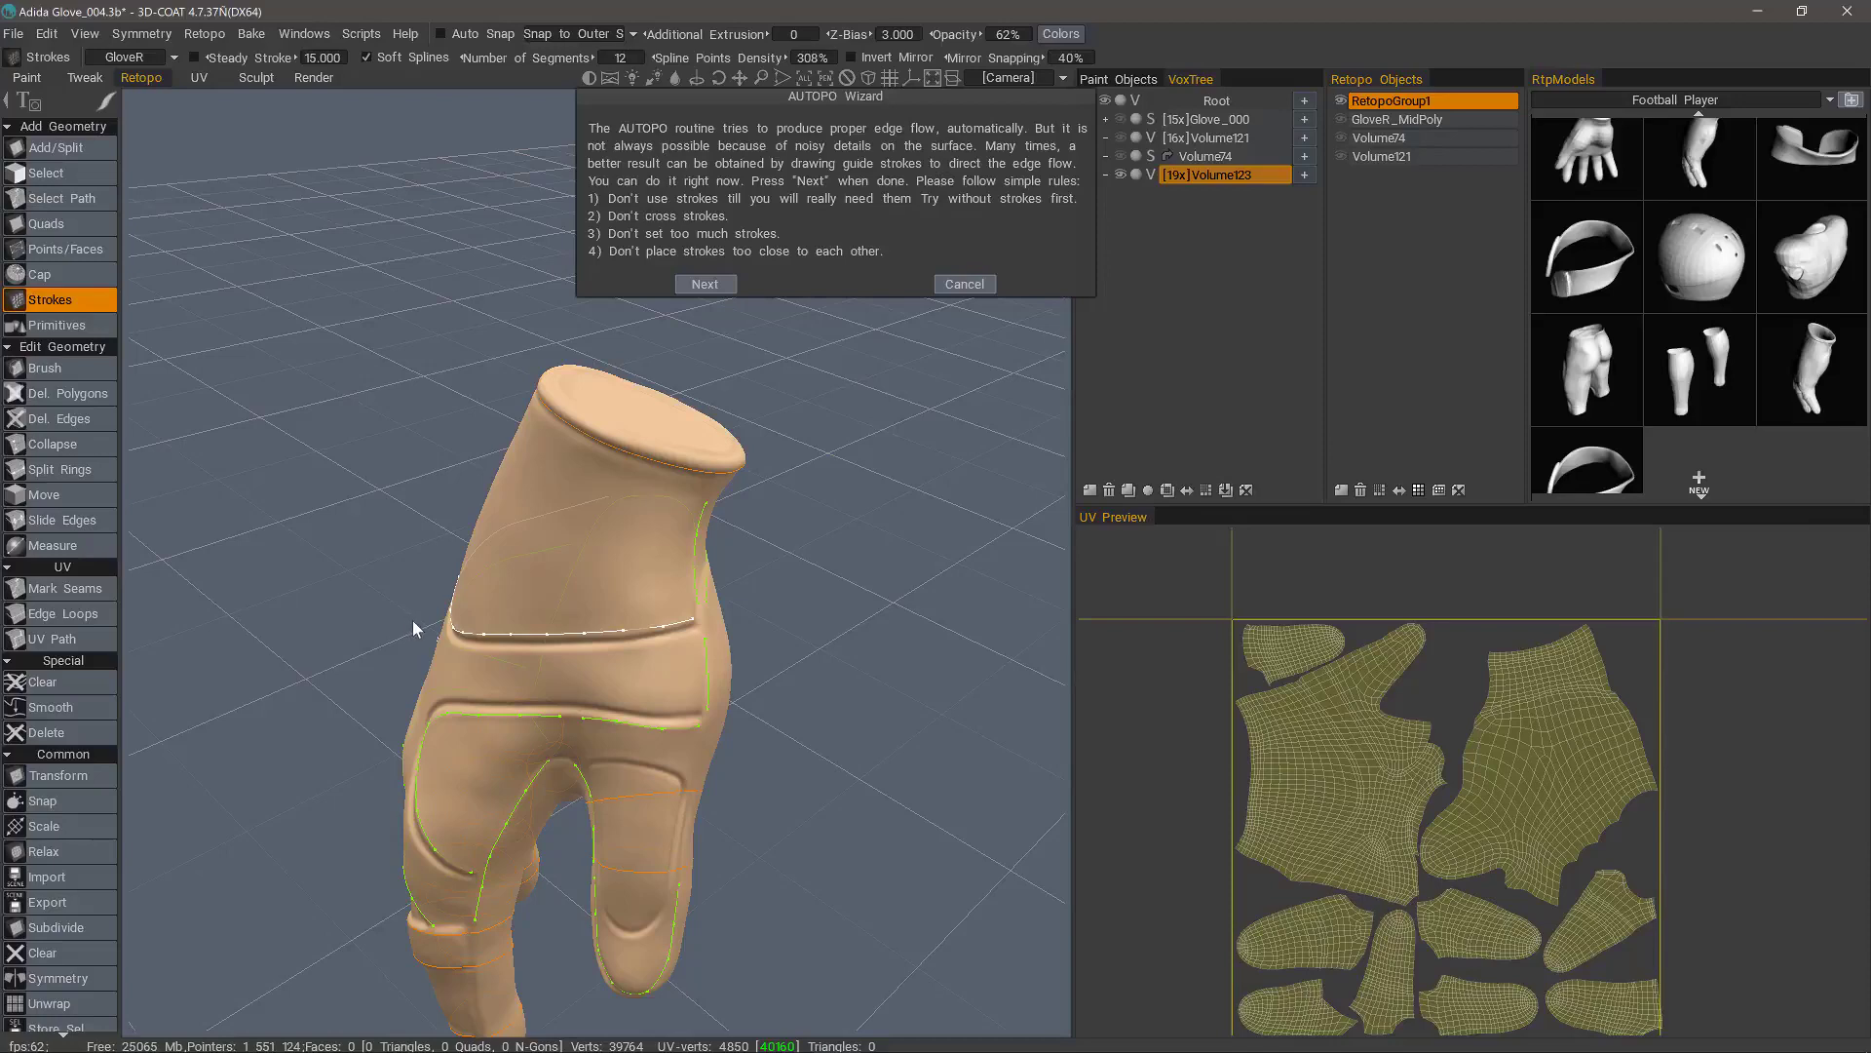
alt+drag(423, 455, 586, 780)
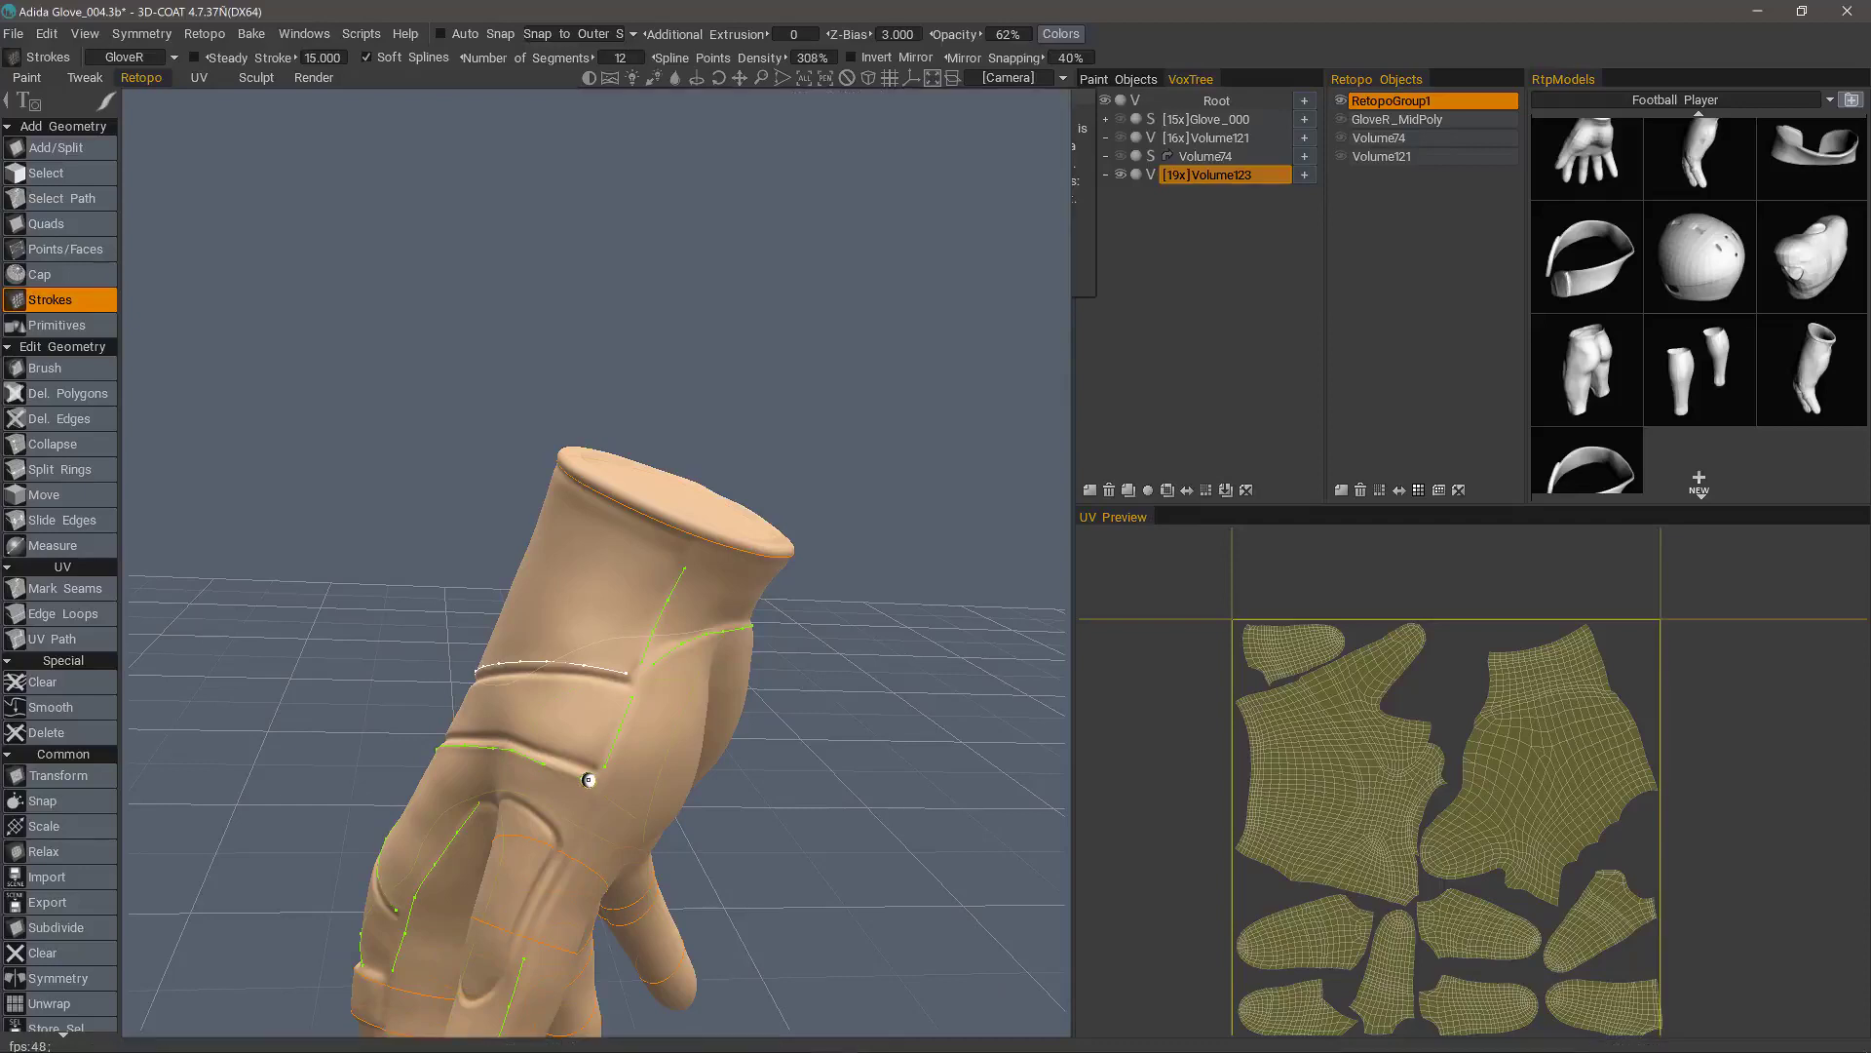
drag(623, 794, 651, 784)
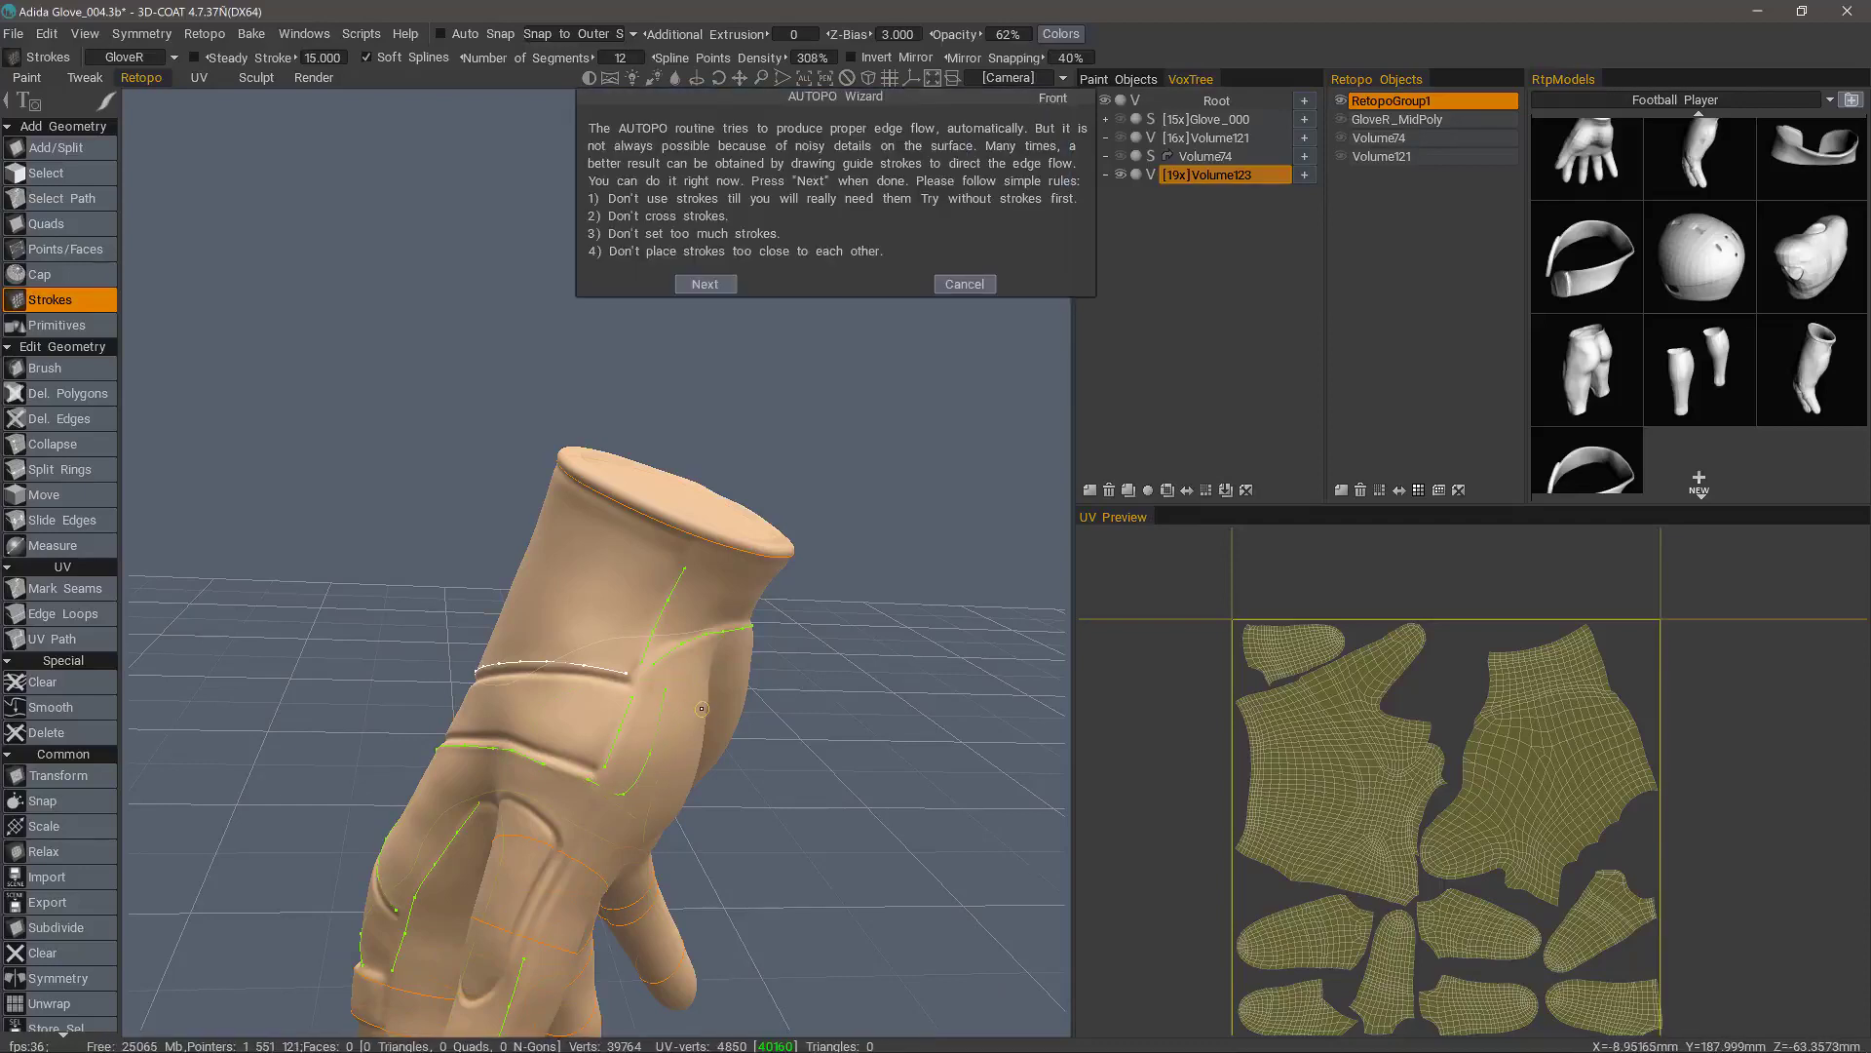
key(ctrl+z)
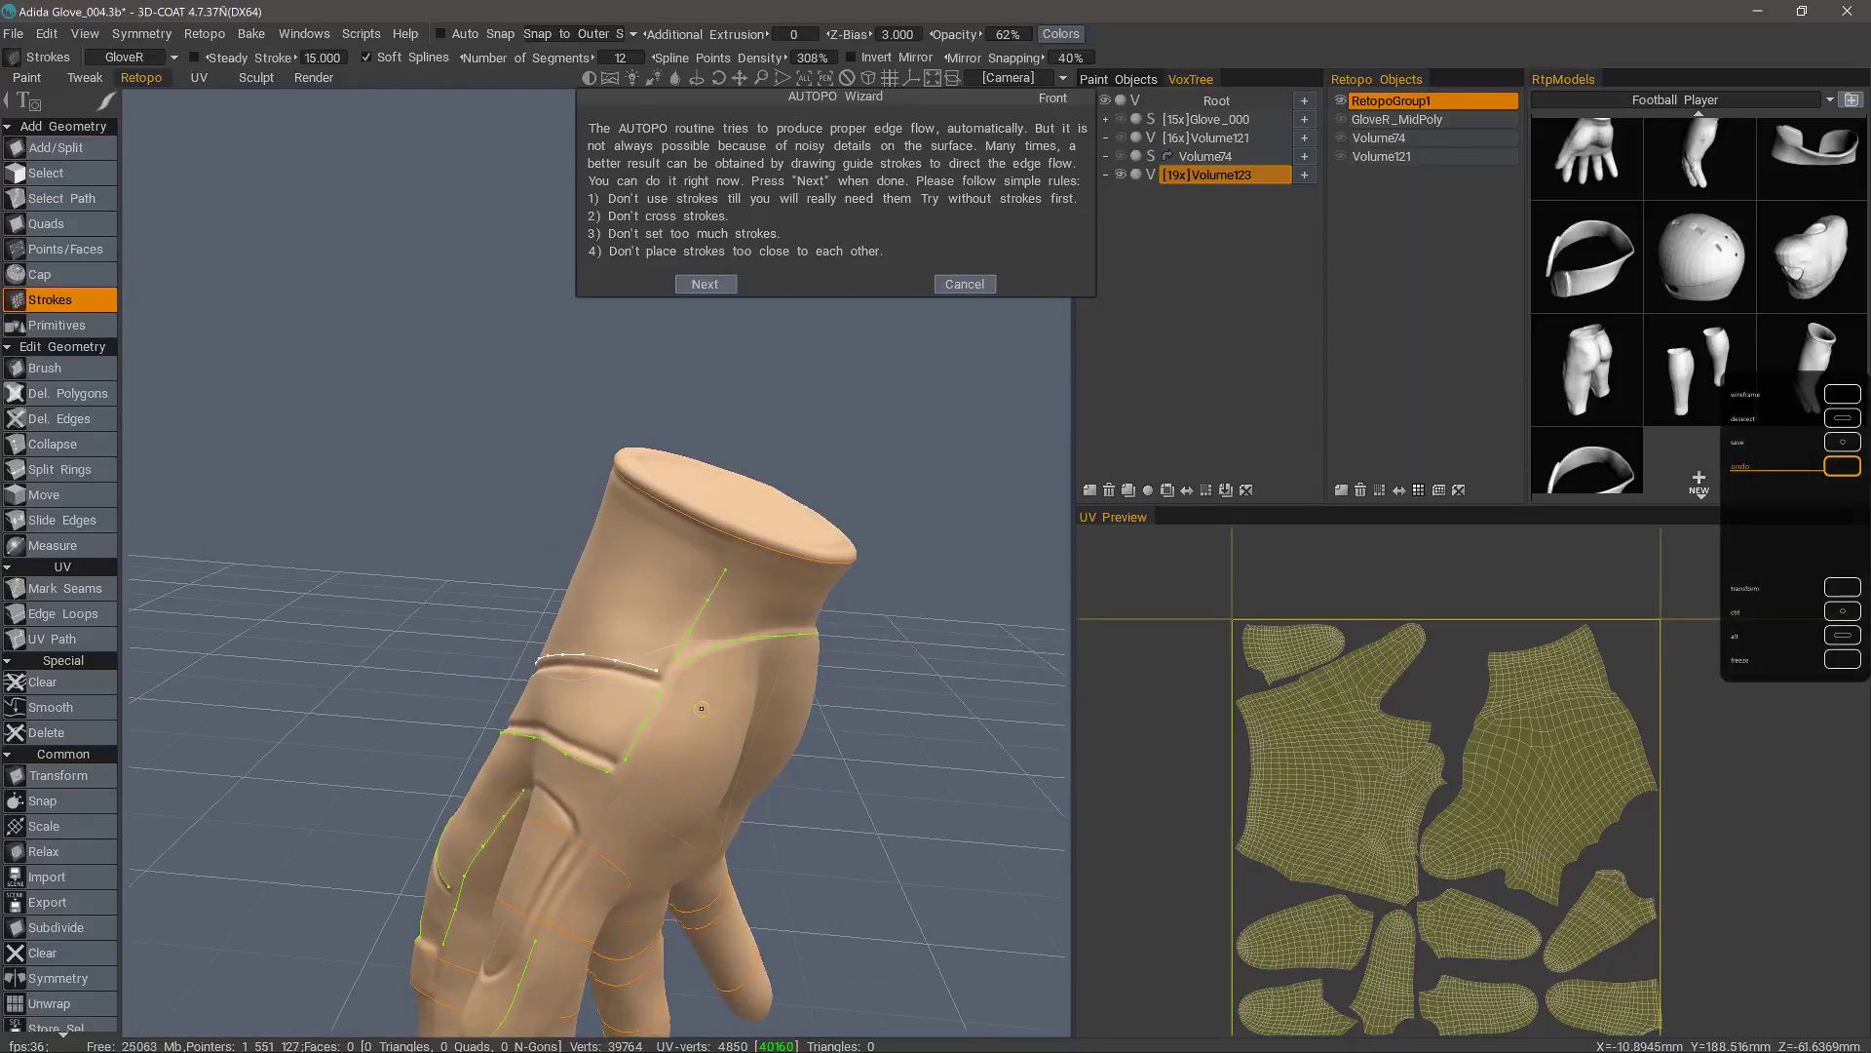
Step: Examine the guide strokes along the glove's wrist seam, back-of-hand panels and fingers from several sides
alt+drag(701, 709, 344, 68)
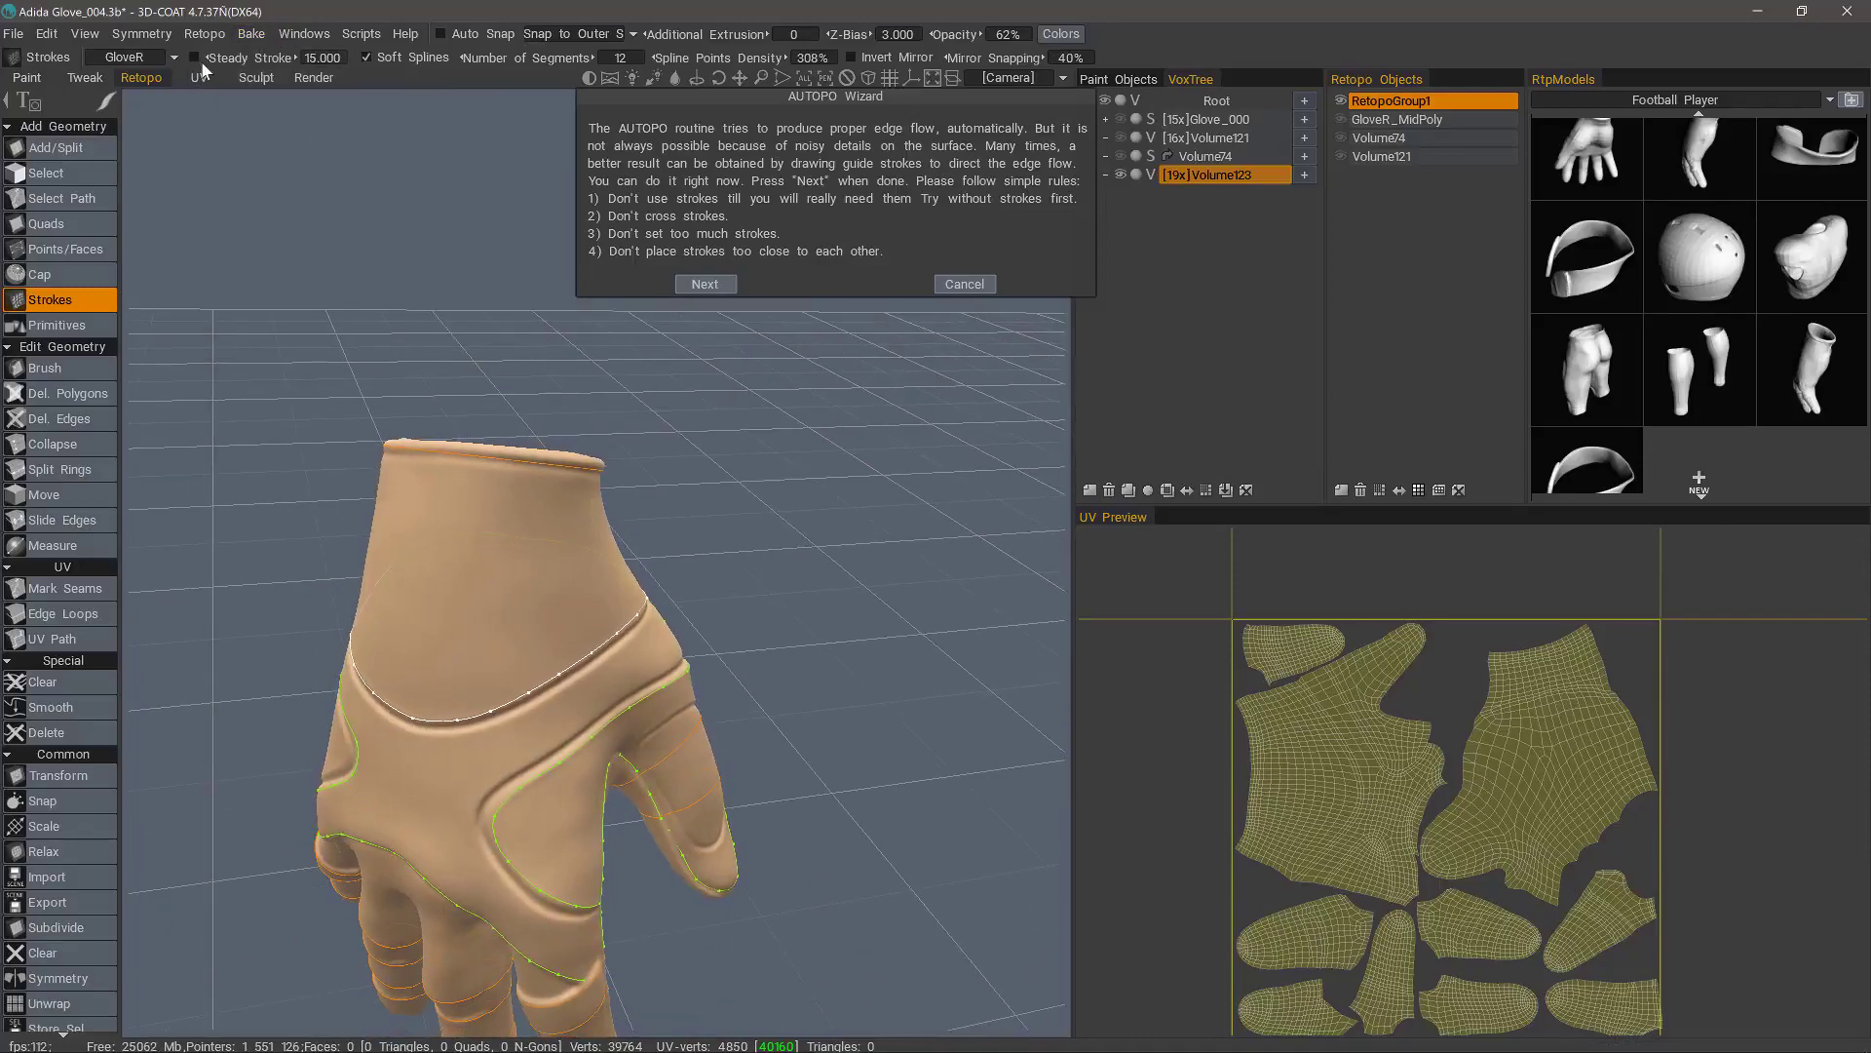
alt+drag(435, 540, 305, 593)
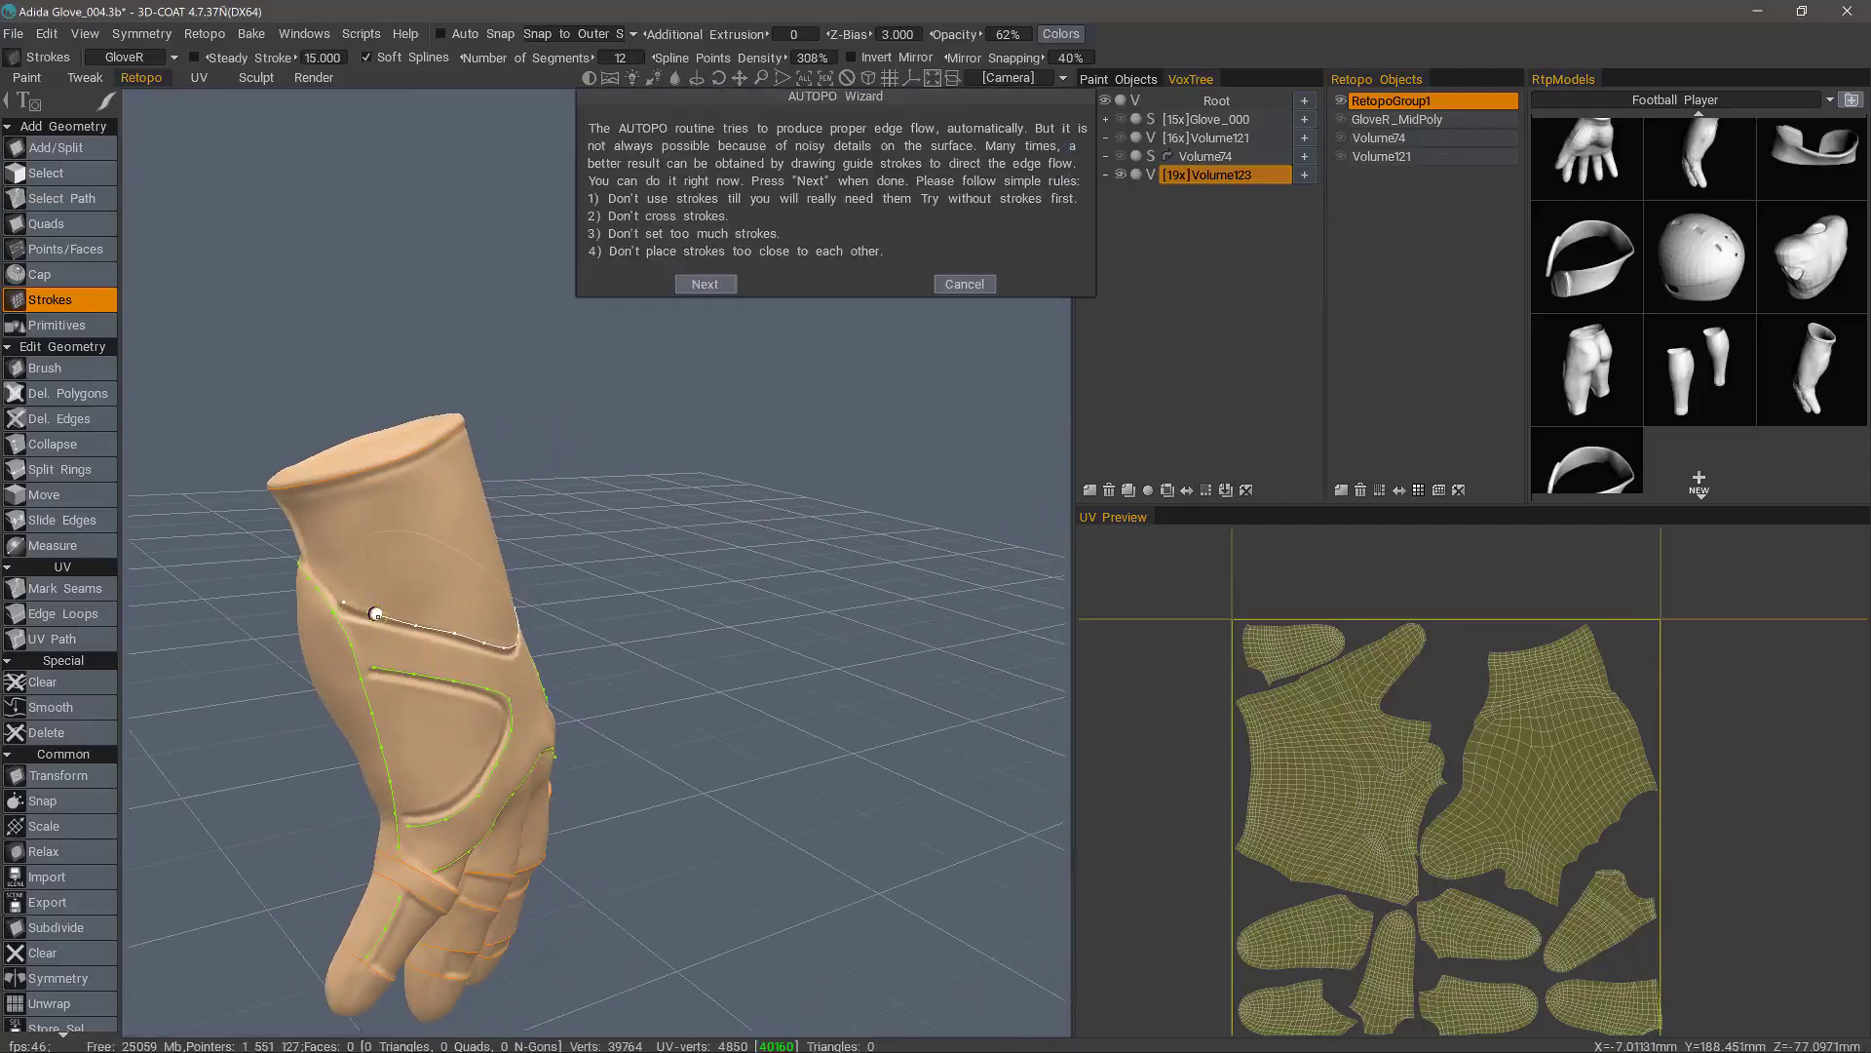
alt+drag(376, 612, 395, 592)
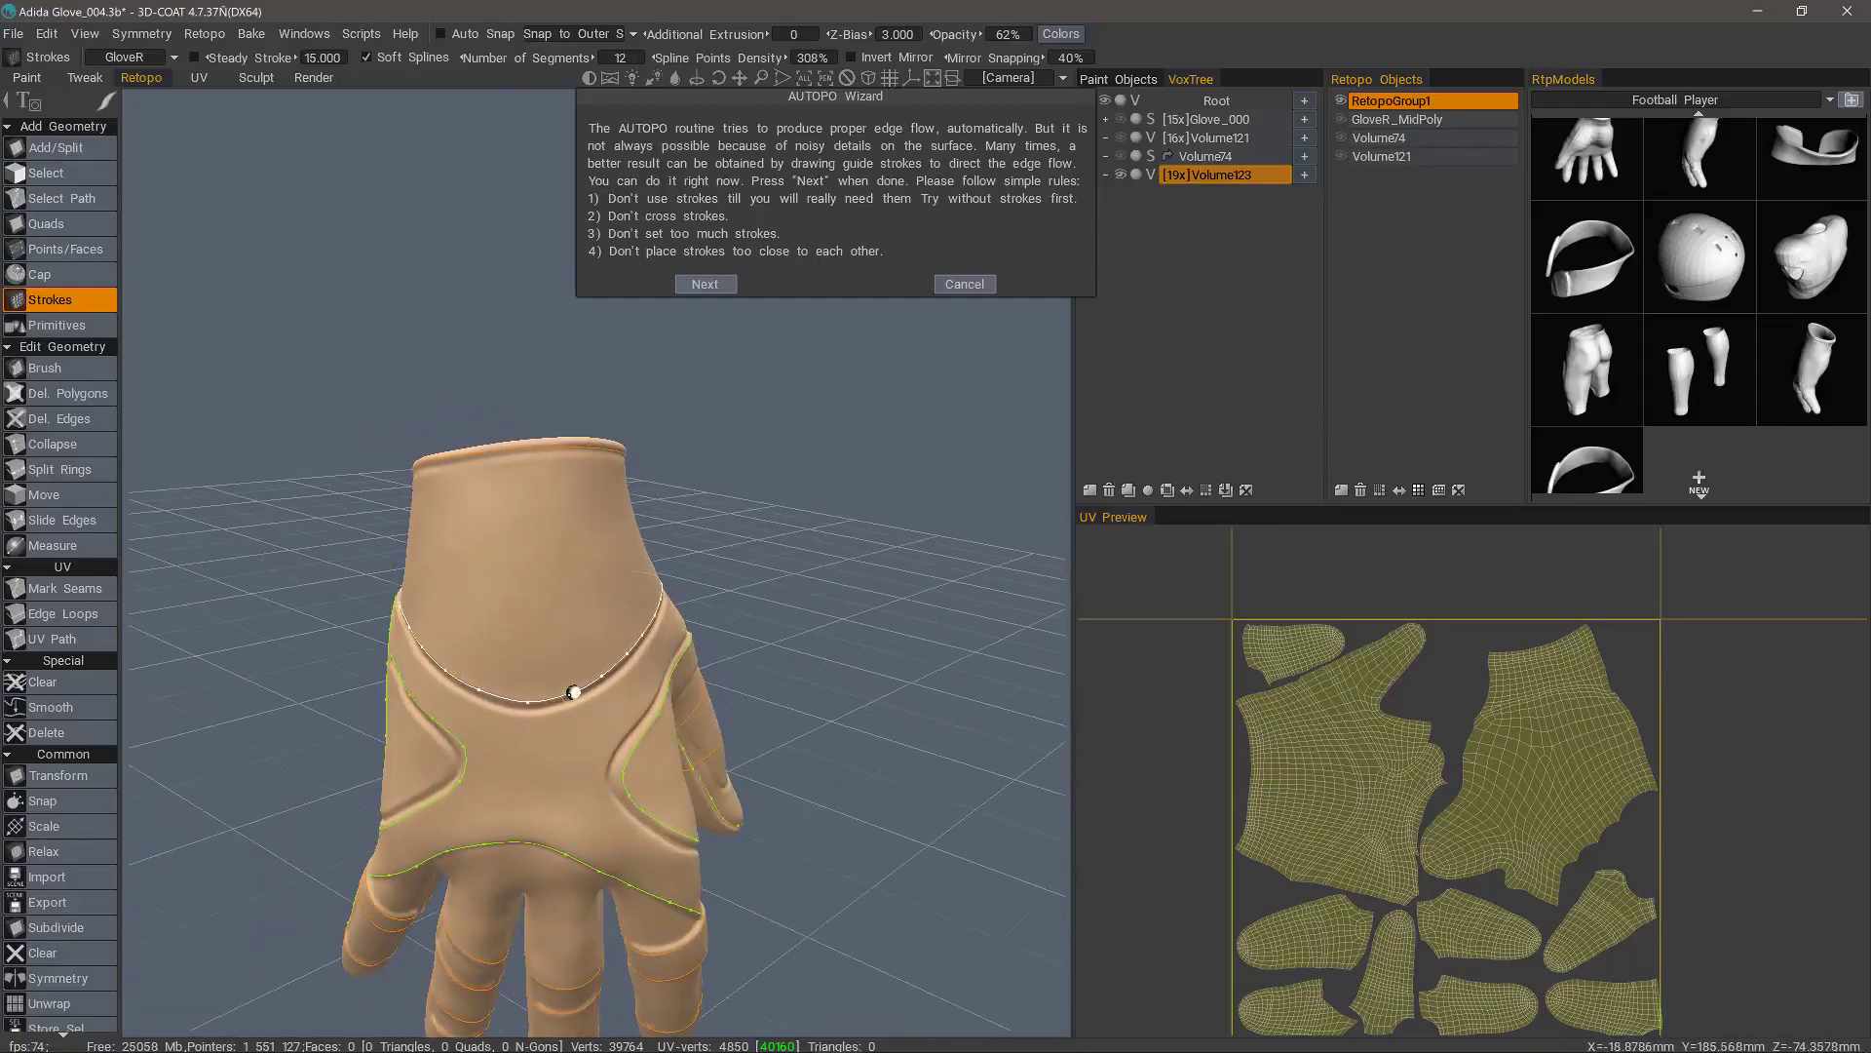
alt+drag(570, 692, 717, 569)
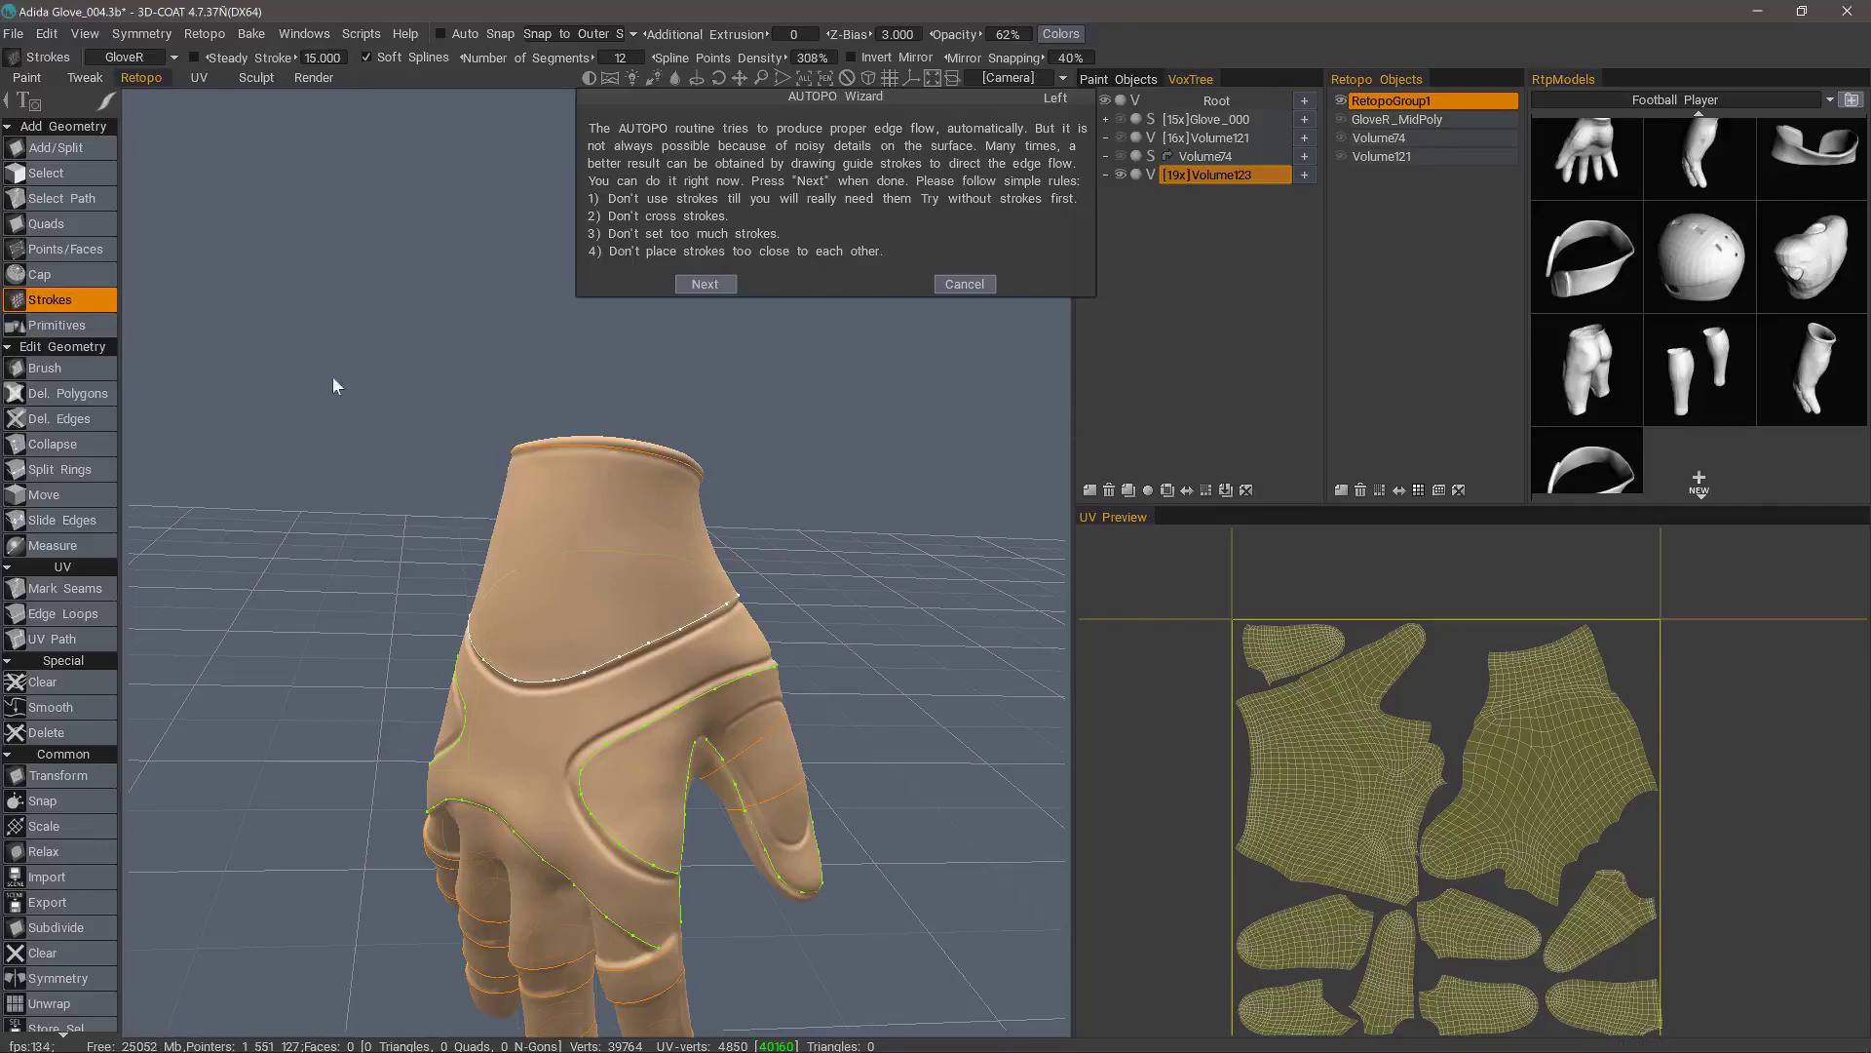
drag(365, 464, 782, 491)
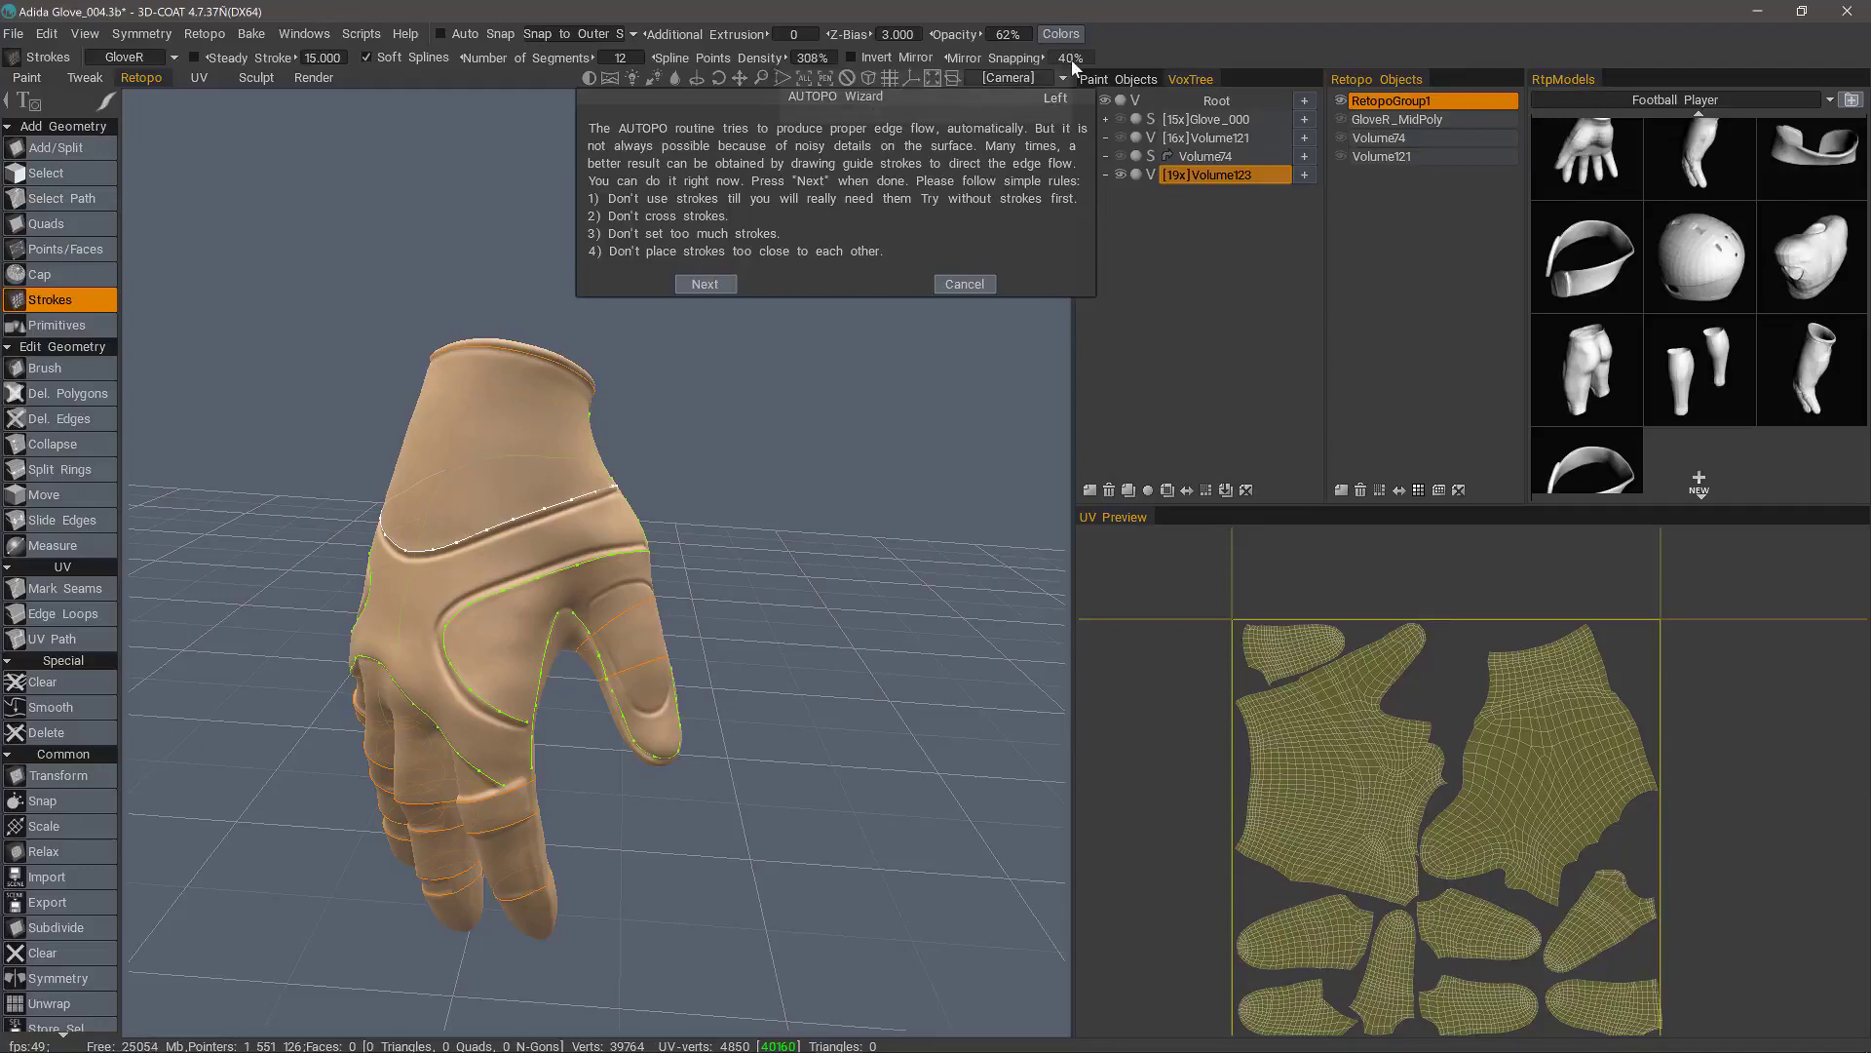
drag(634, 395, 444, 362)
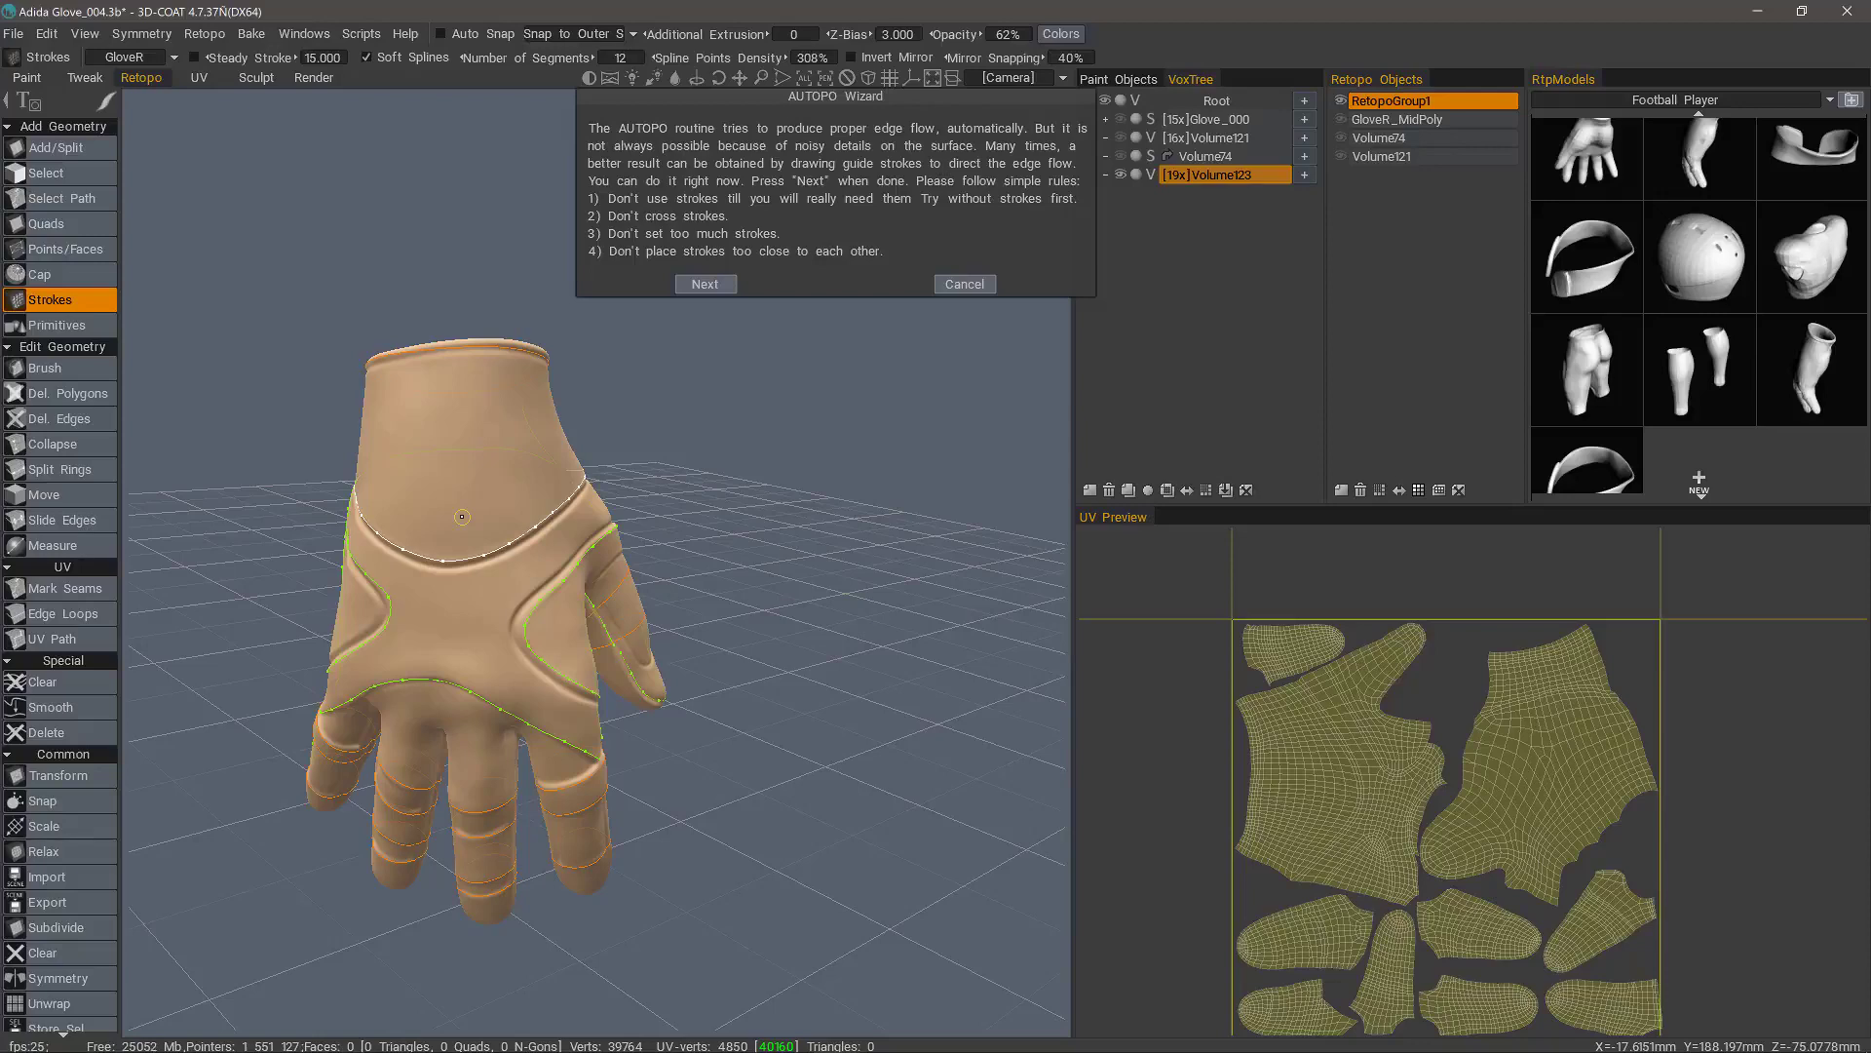
scroll(692, 743, down, 3)
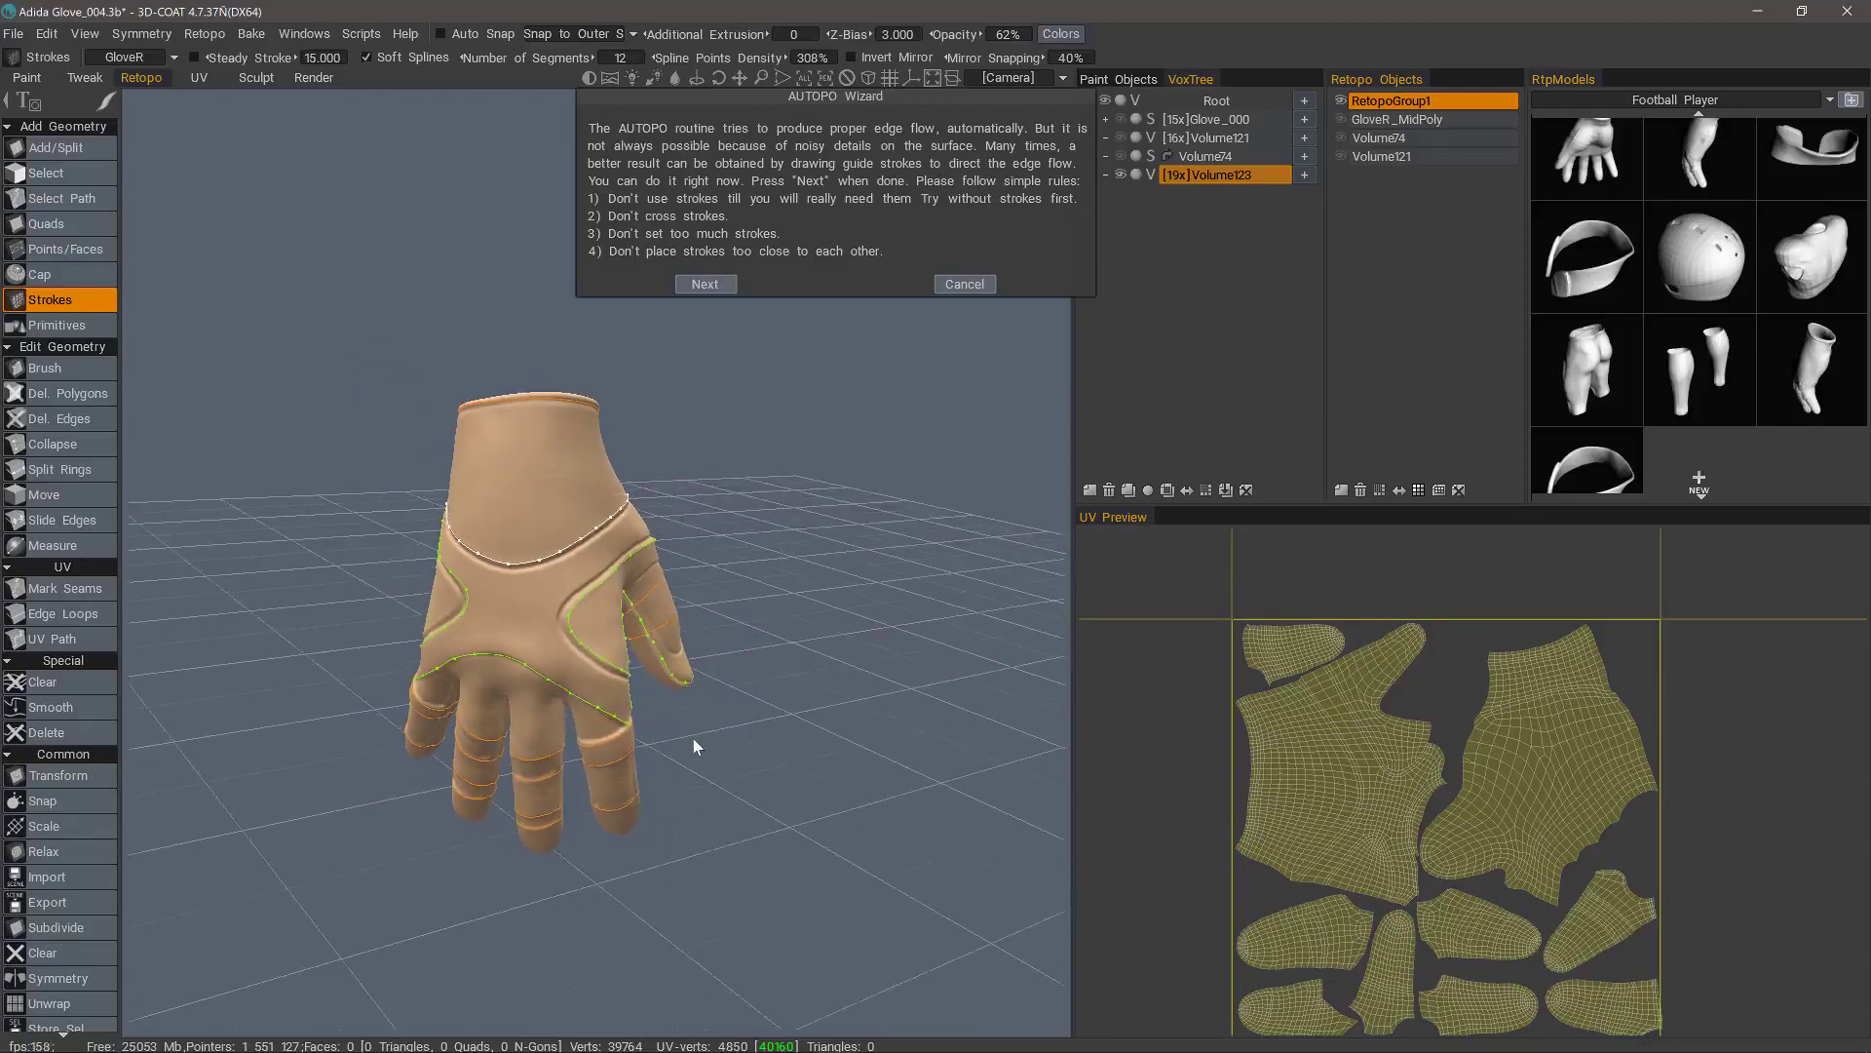
scroll(696, 749, up, 1)
Step: Generate the auto-retopology mesh of the glove from the current guide strokes, and inspect the back of the hand
drag(695, 741, 449, 347)
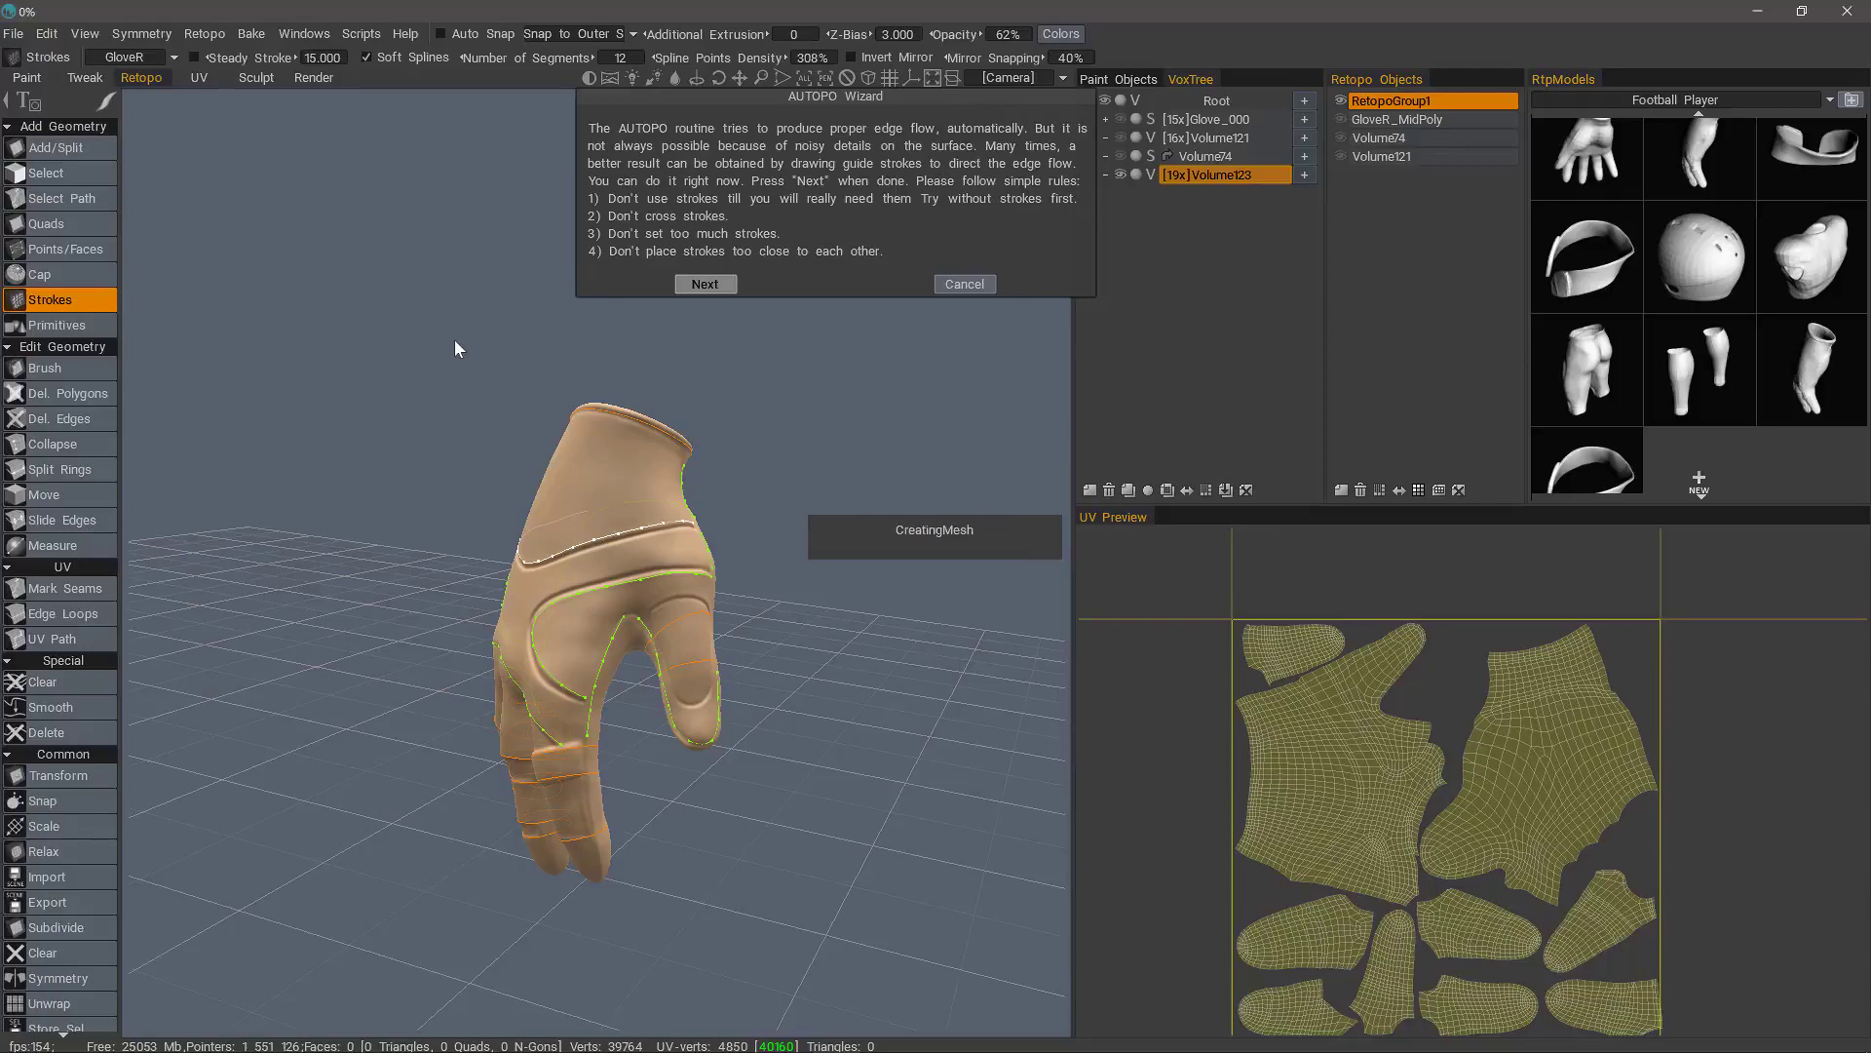
alt+drag(437, 310, 354, 466)
alt+right_drag(353, 465, 320, 482)
alt+middle_drag(146, 526, 318, 523)
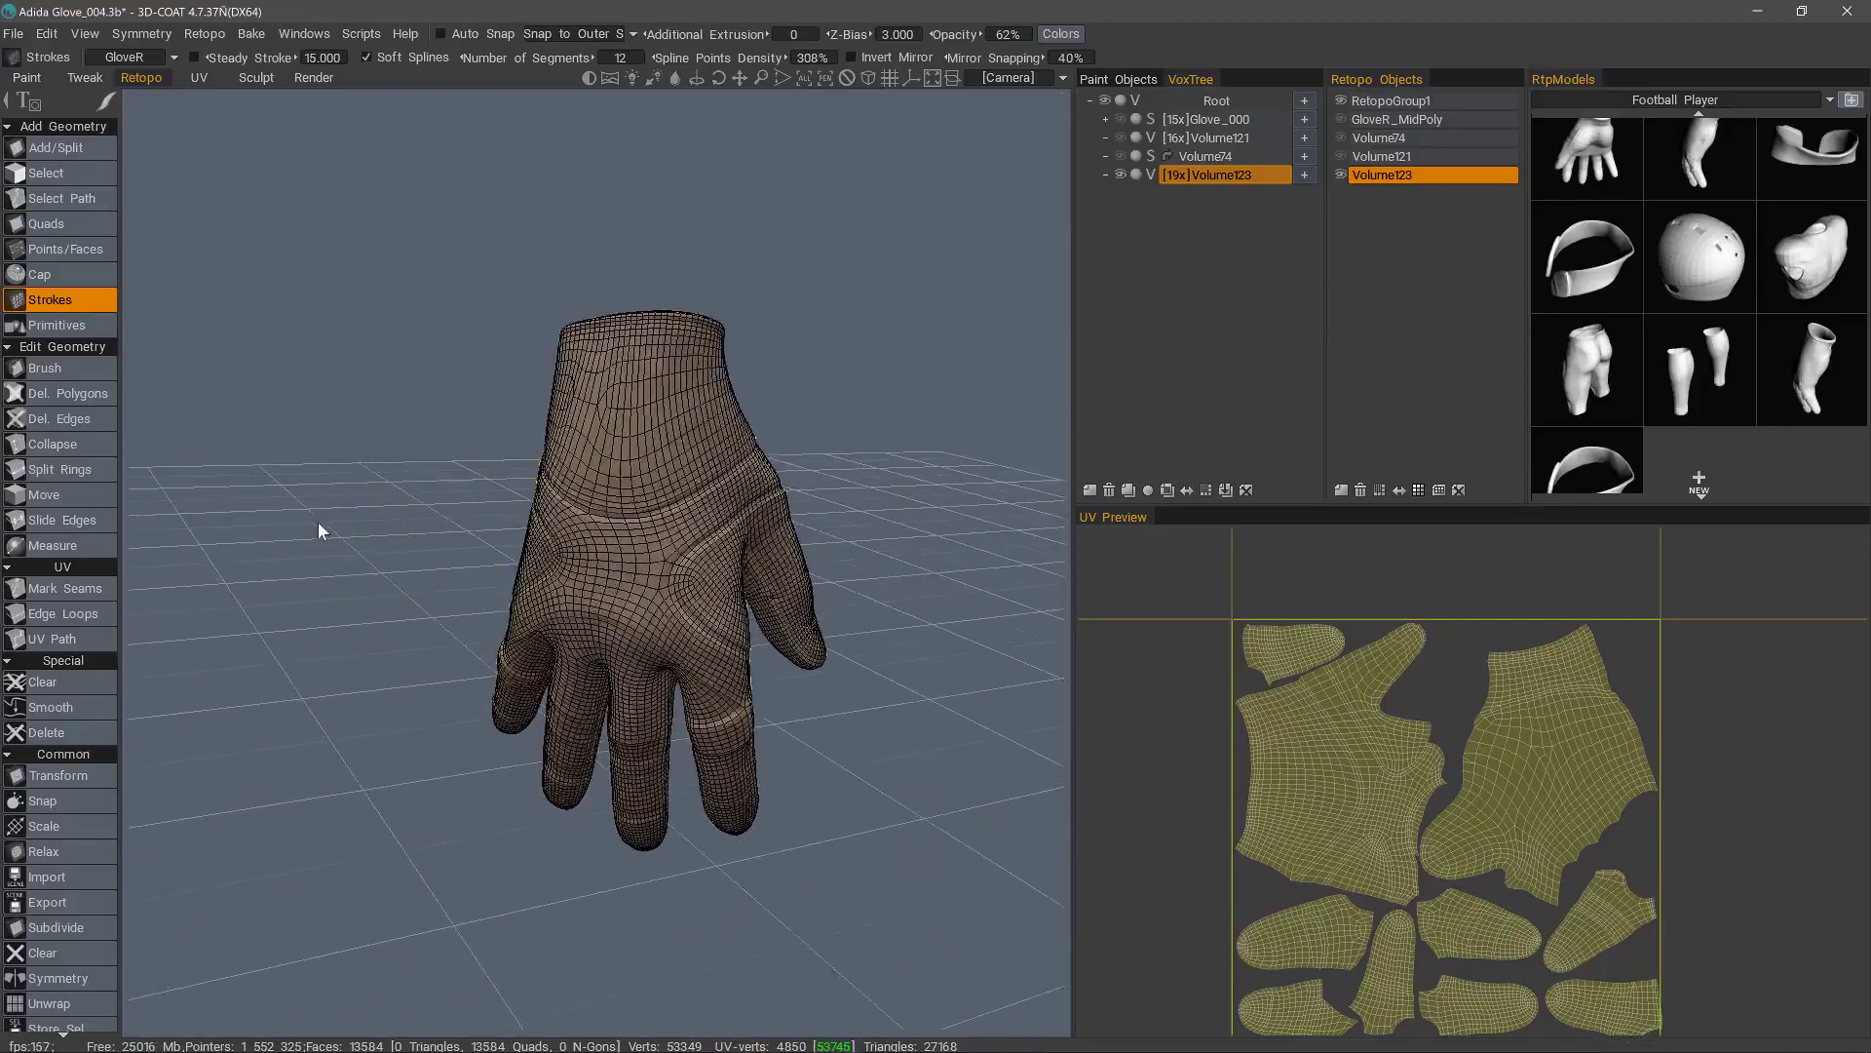
alt+right_drag(318, 523, 278, 560)
Step: Hide the Volume123 retopo object and show Volume121 to examine its edge flow on the glove
click(1341, 173)
click(1341, 158)
alt+drag(419, 563, 485, 563)
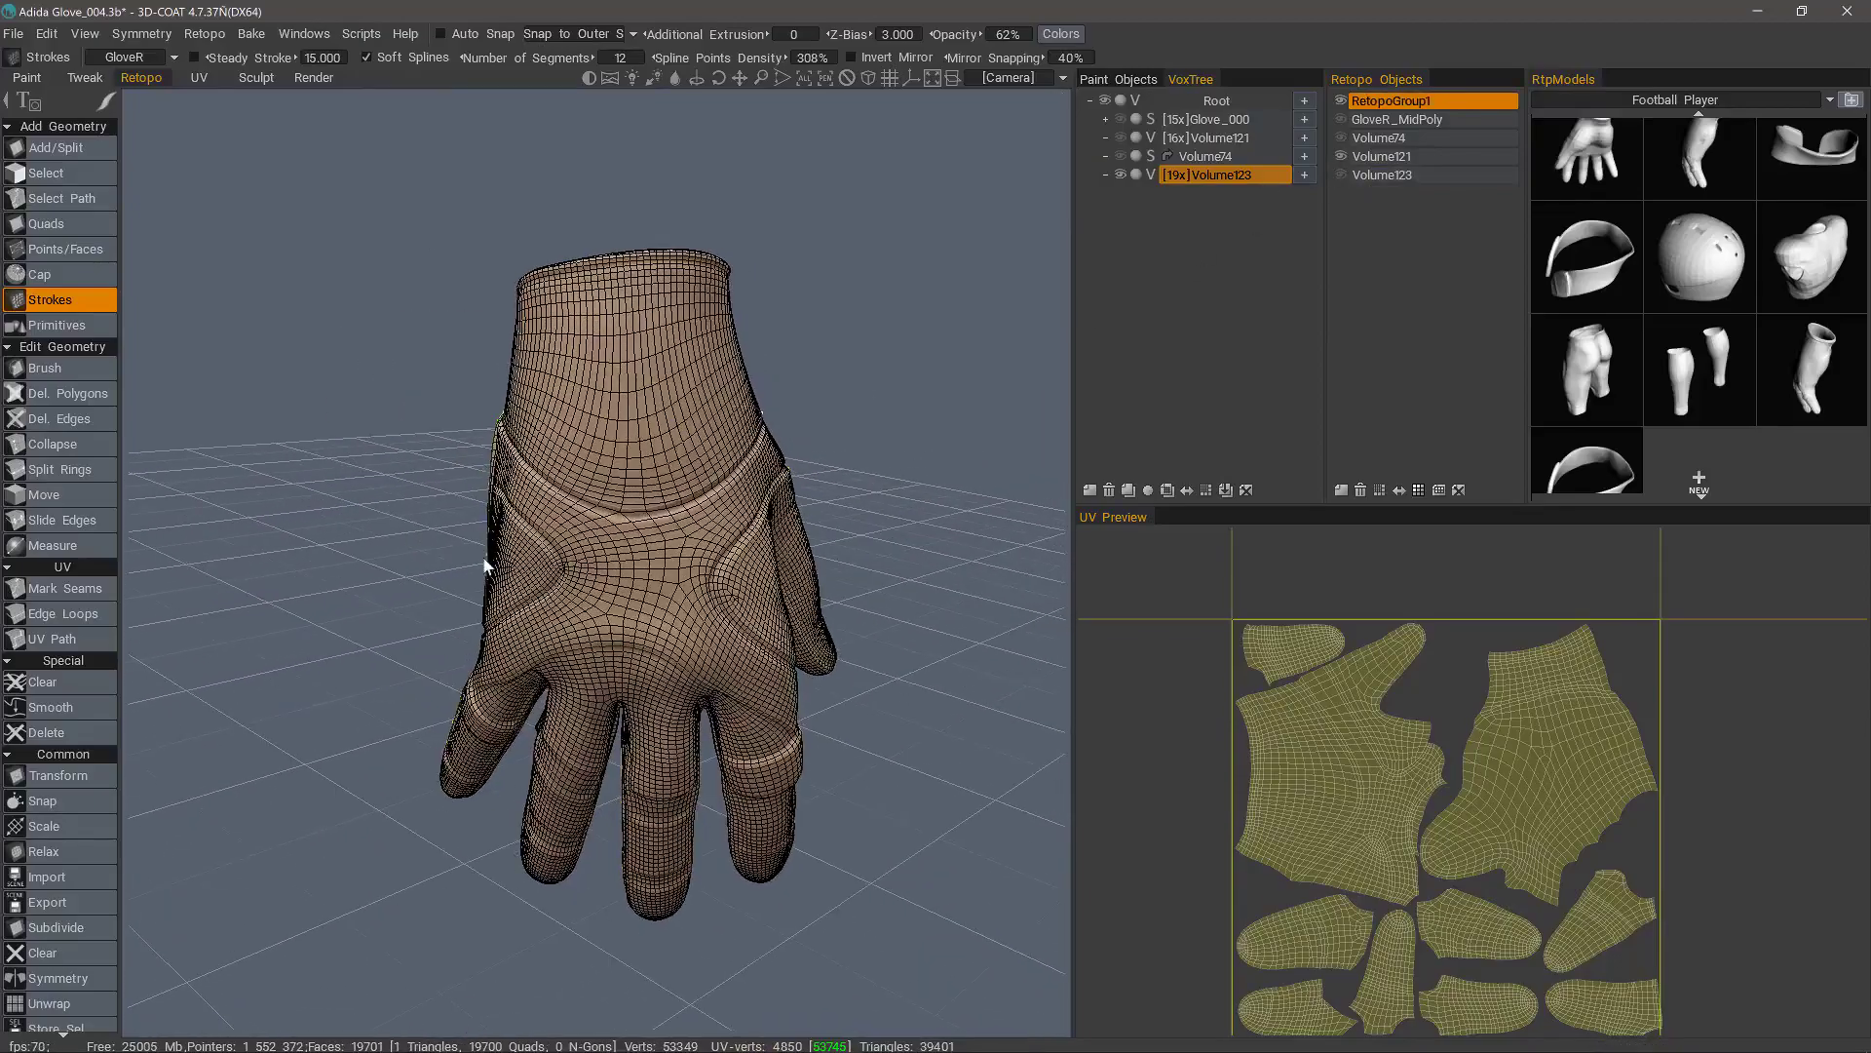
alt+drag(645, 491, 580, 534)
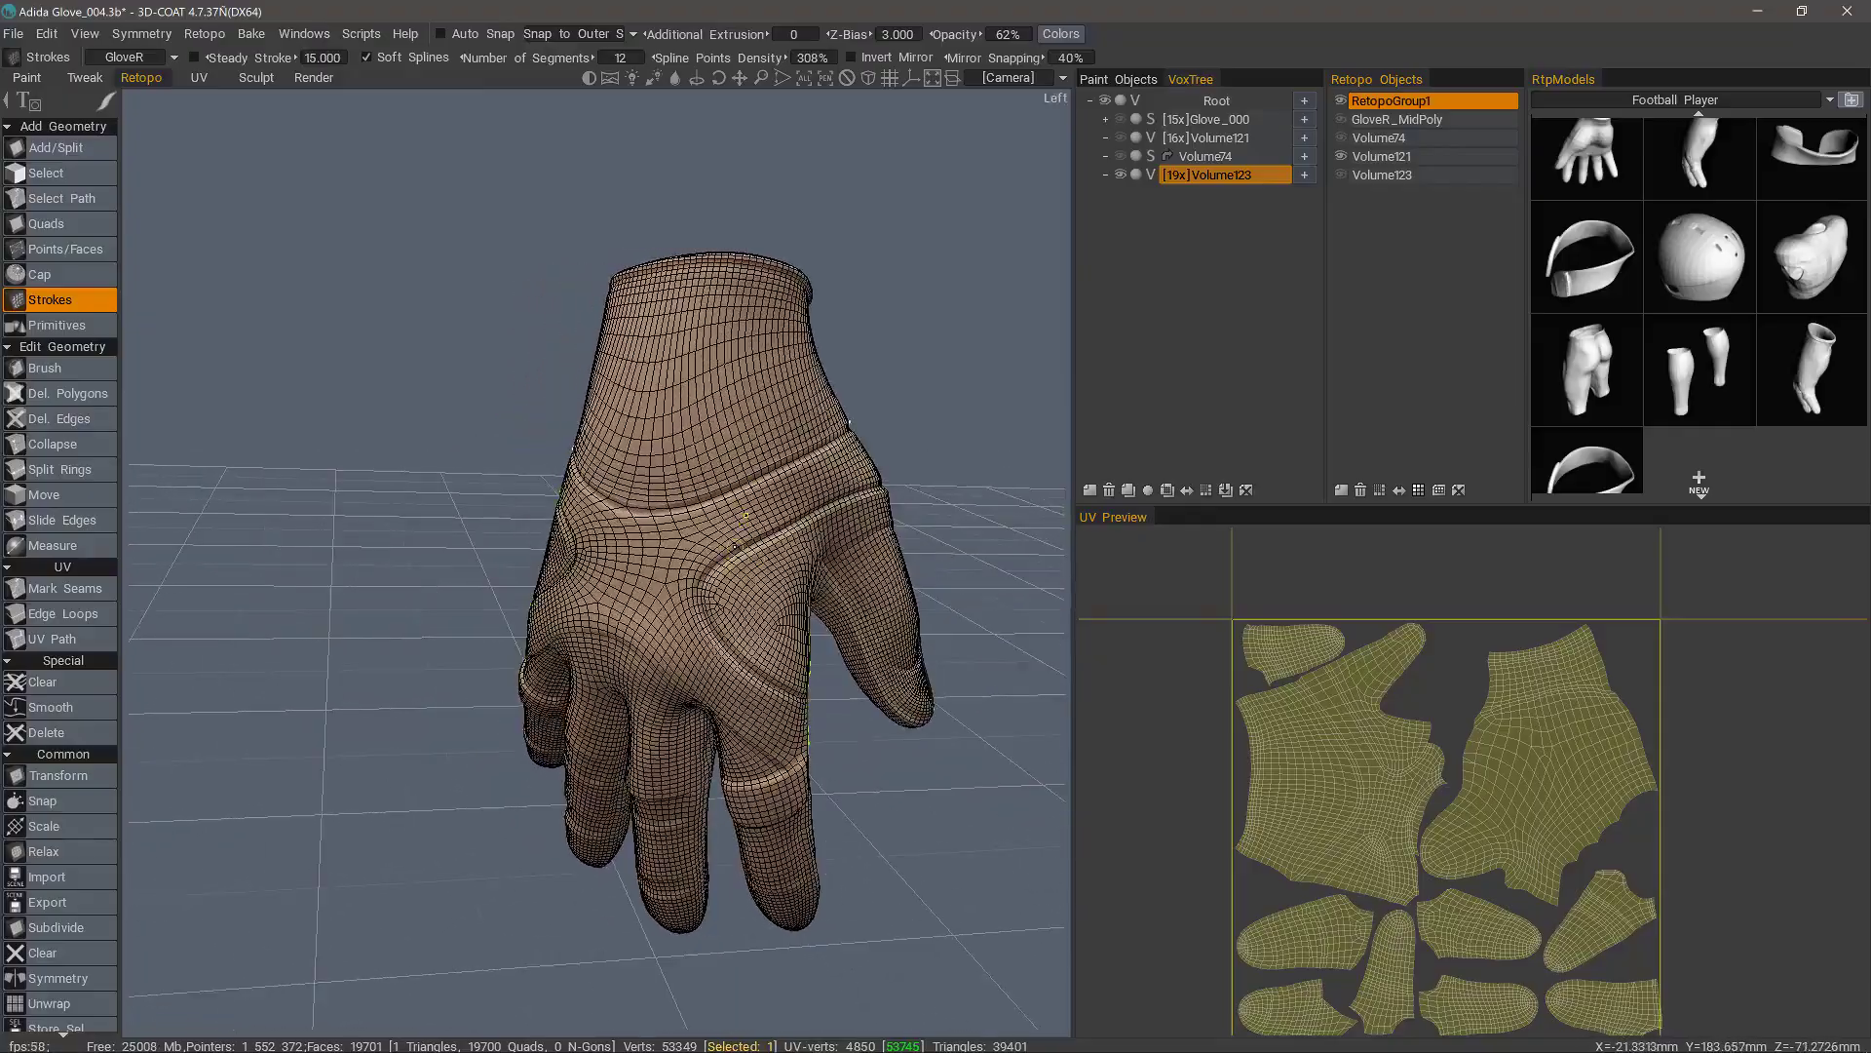
alt+drag(897, 546, 1013, 526)
Step: Show the Volume123 retopo mesh instead of Volume121 for comparison, and delete the Volume123 retopo object
click(1341, 157)
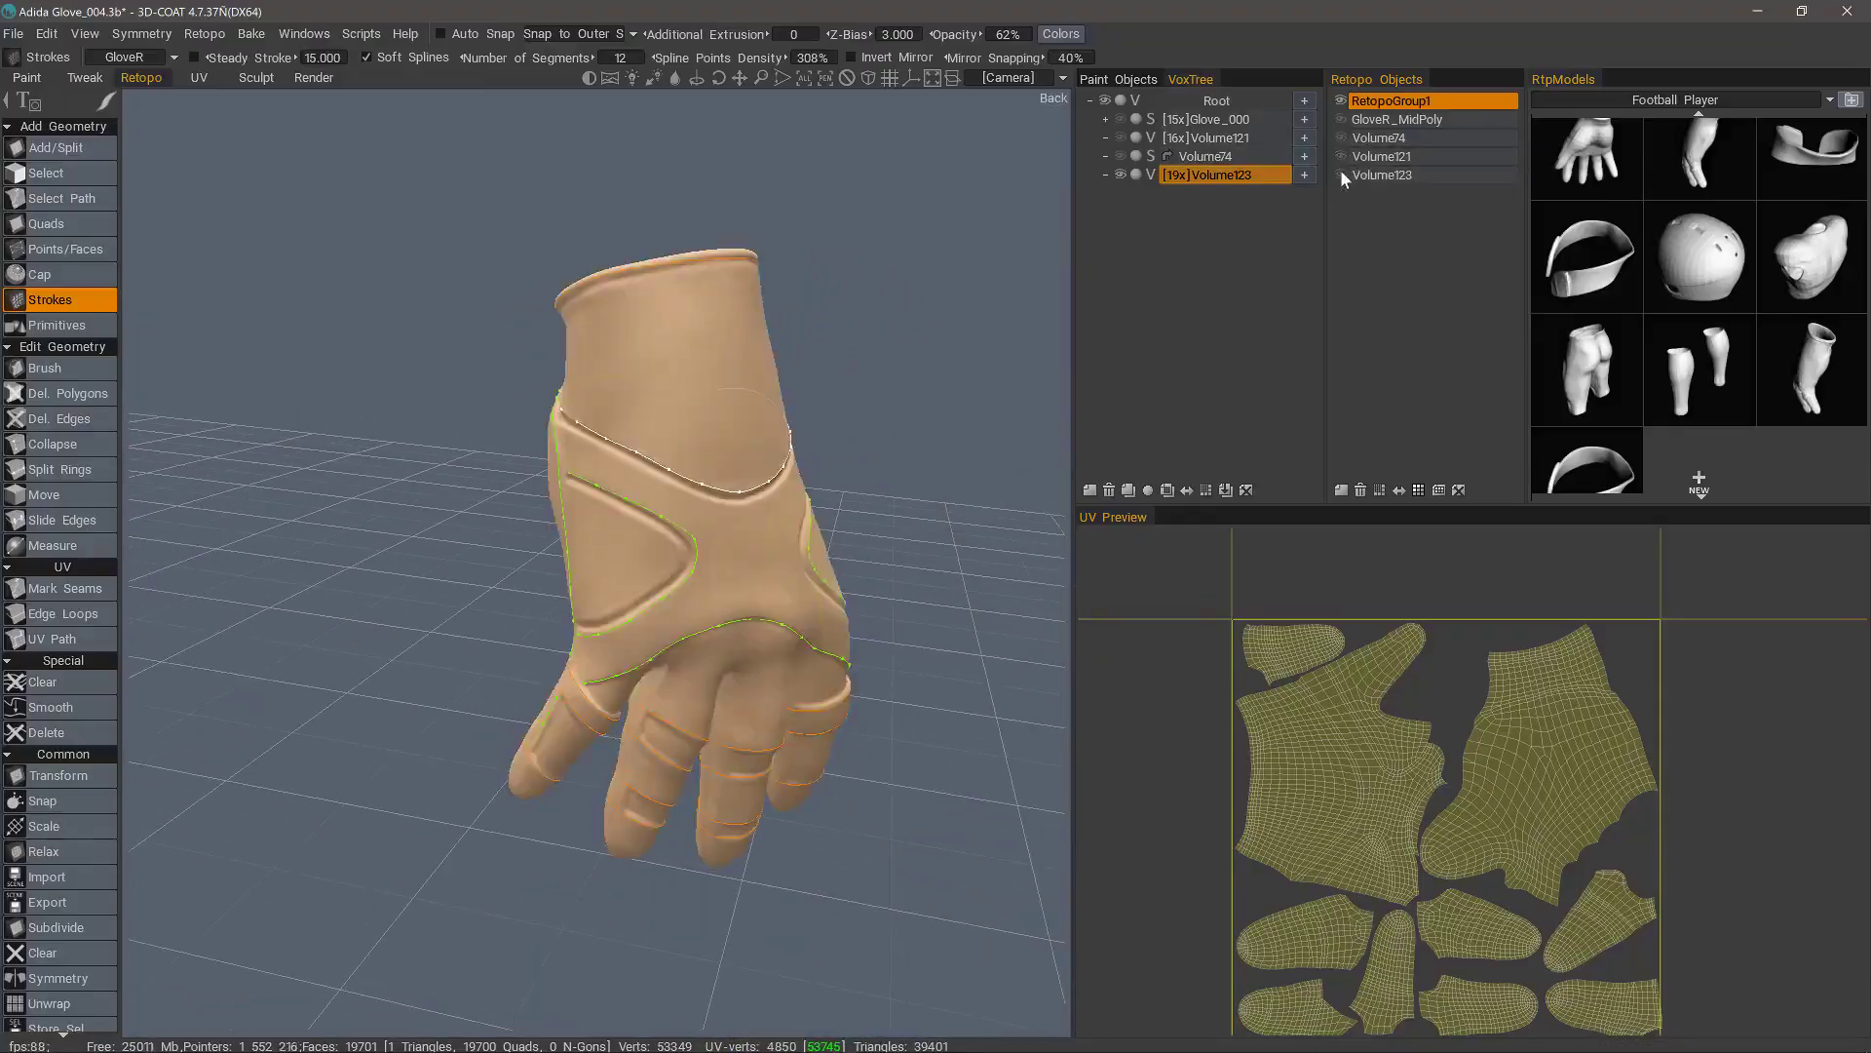
click(1338, 174)
alt+drag(882, 517, 468, 595)
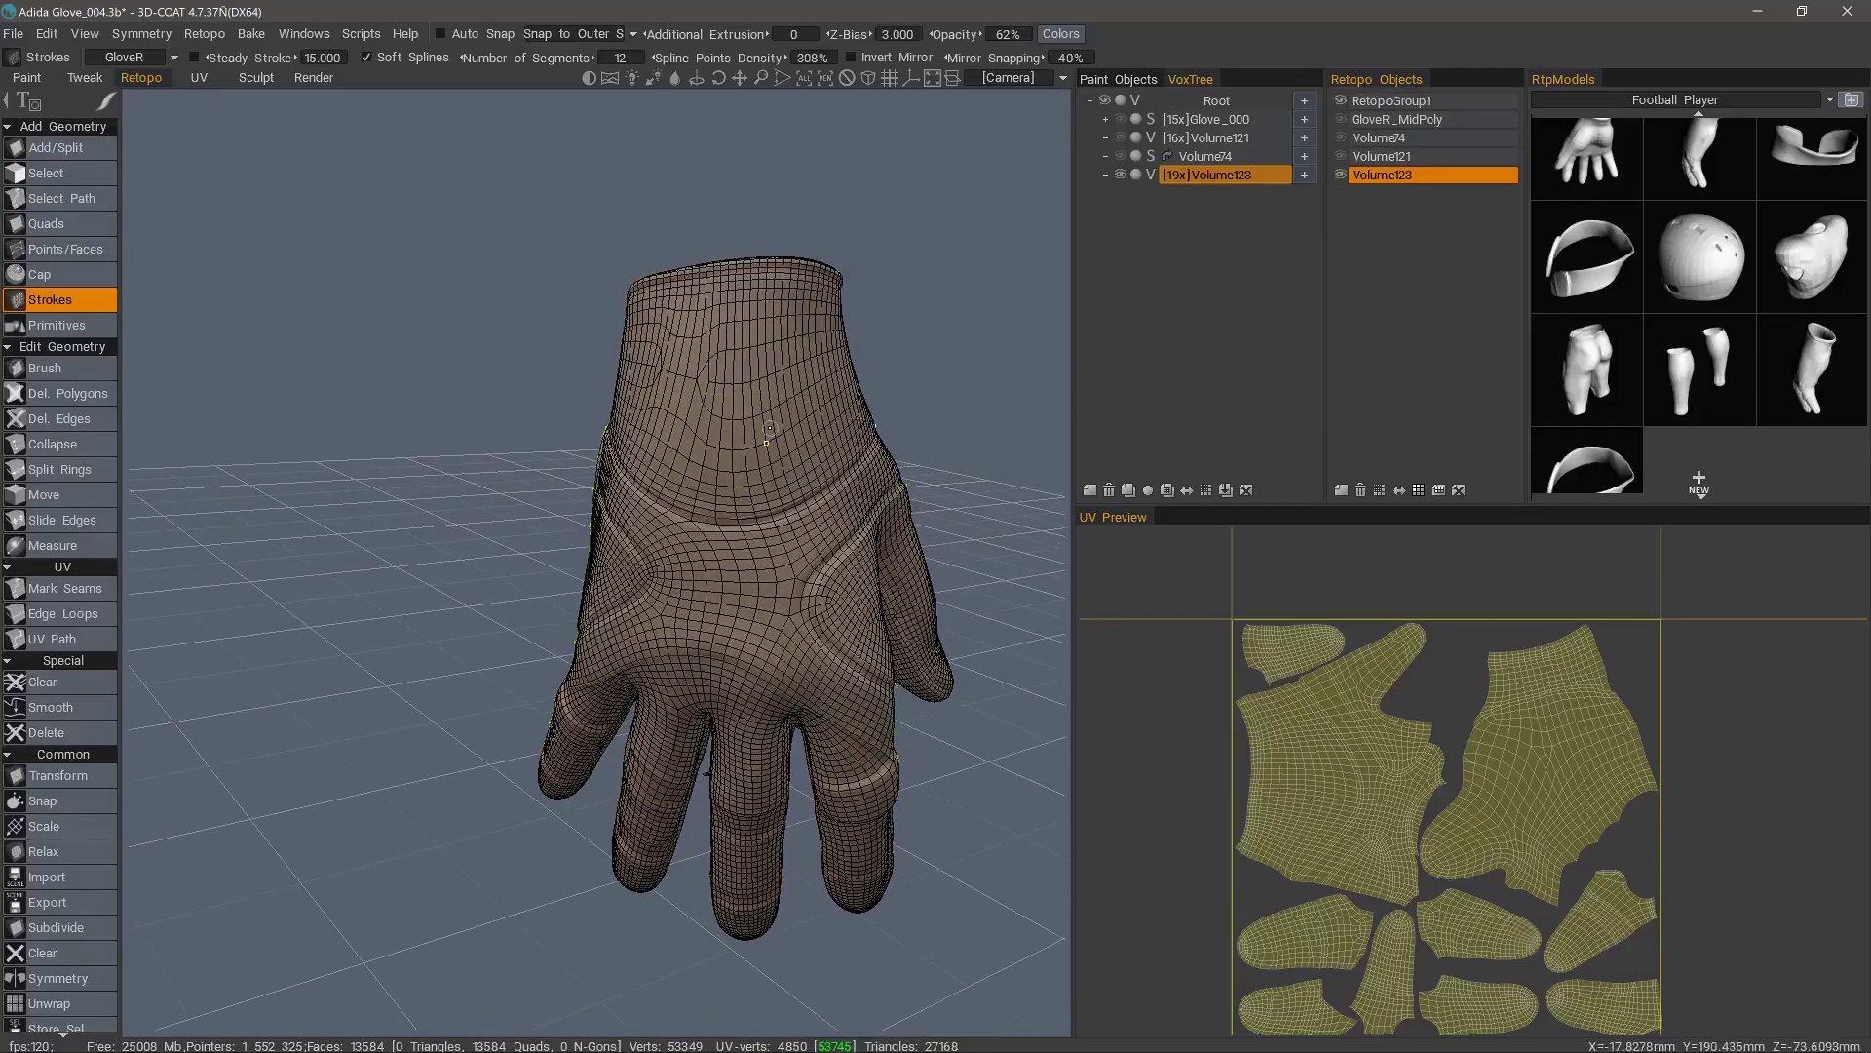
alt+drag(1014, 195, 921, 255)
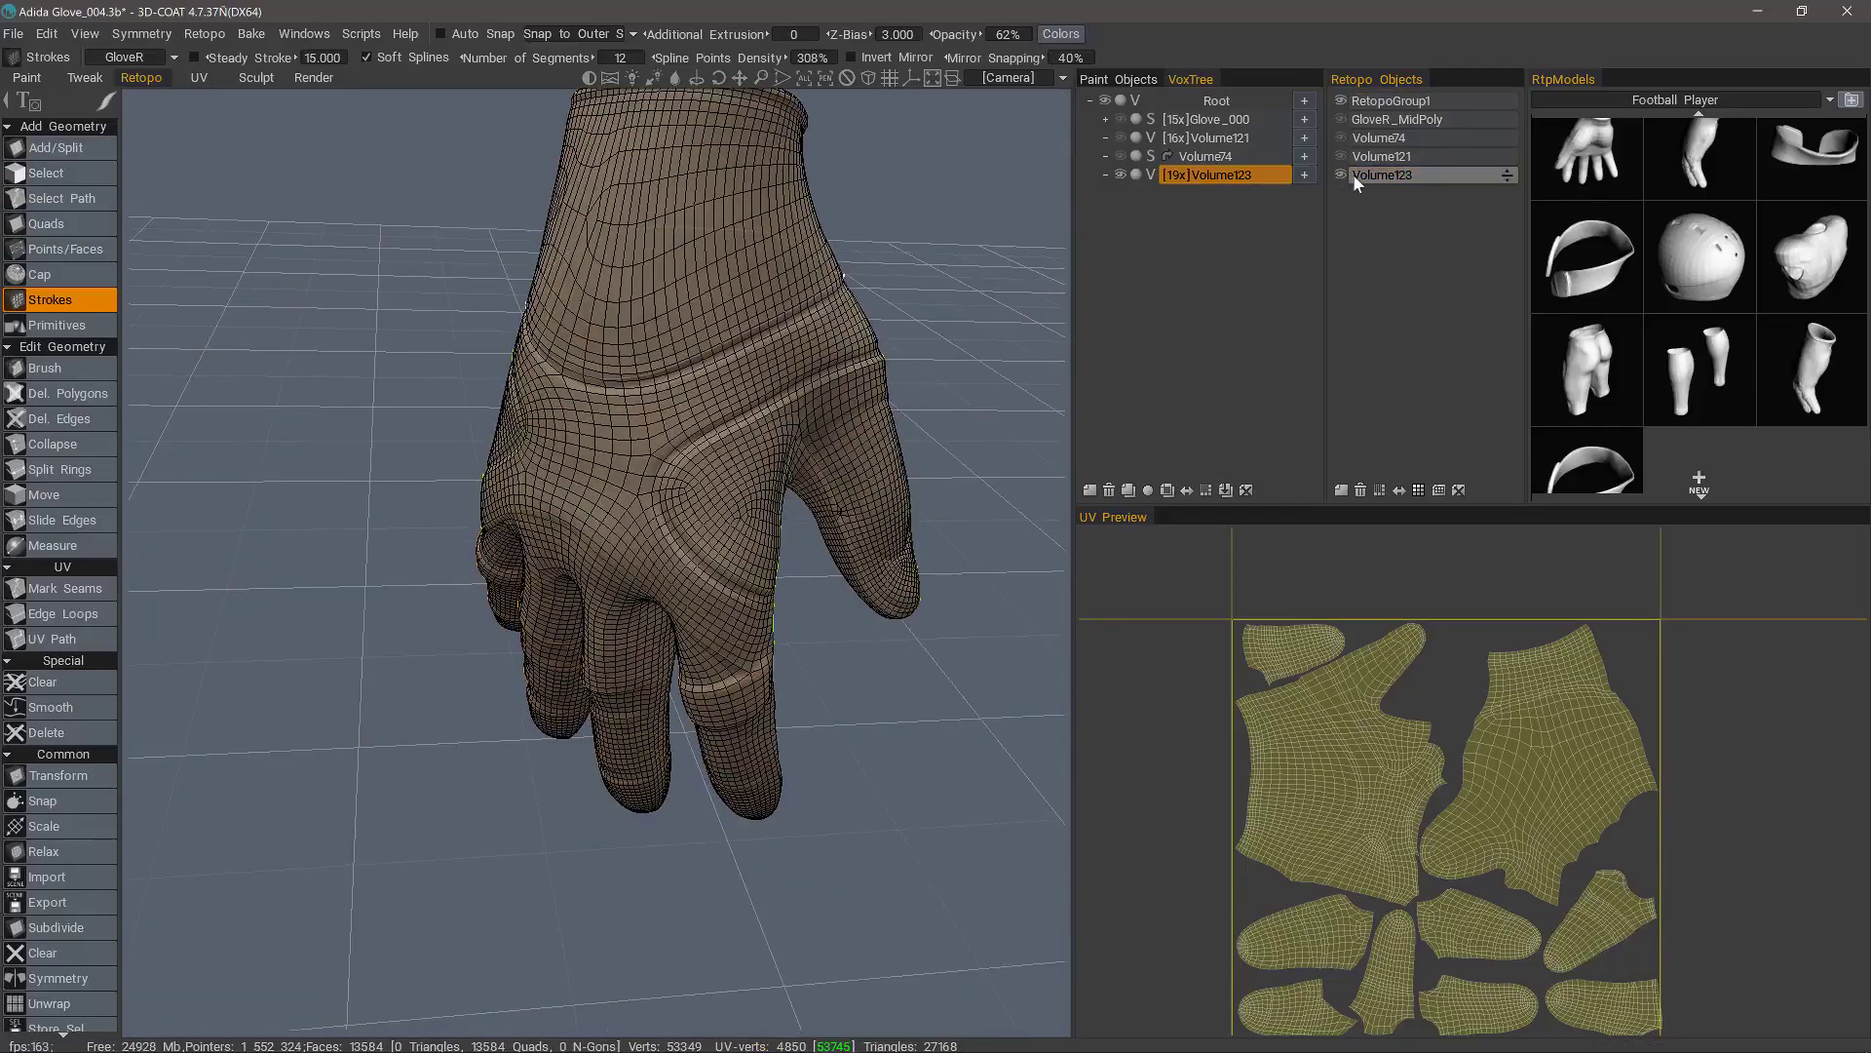
click(1360, 489)
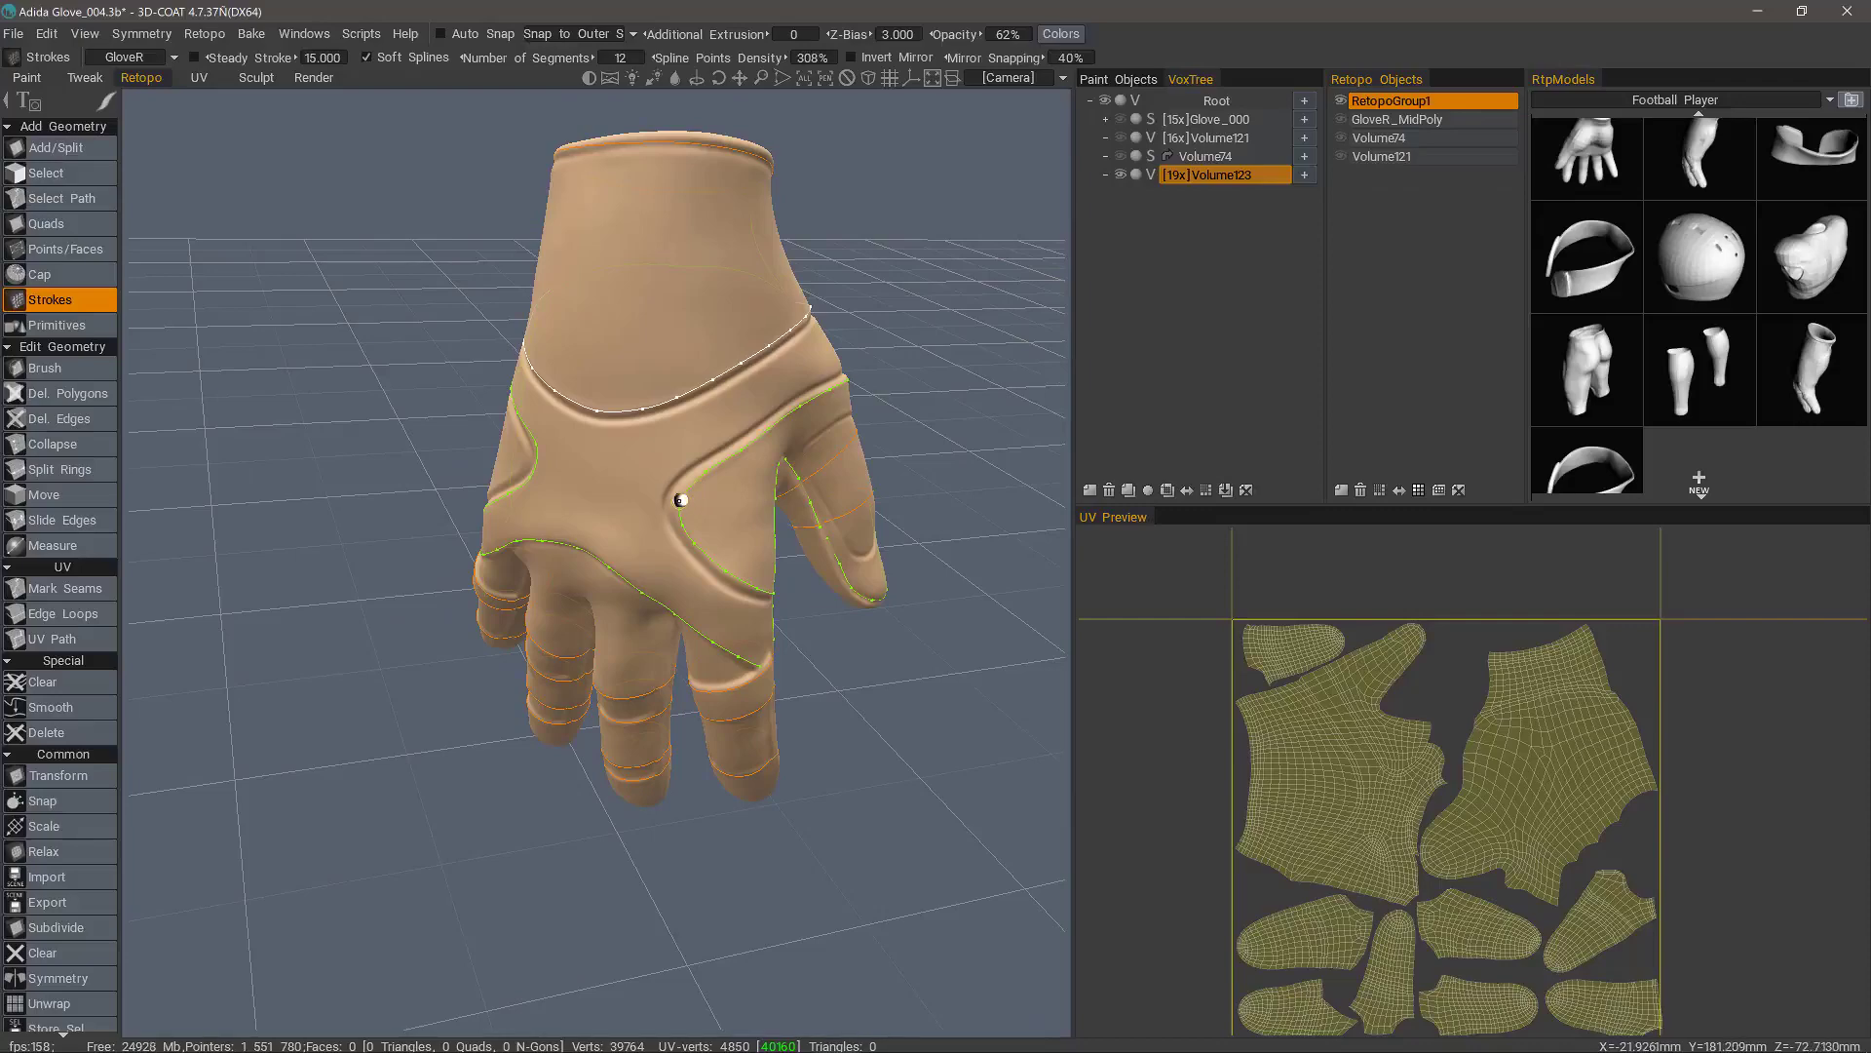
Step: Remove the section of the thumb-side guide stroke that runs past the wrist seam toward the cuff
mouse_move(688, 499)
alt+mouse_down()
mouse_move(377, 264)
mouse_move(599, 441)
mouse_move(651, 451)
mouse_move(692, 489)
mouse_move(726, 468)
alt+mouse_up()
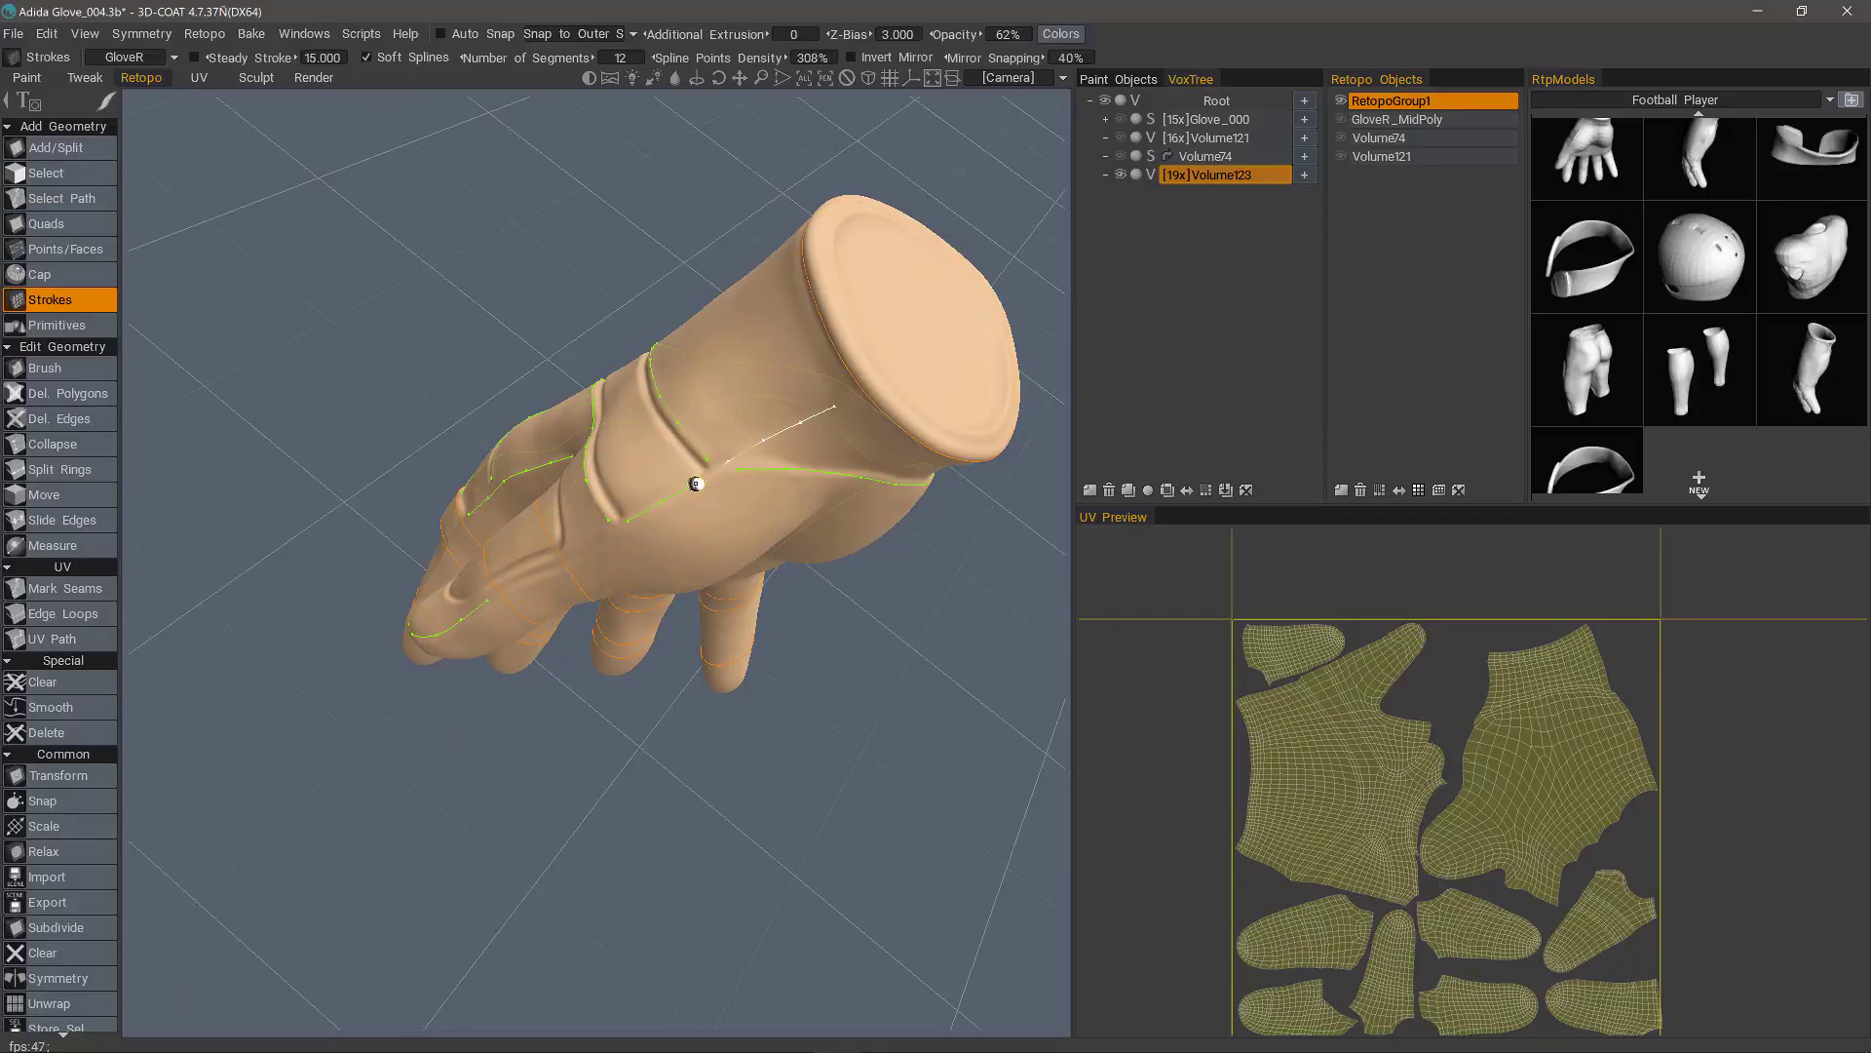
mouse_move(696, 483)
alt+mouse_down()
mouse_move(493, 279)
mouse_move(643, 418)
mouse_move(738, 442)
alt+mouse_up()
alt+drag(438, 390, 518, 323)
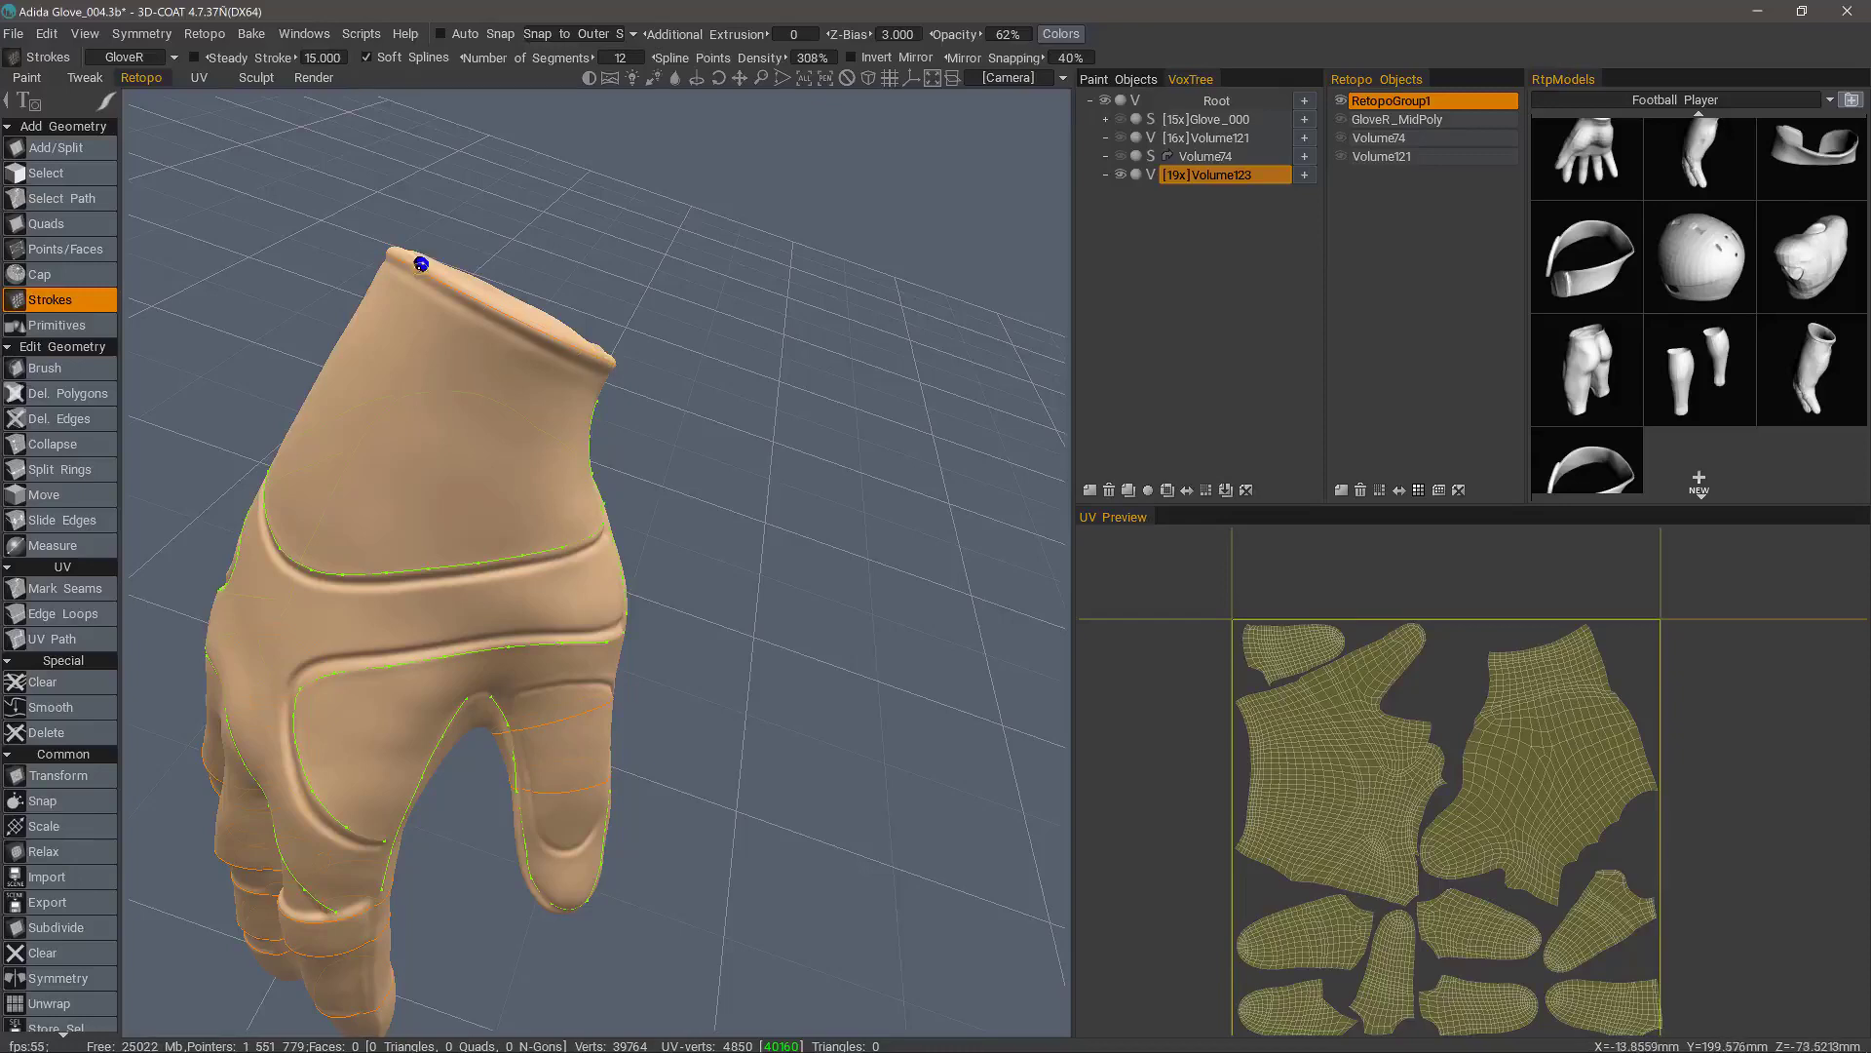
alt+drag(425, 264, 656, 417)
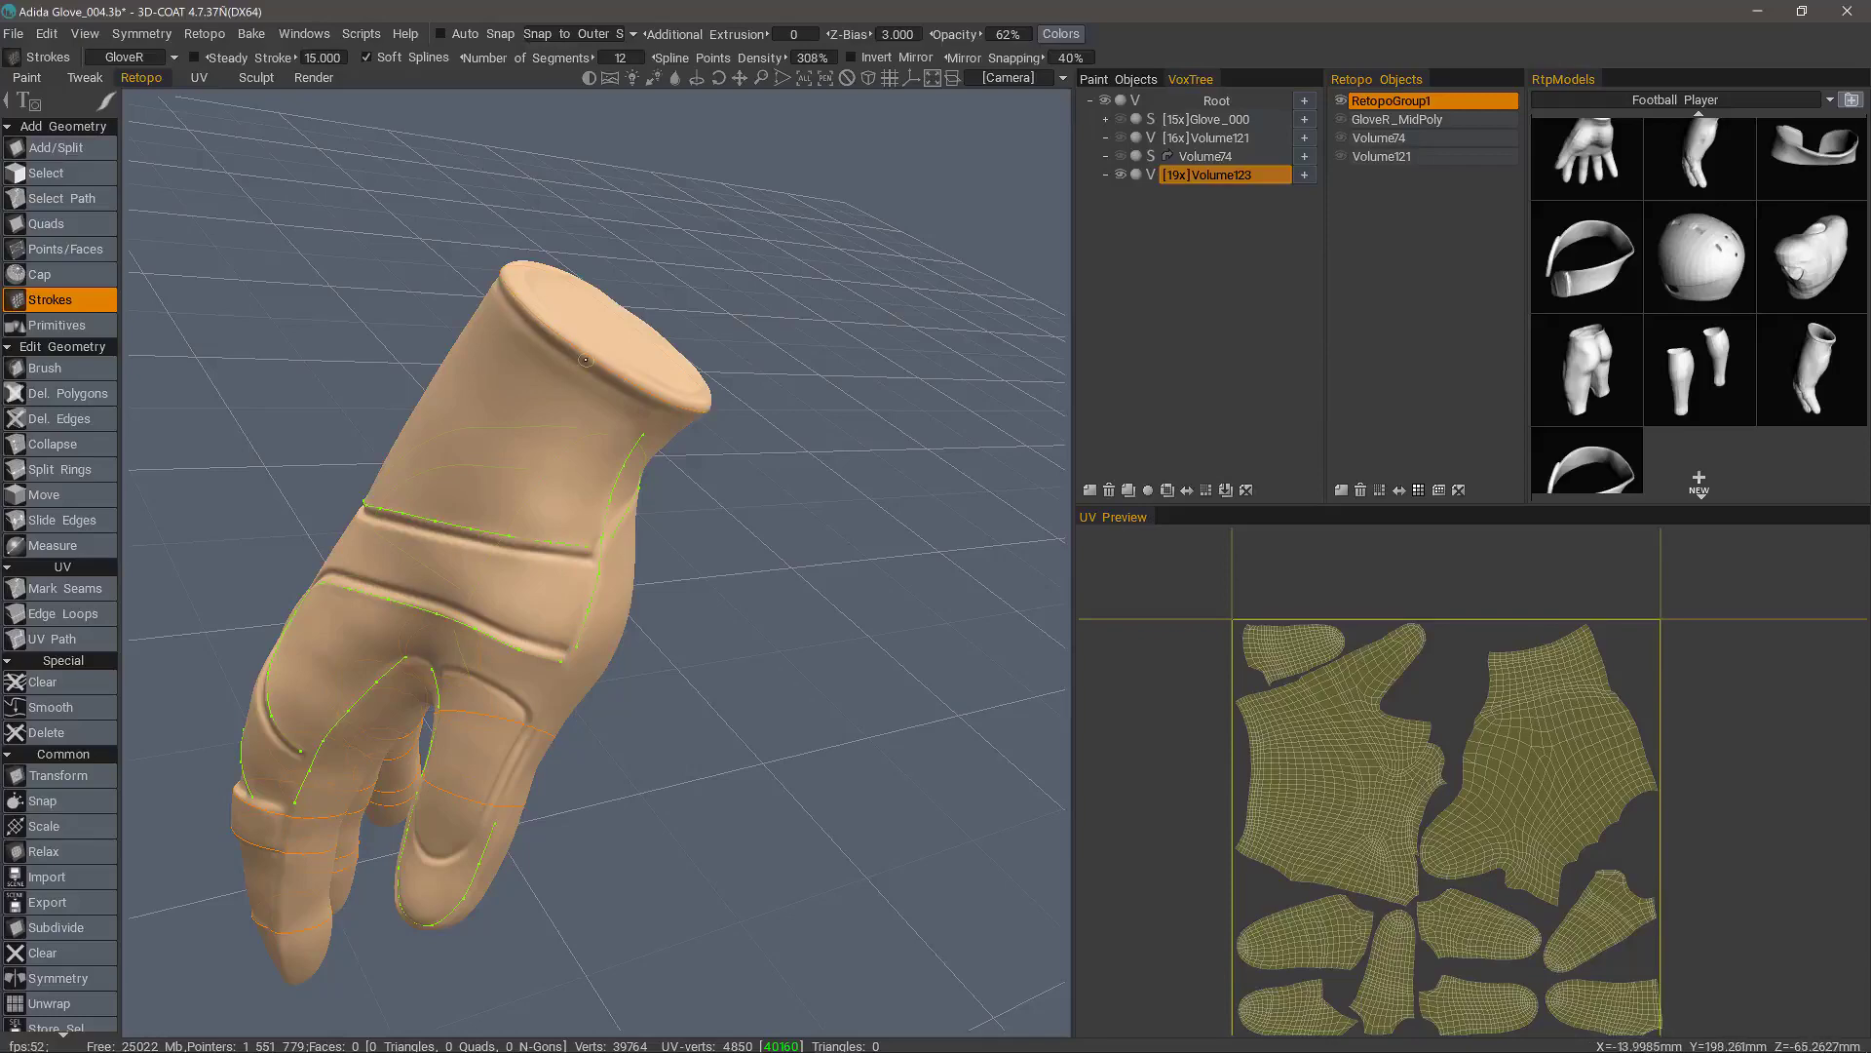
mouse_move(586, 360)
alt+mouse_down()
mouse_move(907, 436)
mouse_move(592, 334)
mouse_move(424, 430)
mouse_move(700, 421)
mouse_move(598, 326)
mouse_move(388, 263)
mouse_move(474, 263)
mouse_move(583, 345)
alt+mouse_up()
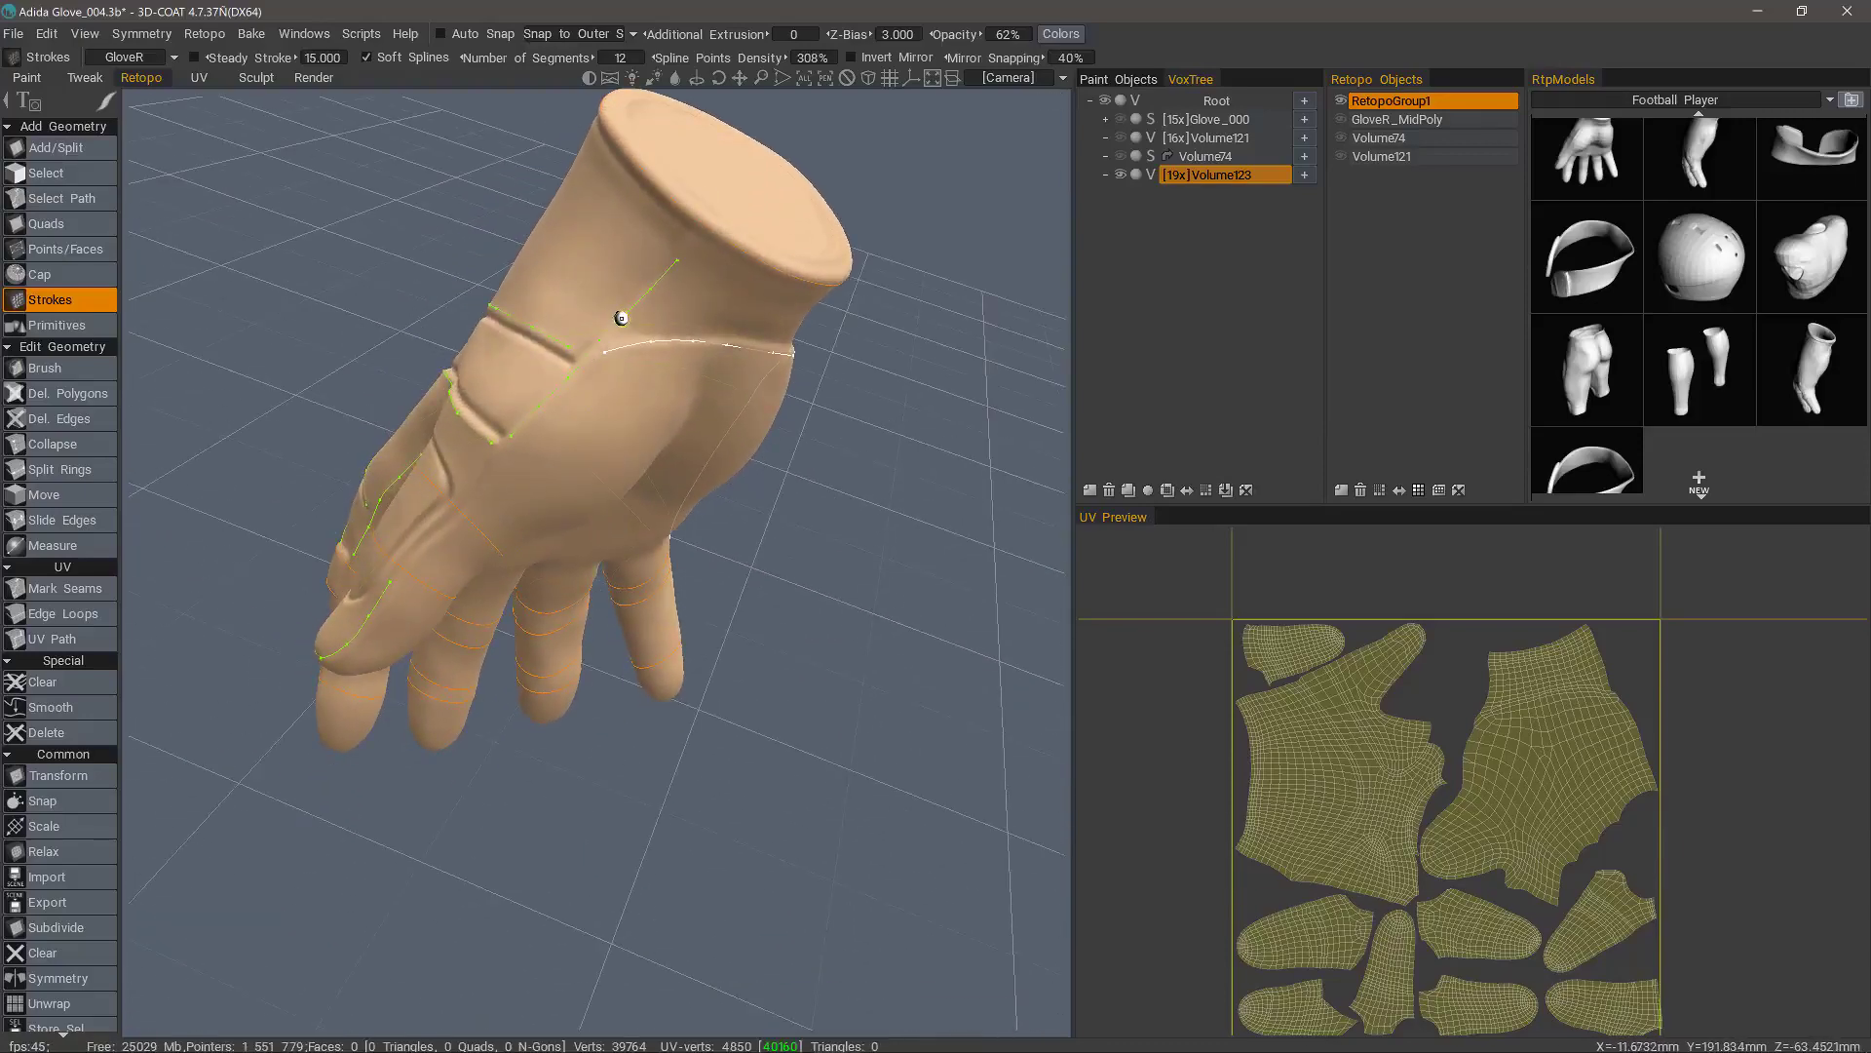
click(621, 318)
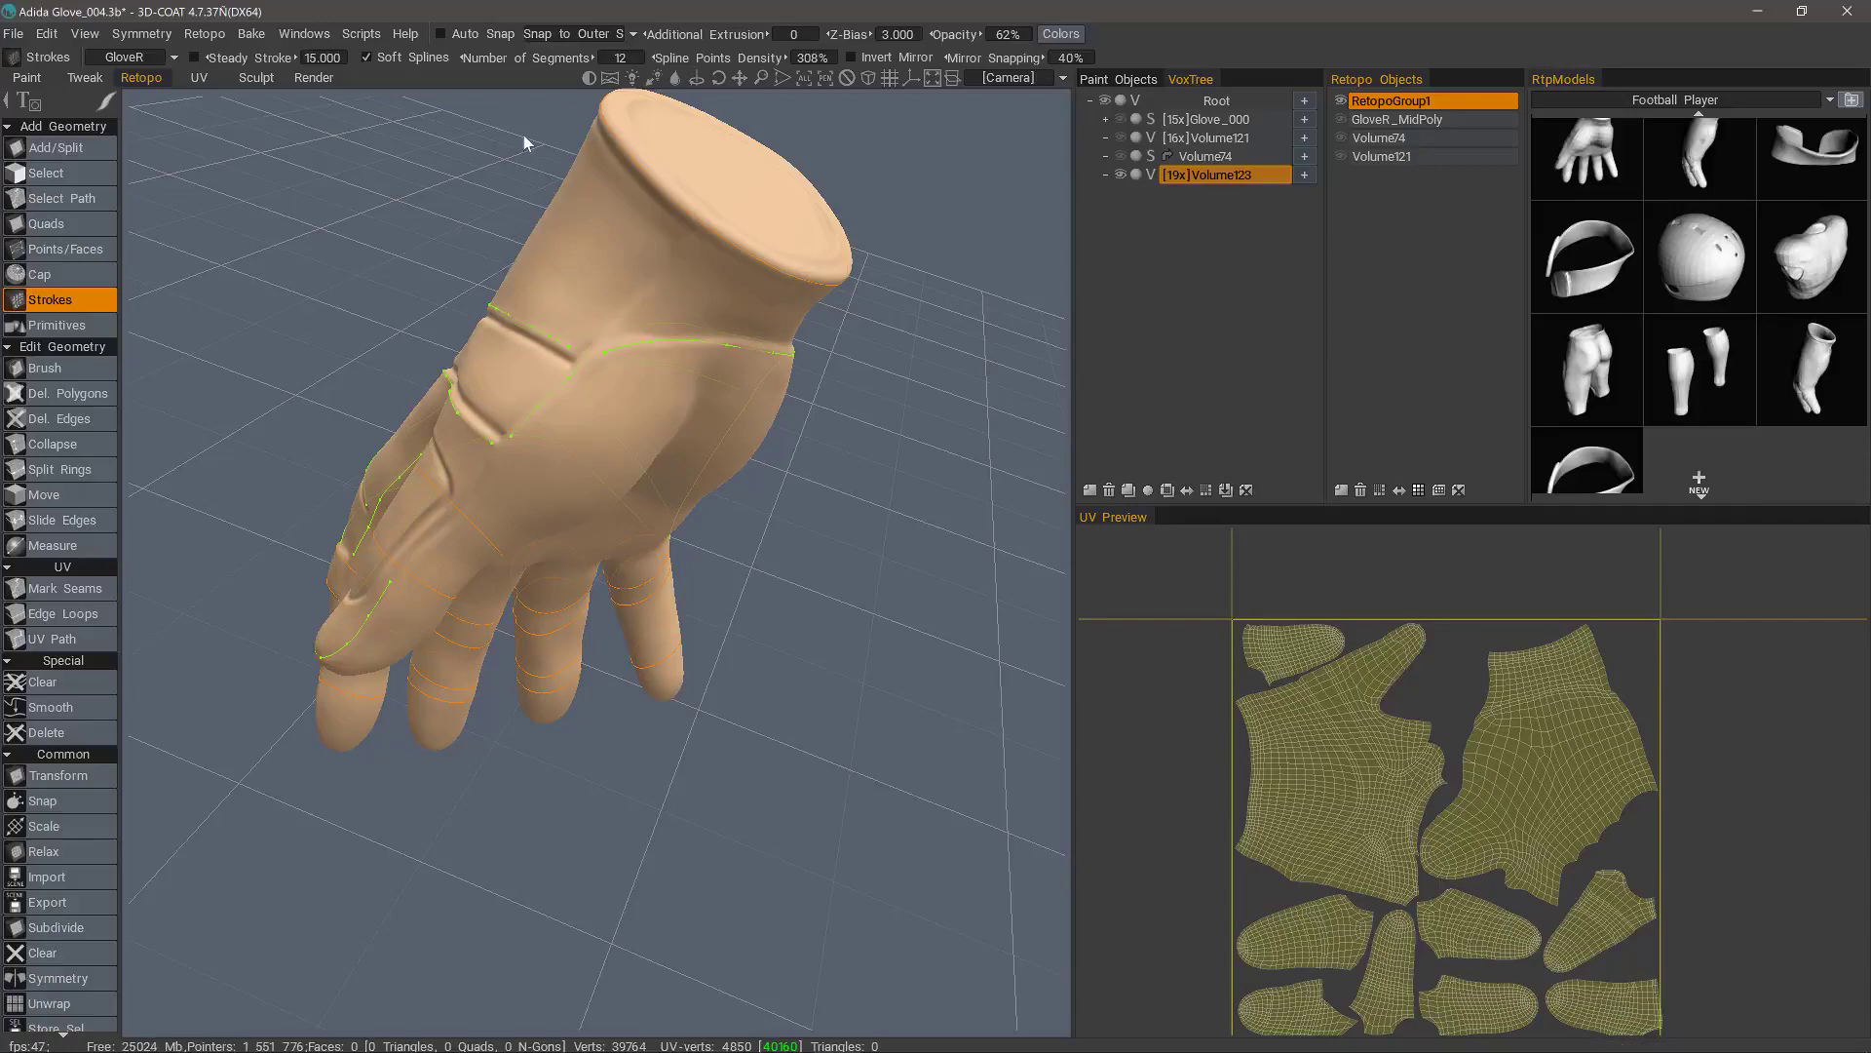
Step: Add a cross-section guide stroke around the cuff, above the wrist seam
alt+drag(527, 142, 475, 251)
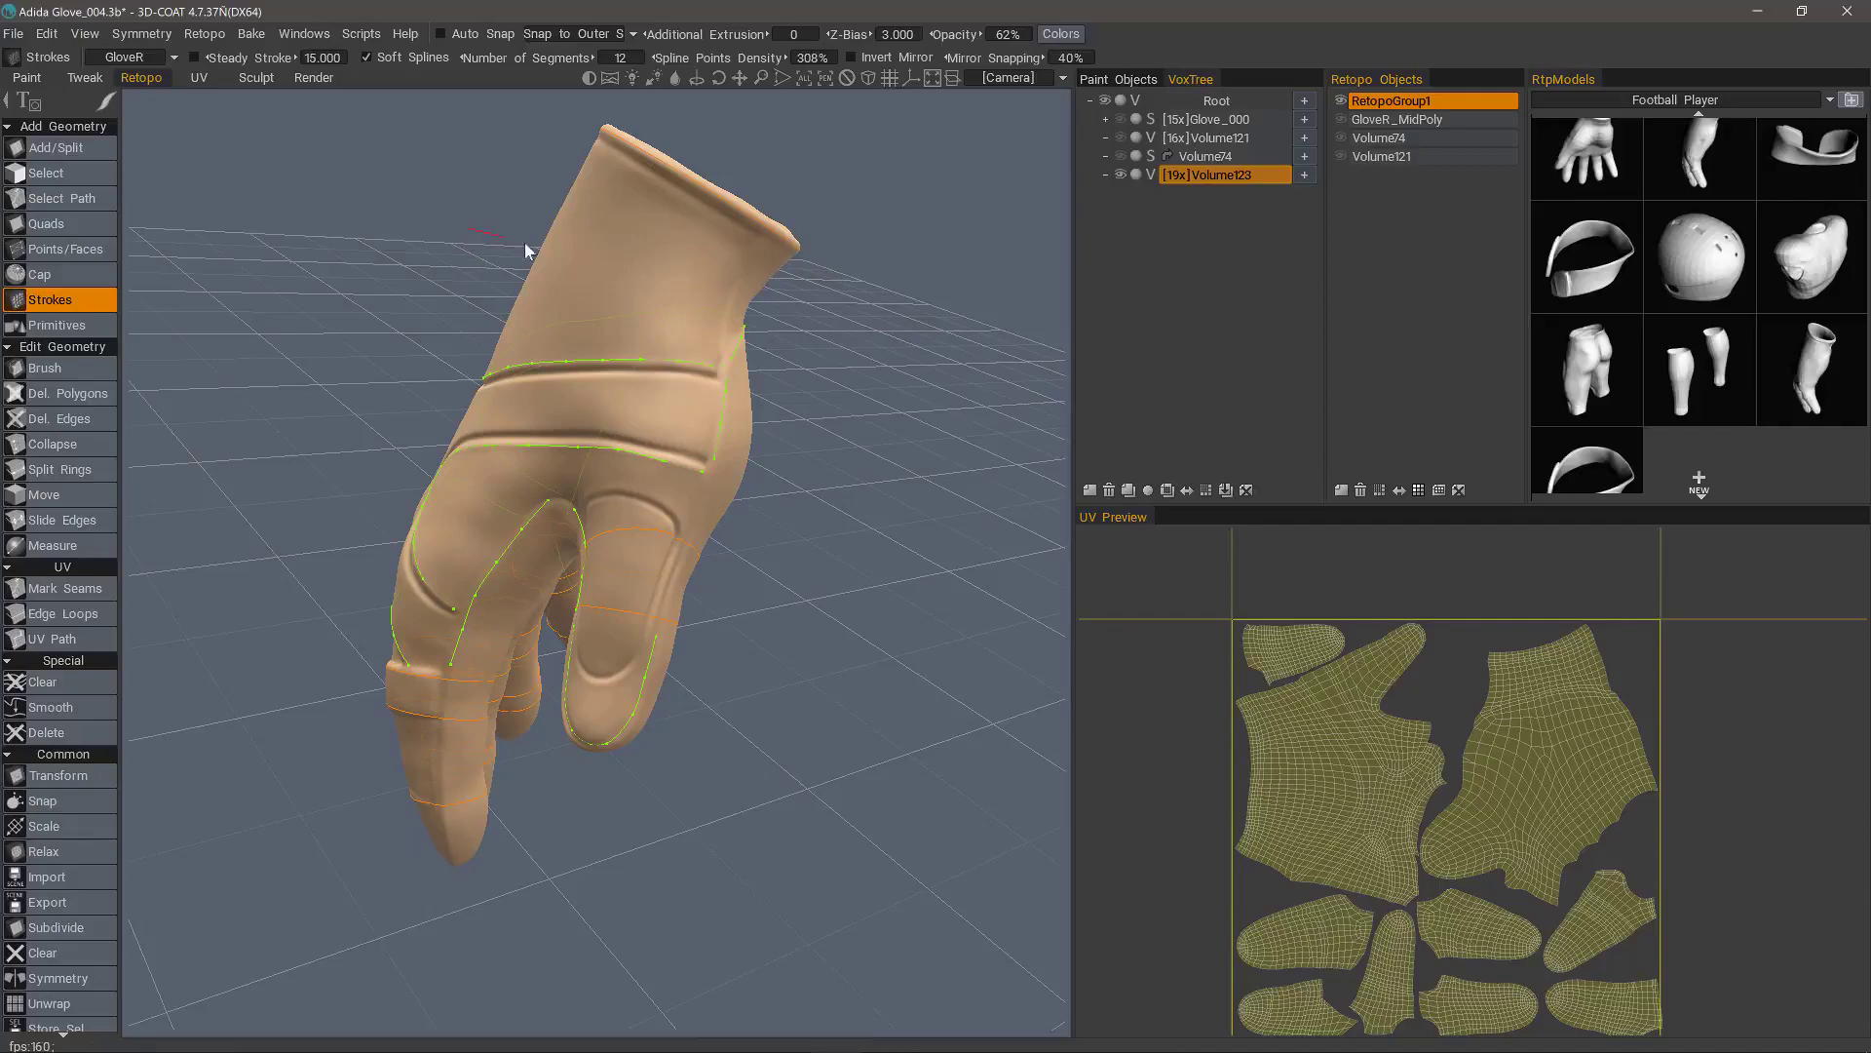
drag(774, 304, 791, 308)
mouse_move(892, 413)
alt+mouse_down()
mouse_move(322, 226)
mouse_move(887, 415)
mouse_move(1009, 219)
alt+mouse_up()
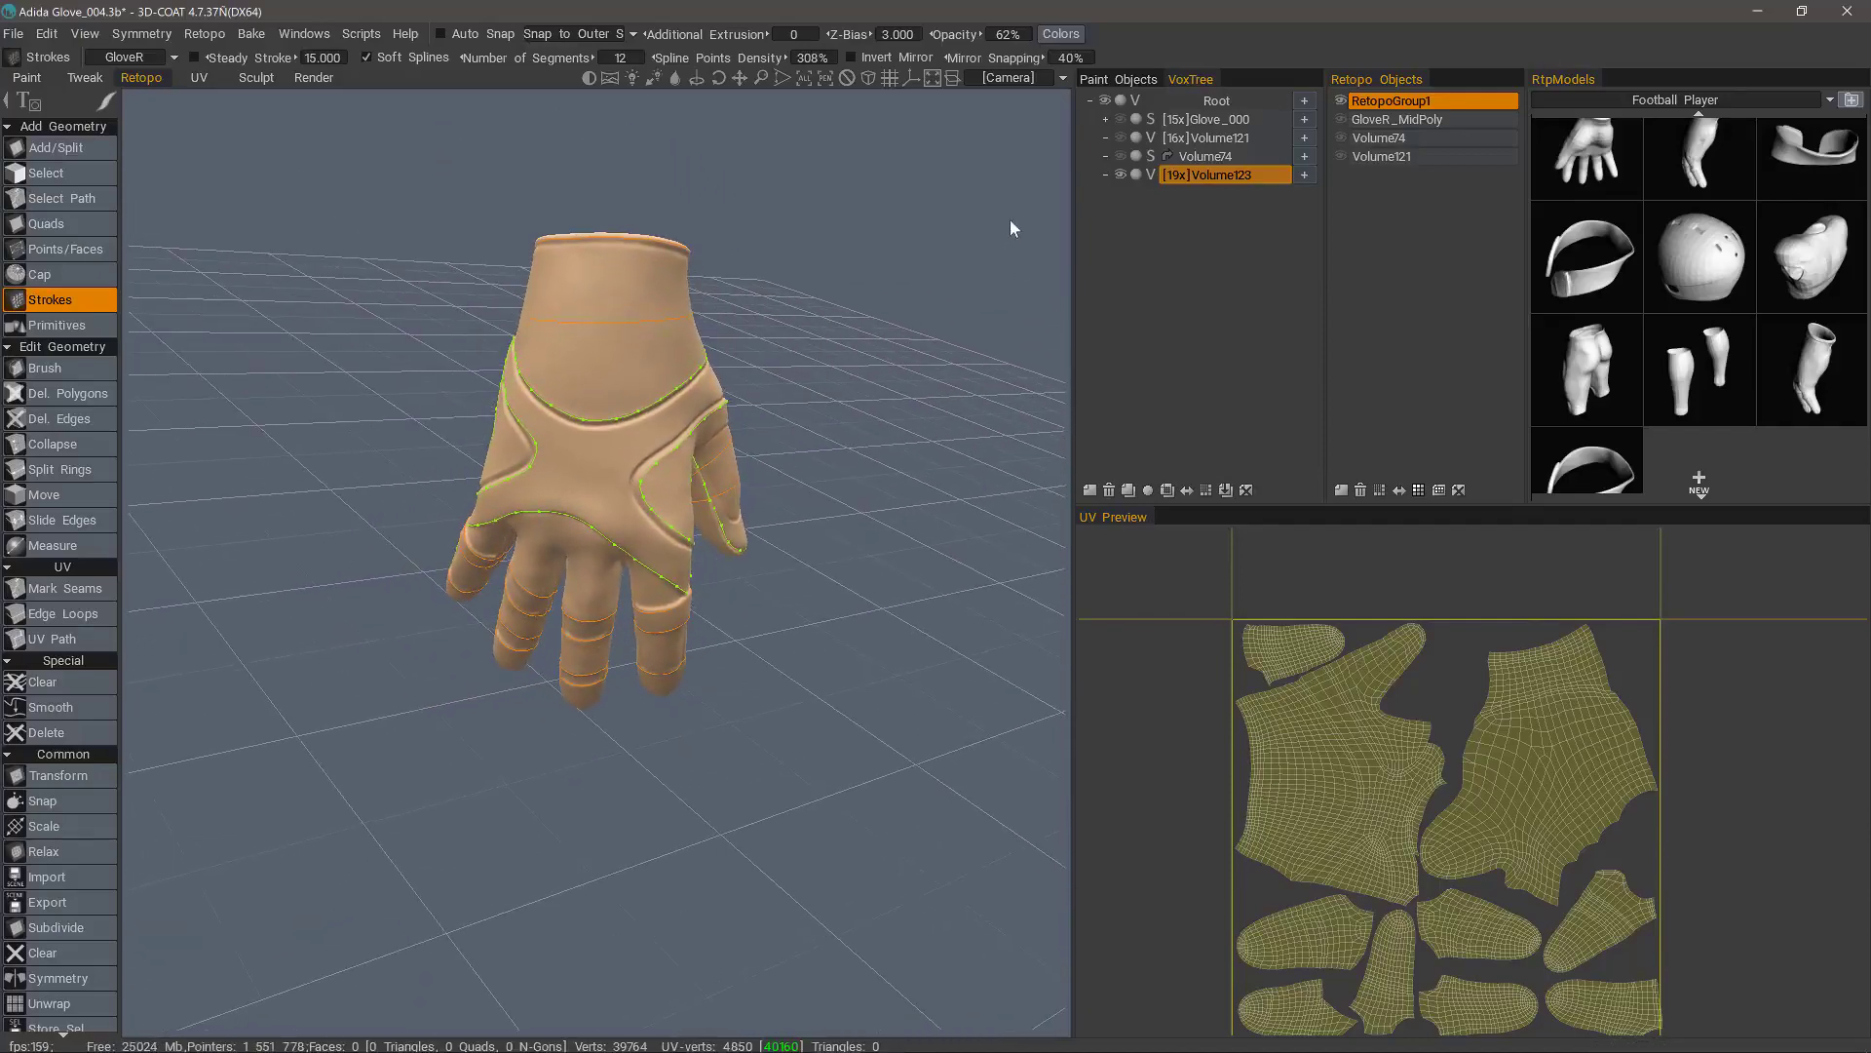
Step: Start AUTOPO on Volume123 with CaptureDetails at 71%, and continue past the density painting stage without marking any areas
right_click(1216, 179)
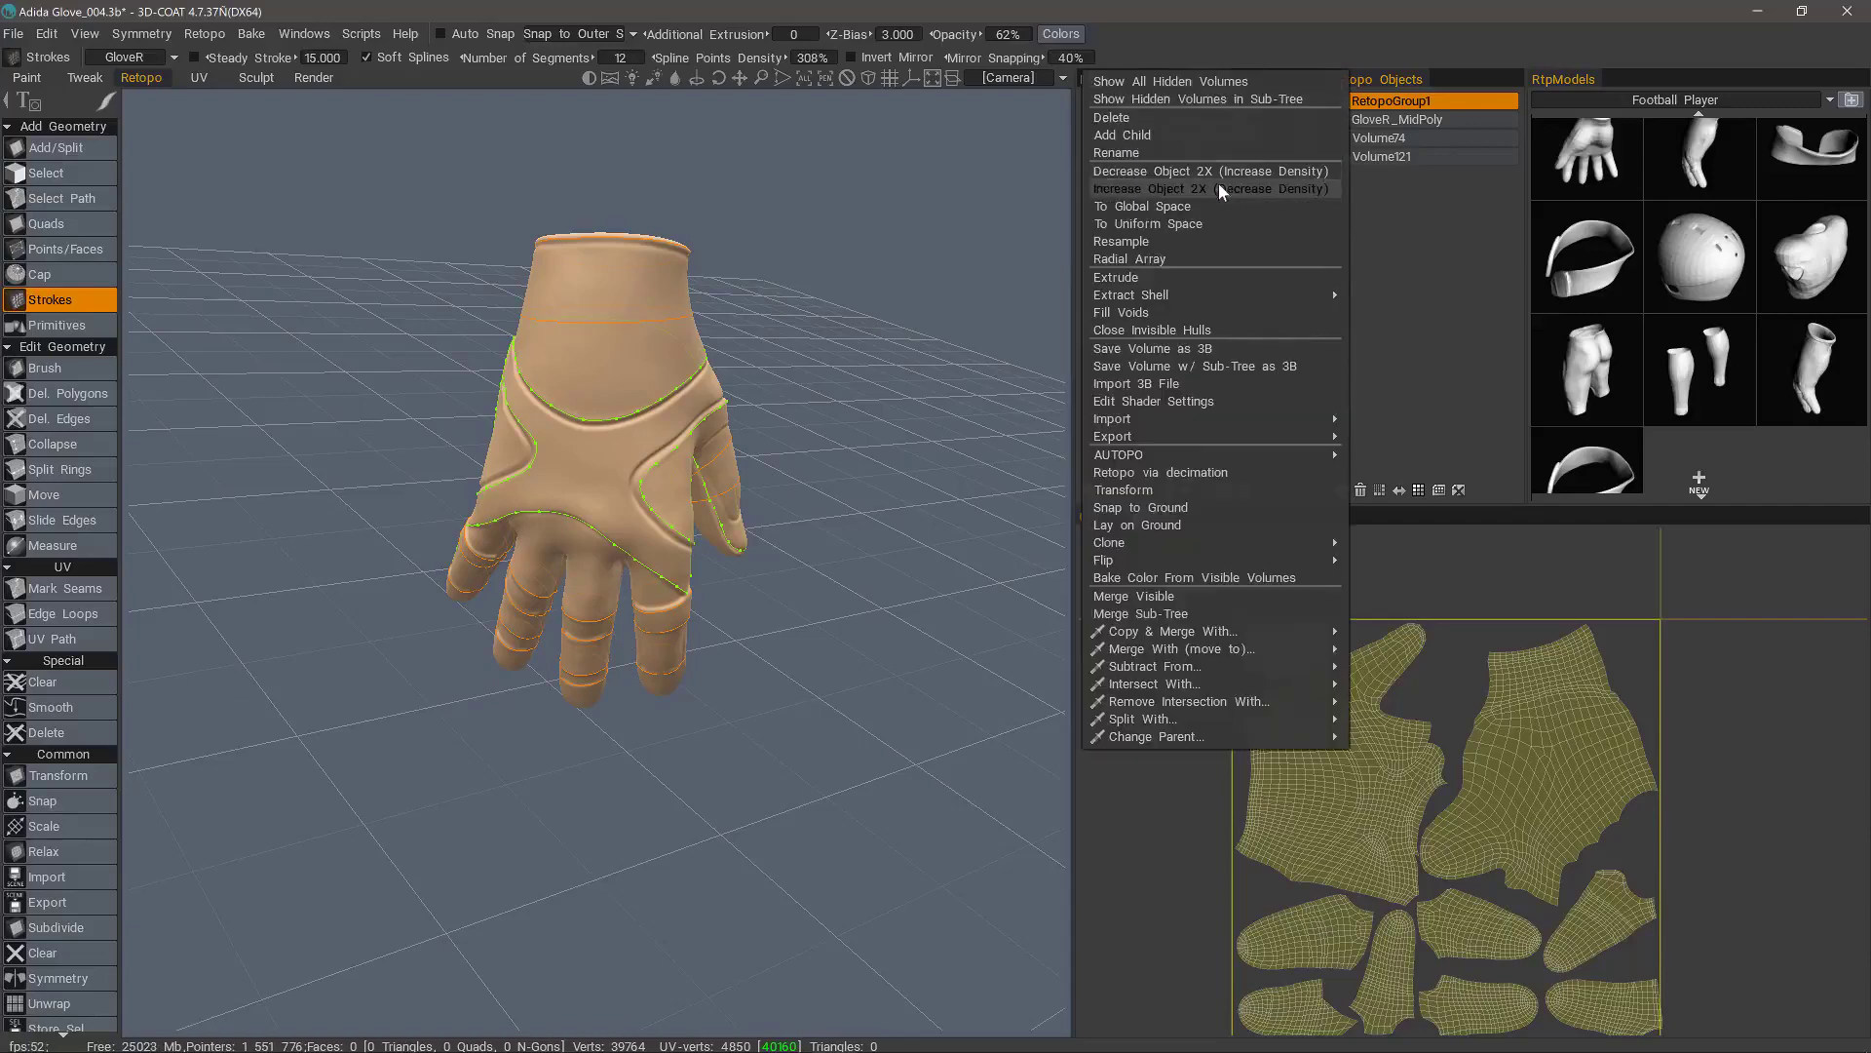
mouse_move(1125, 457)
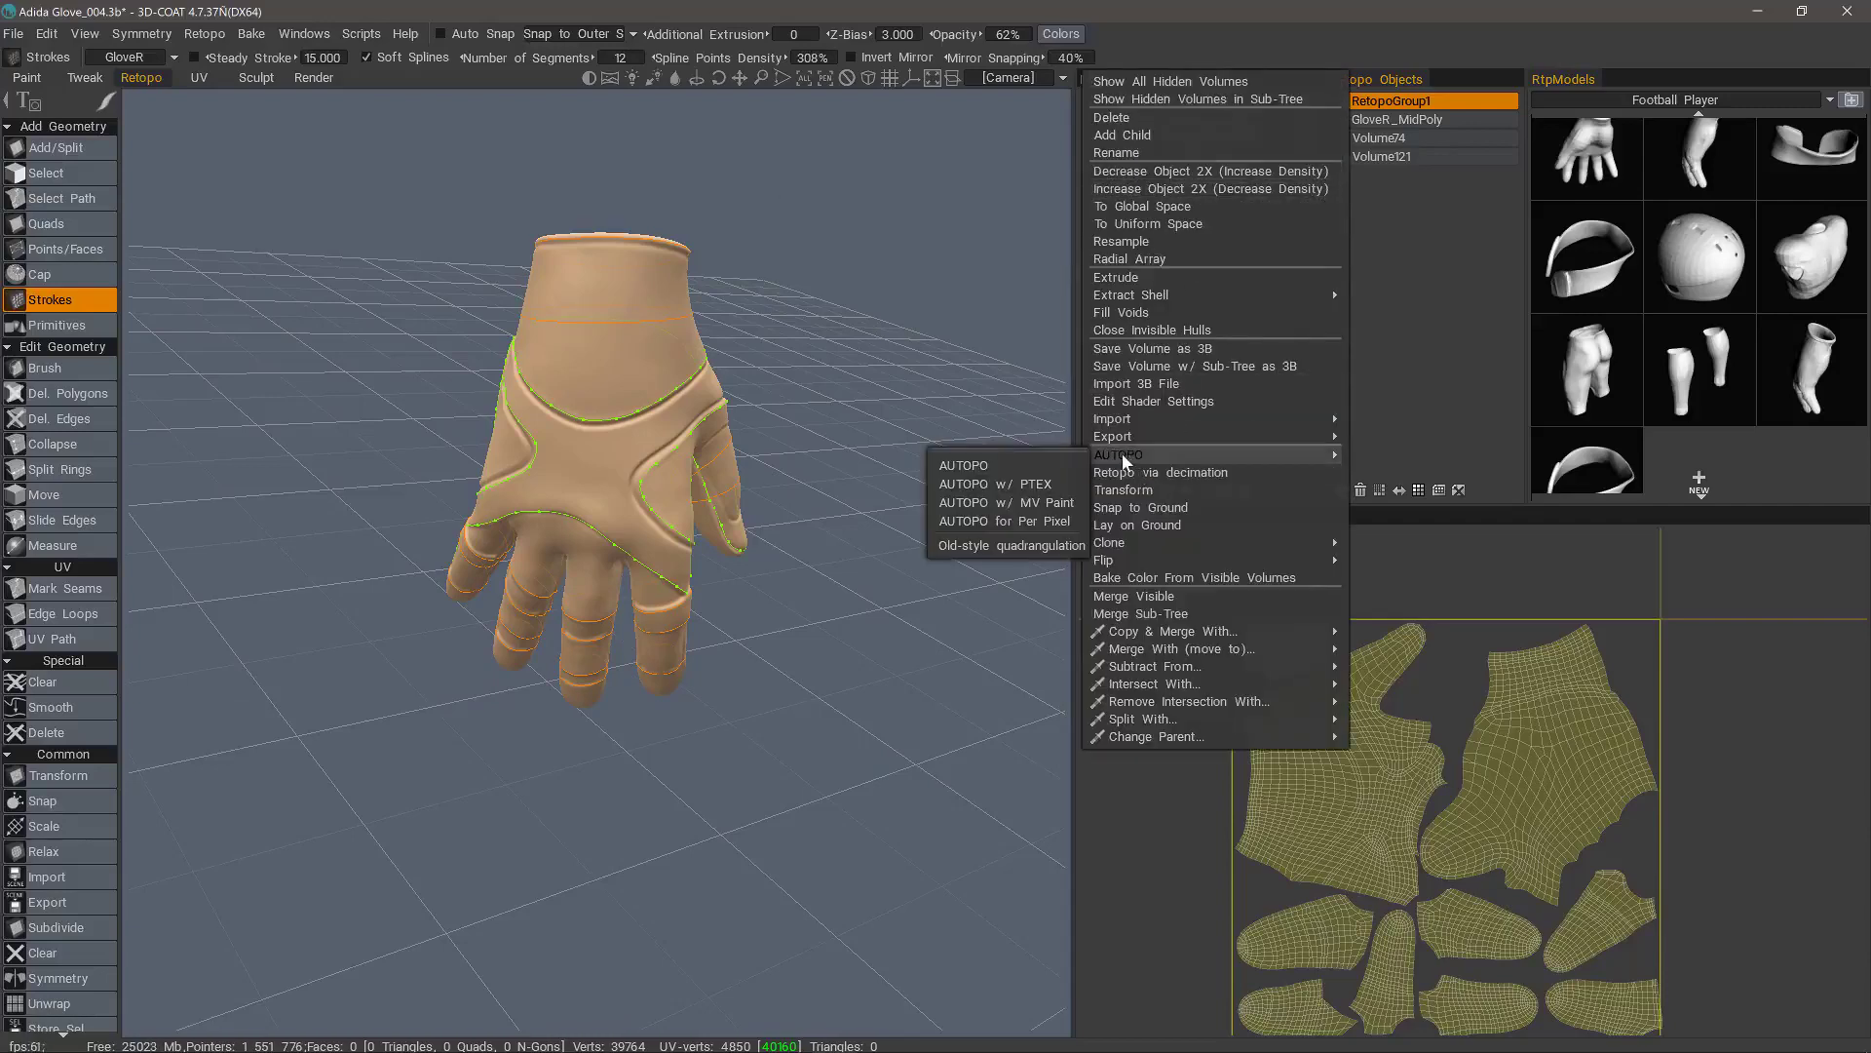
click(968, 468)
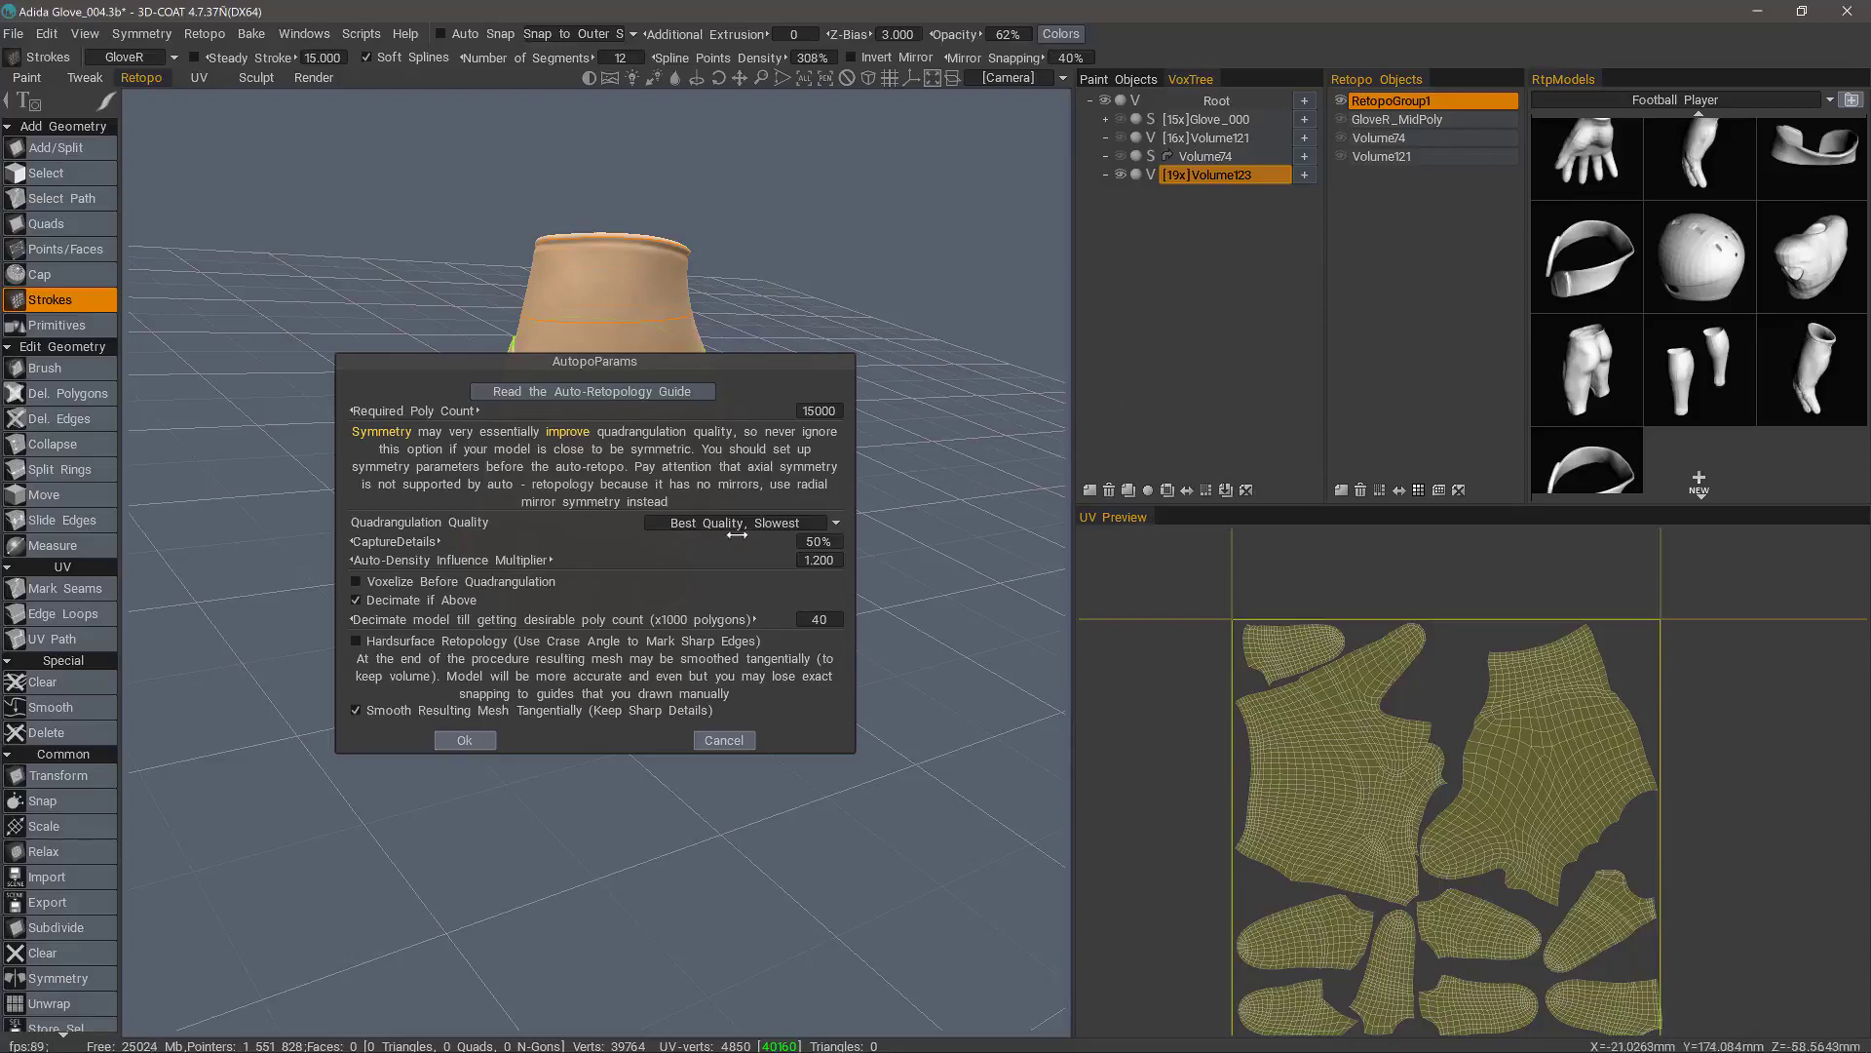
drag(707, 543, 745, 543)
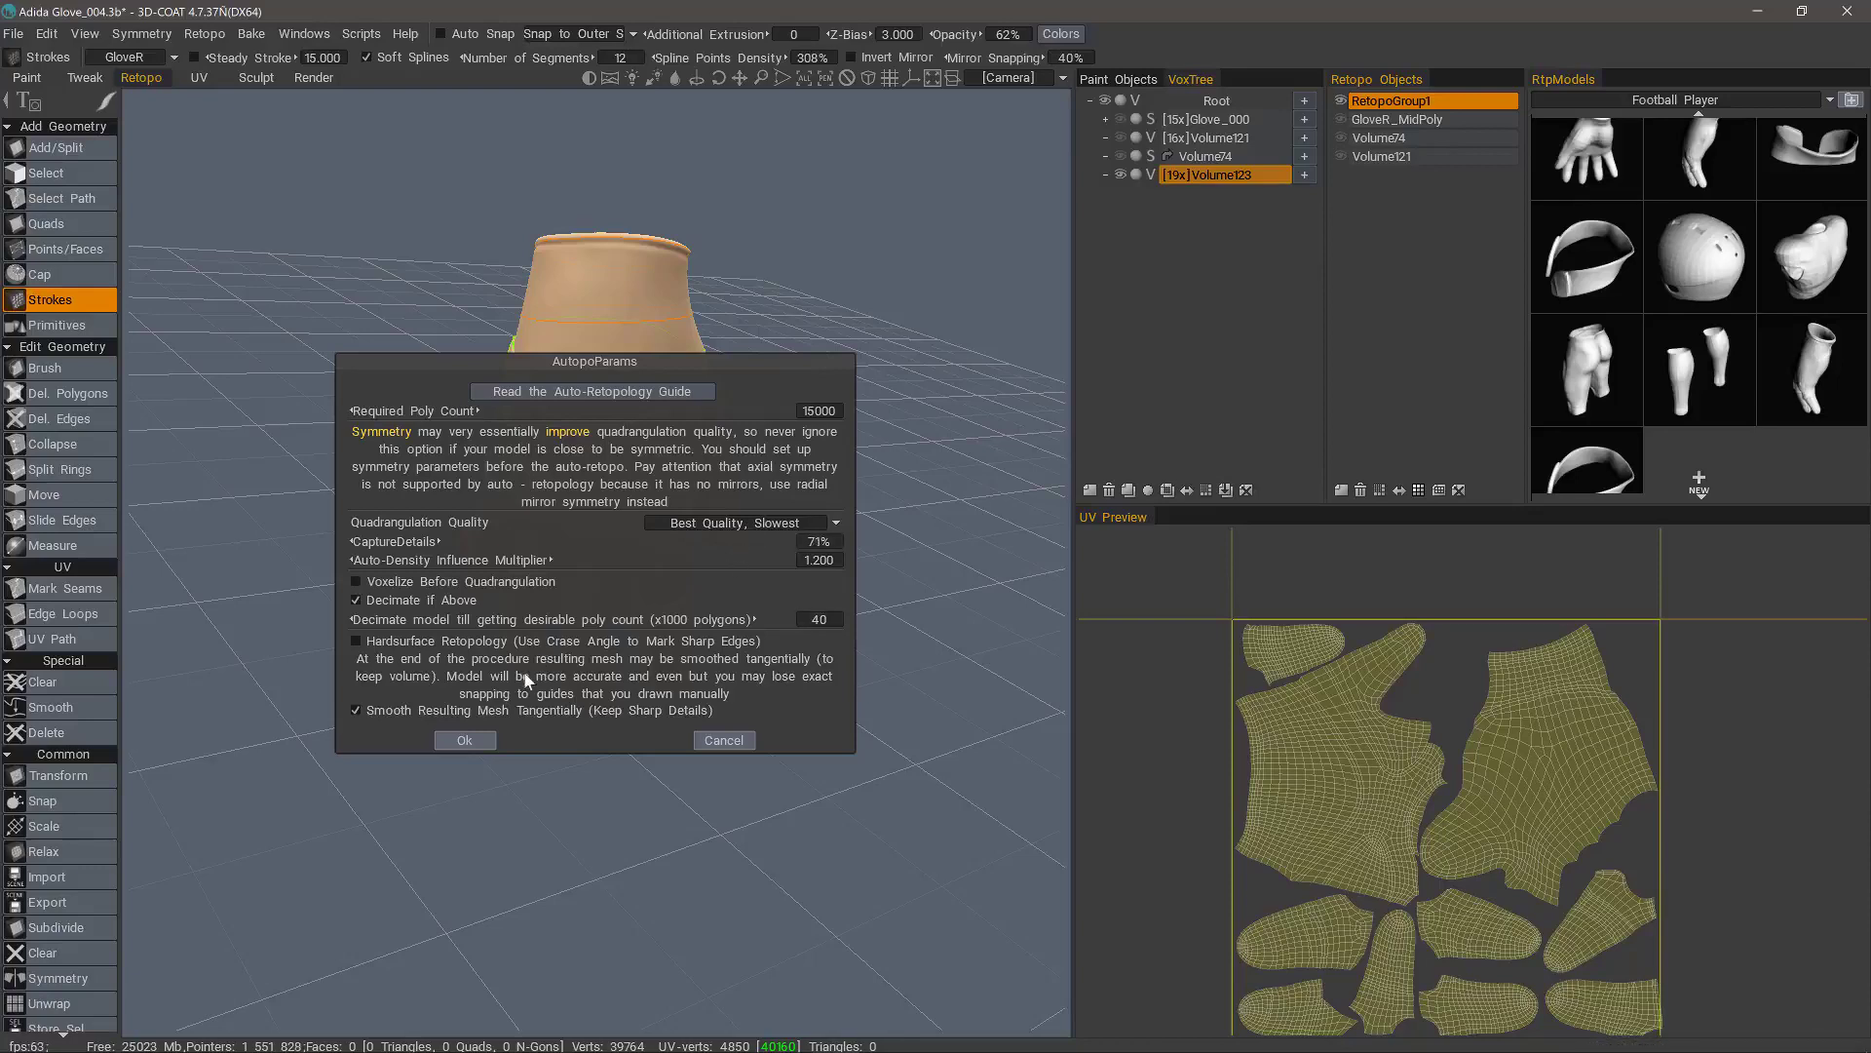
click(475, 743)
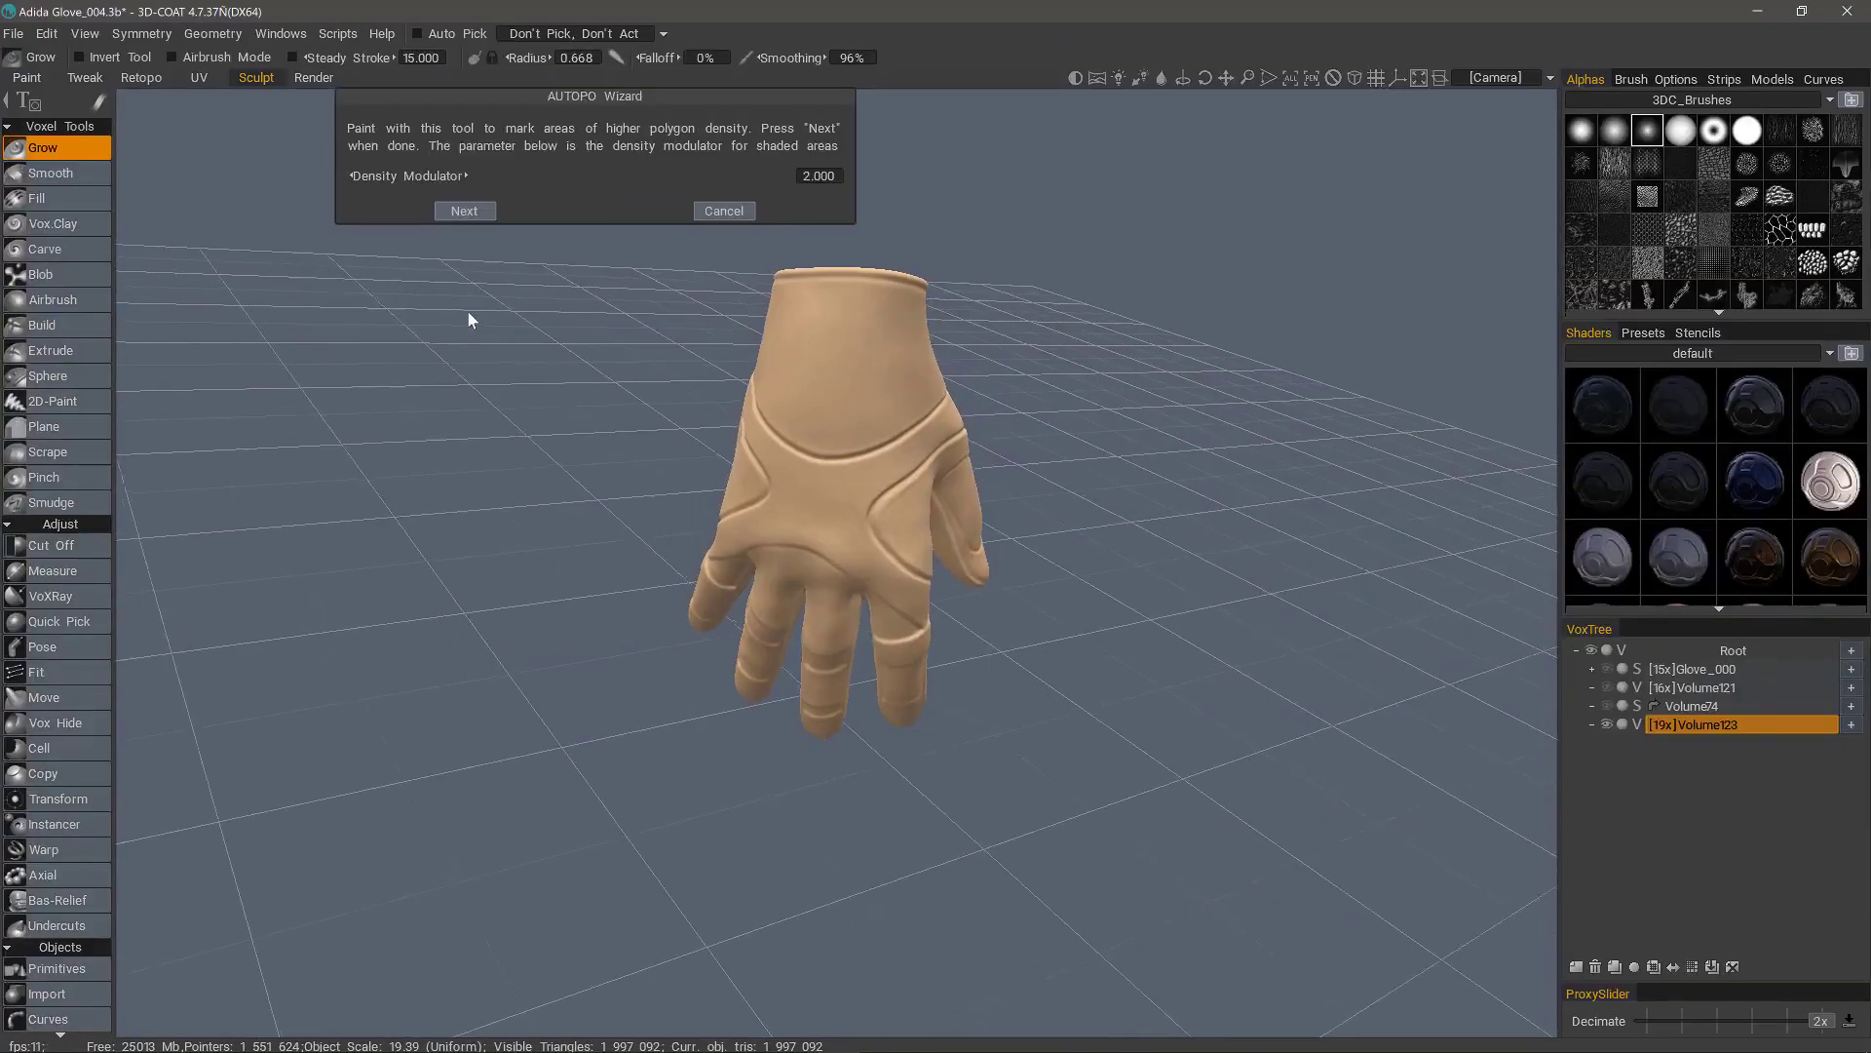
click(465, 210)
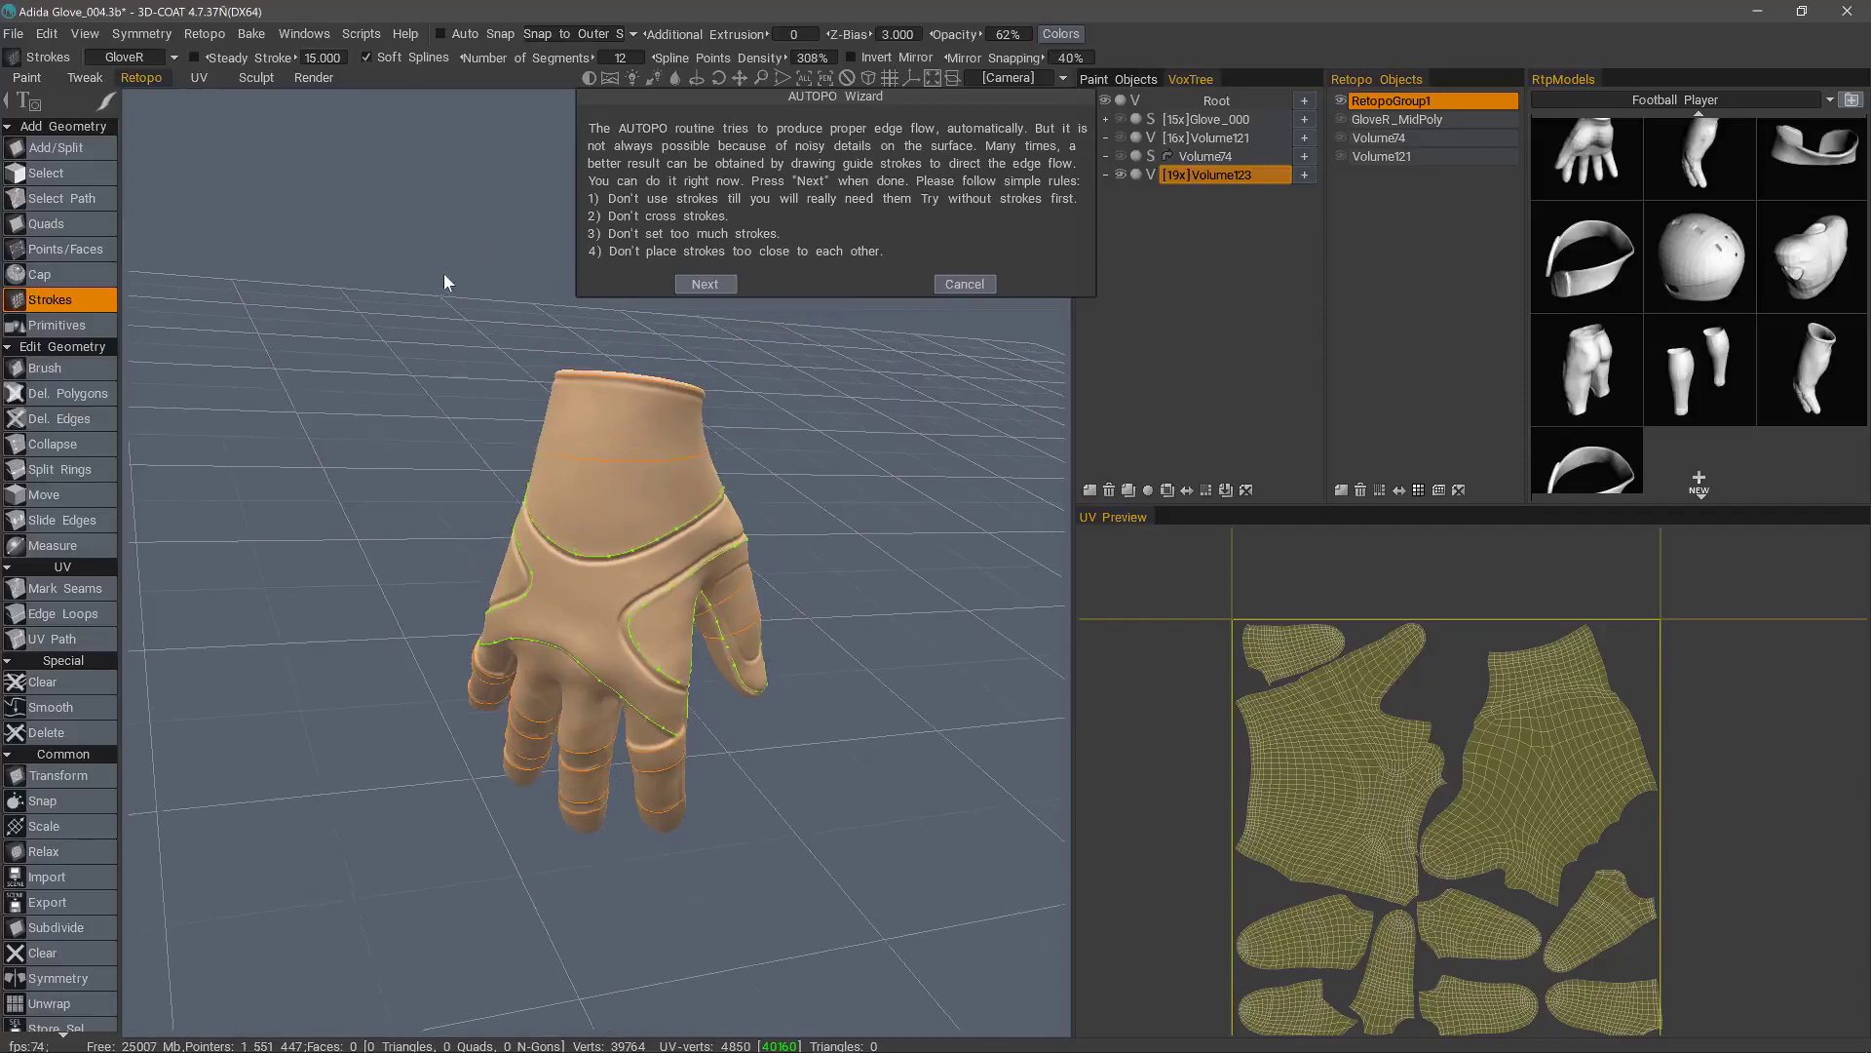
Step: Try the rectangular drawing mode with a small marquee on the cuff above the guide stroke
mouse_move(114, 104)
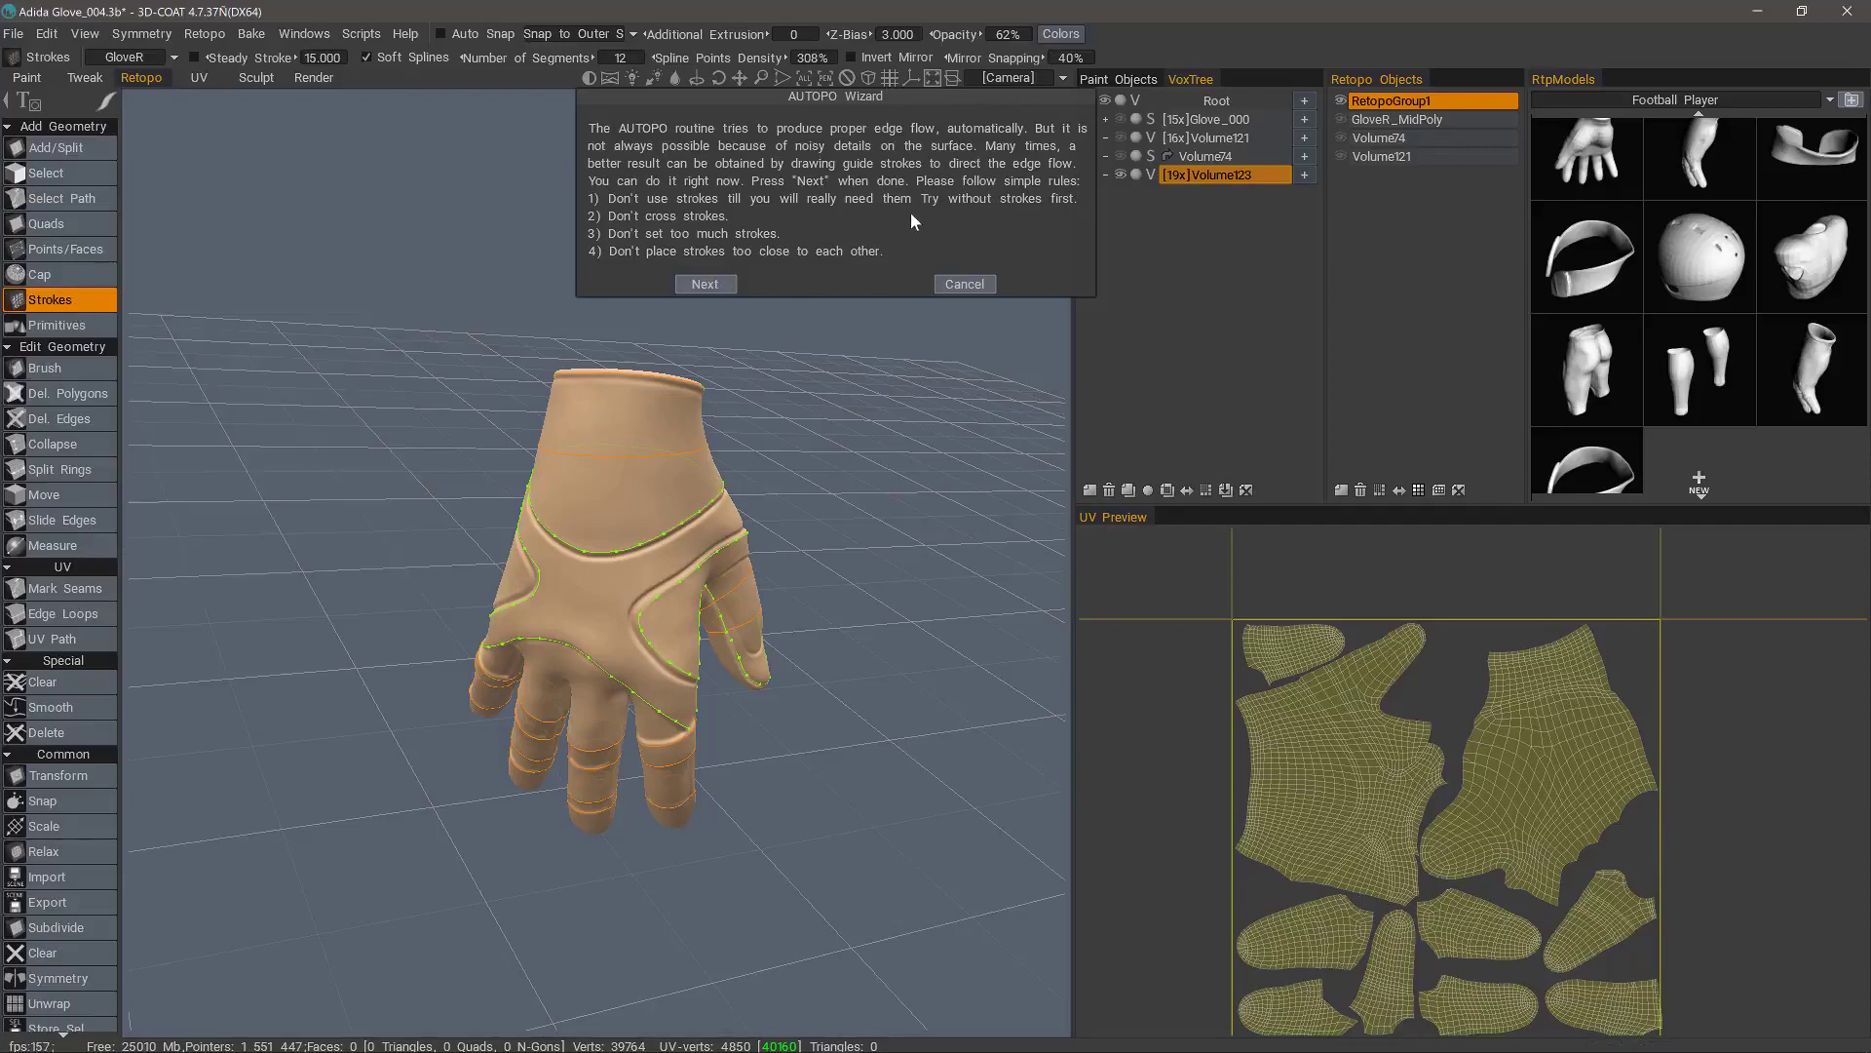
mouse_move(423, 105)
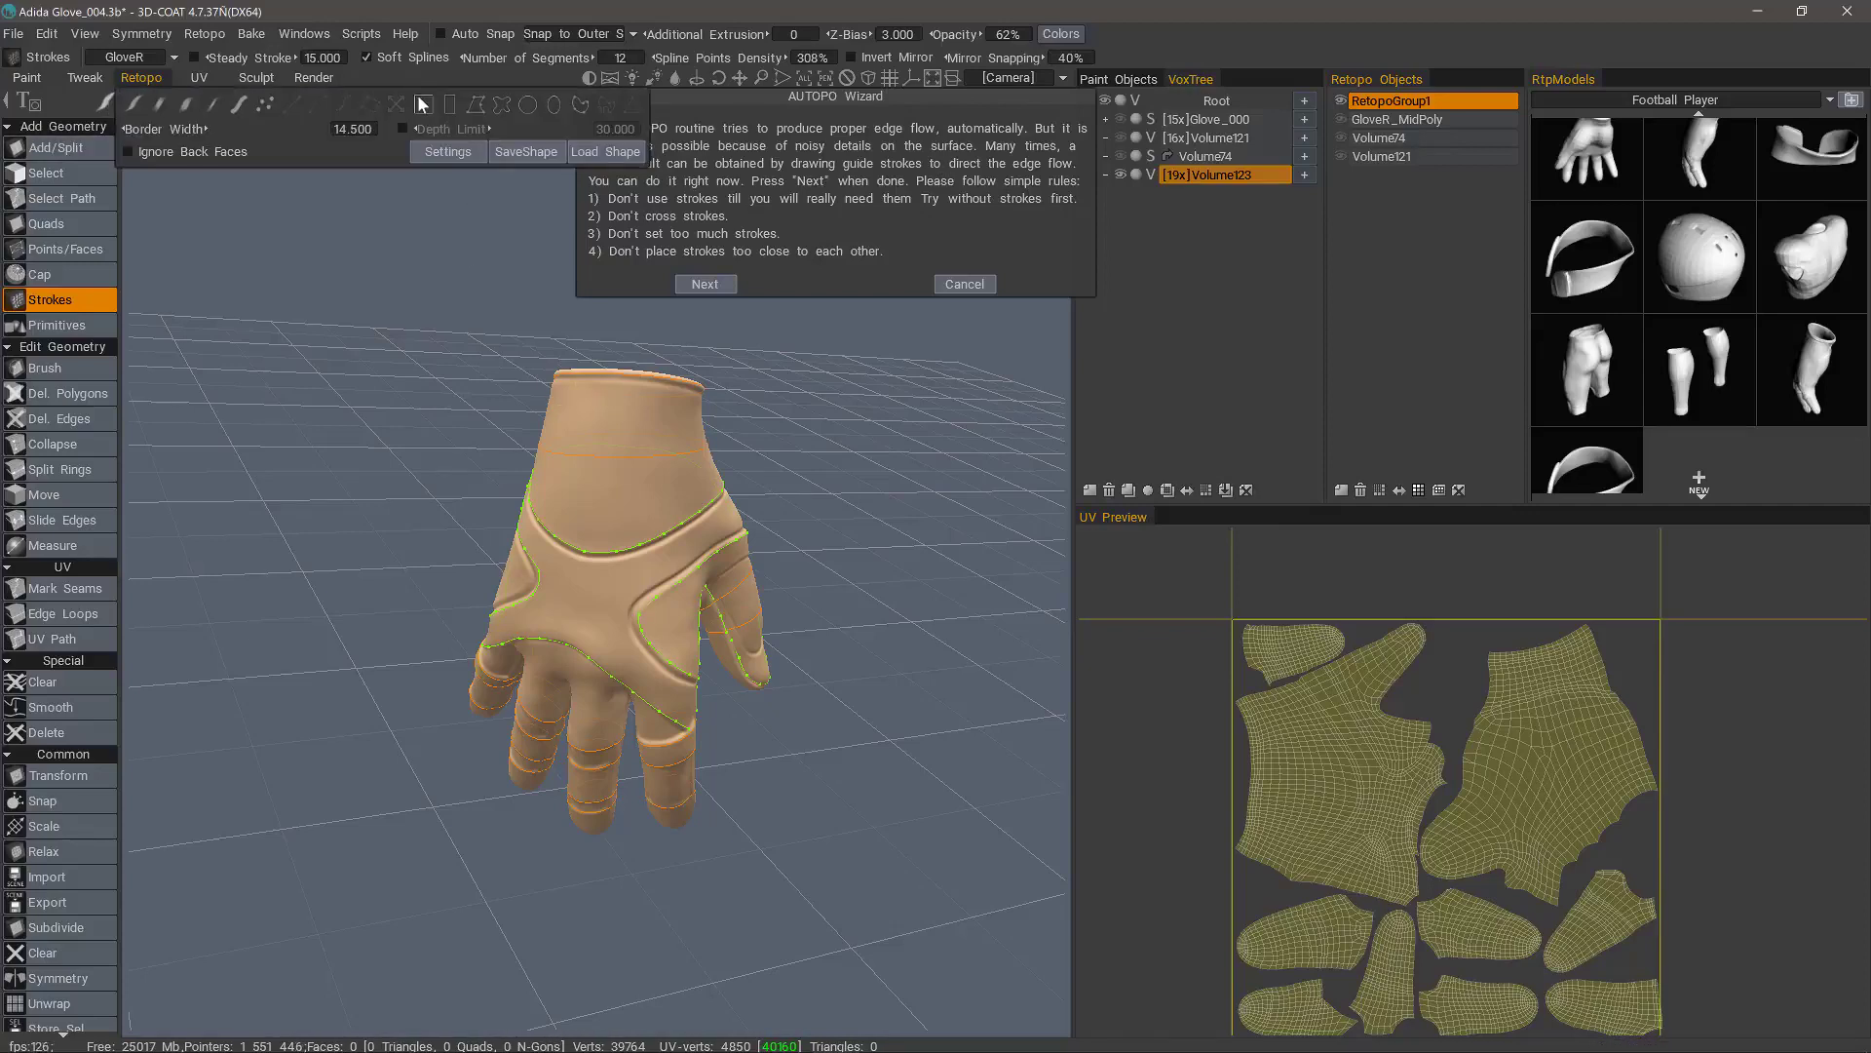
click(423, 105)
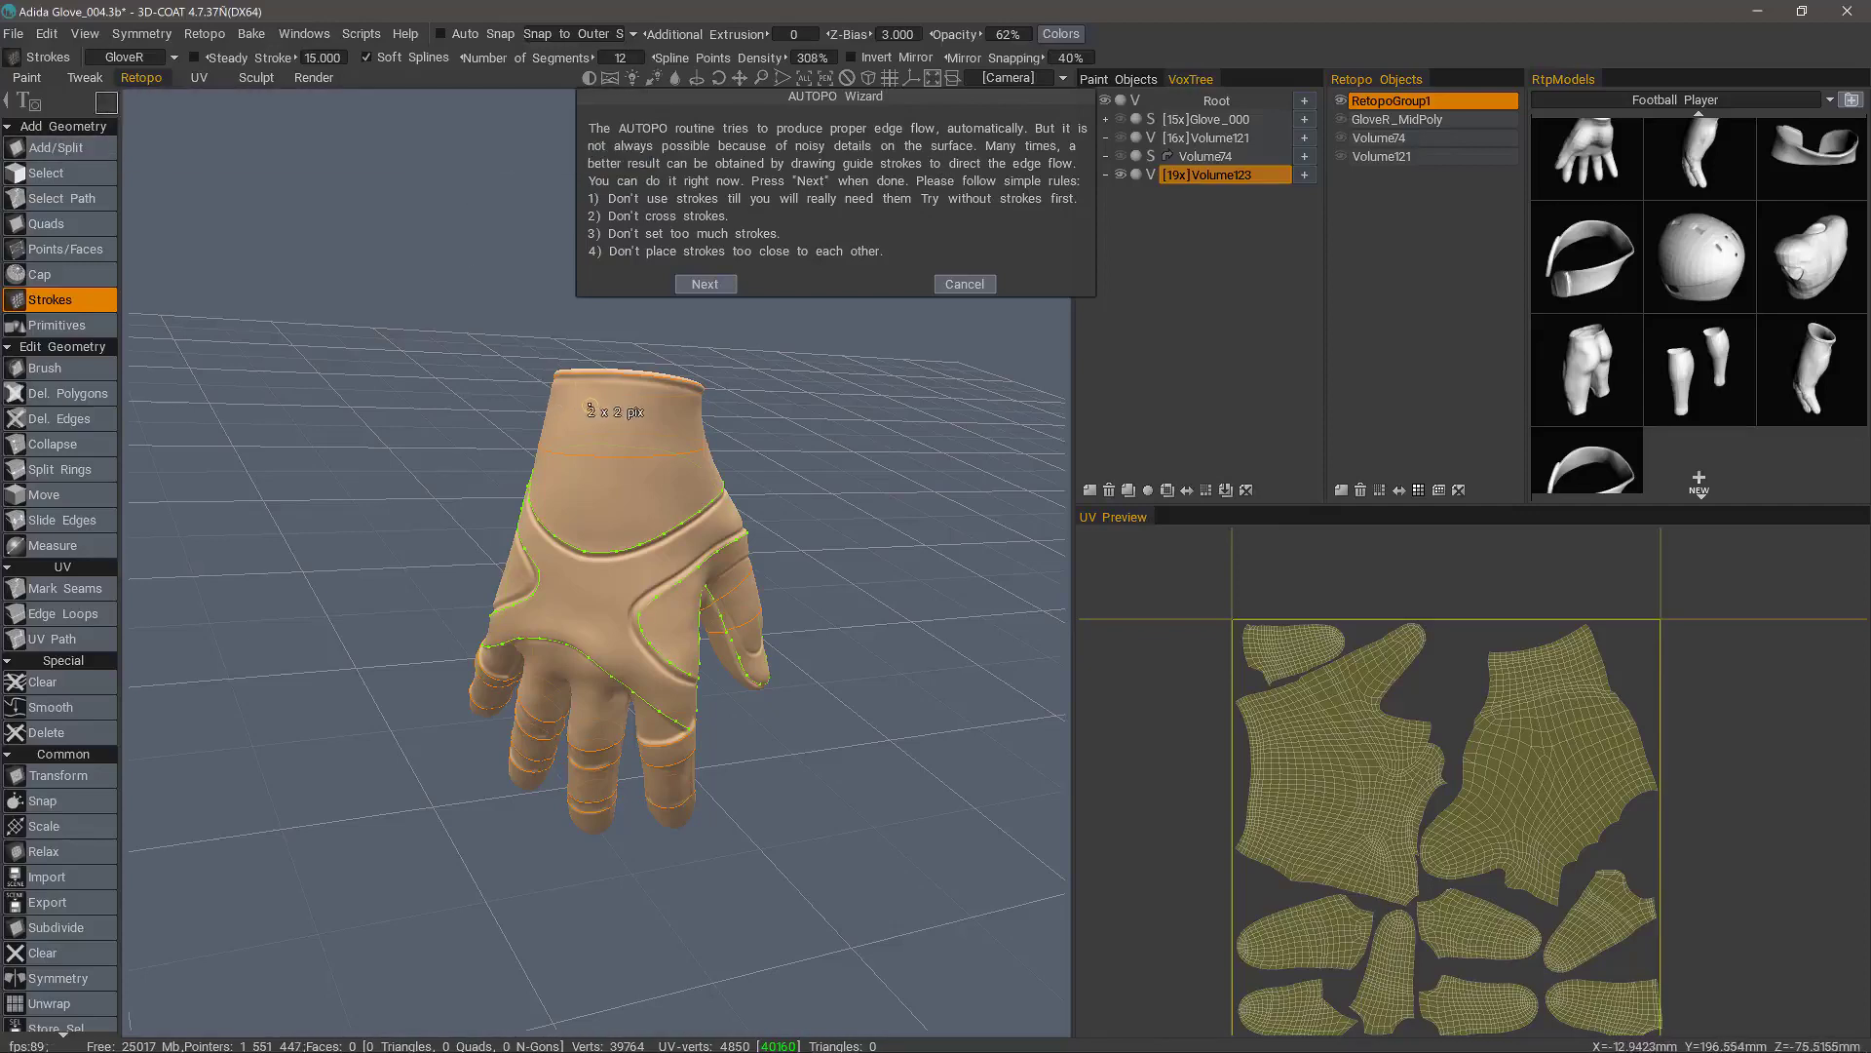
drag(589, 405, 622, 442)
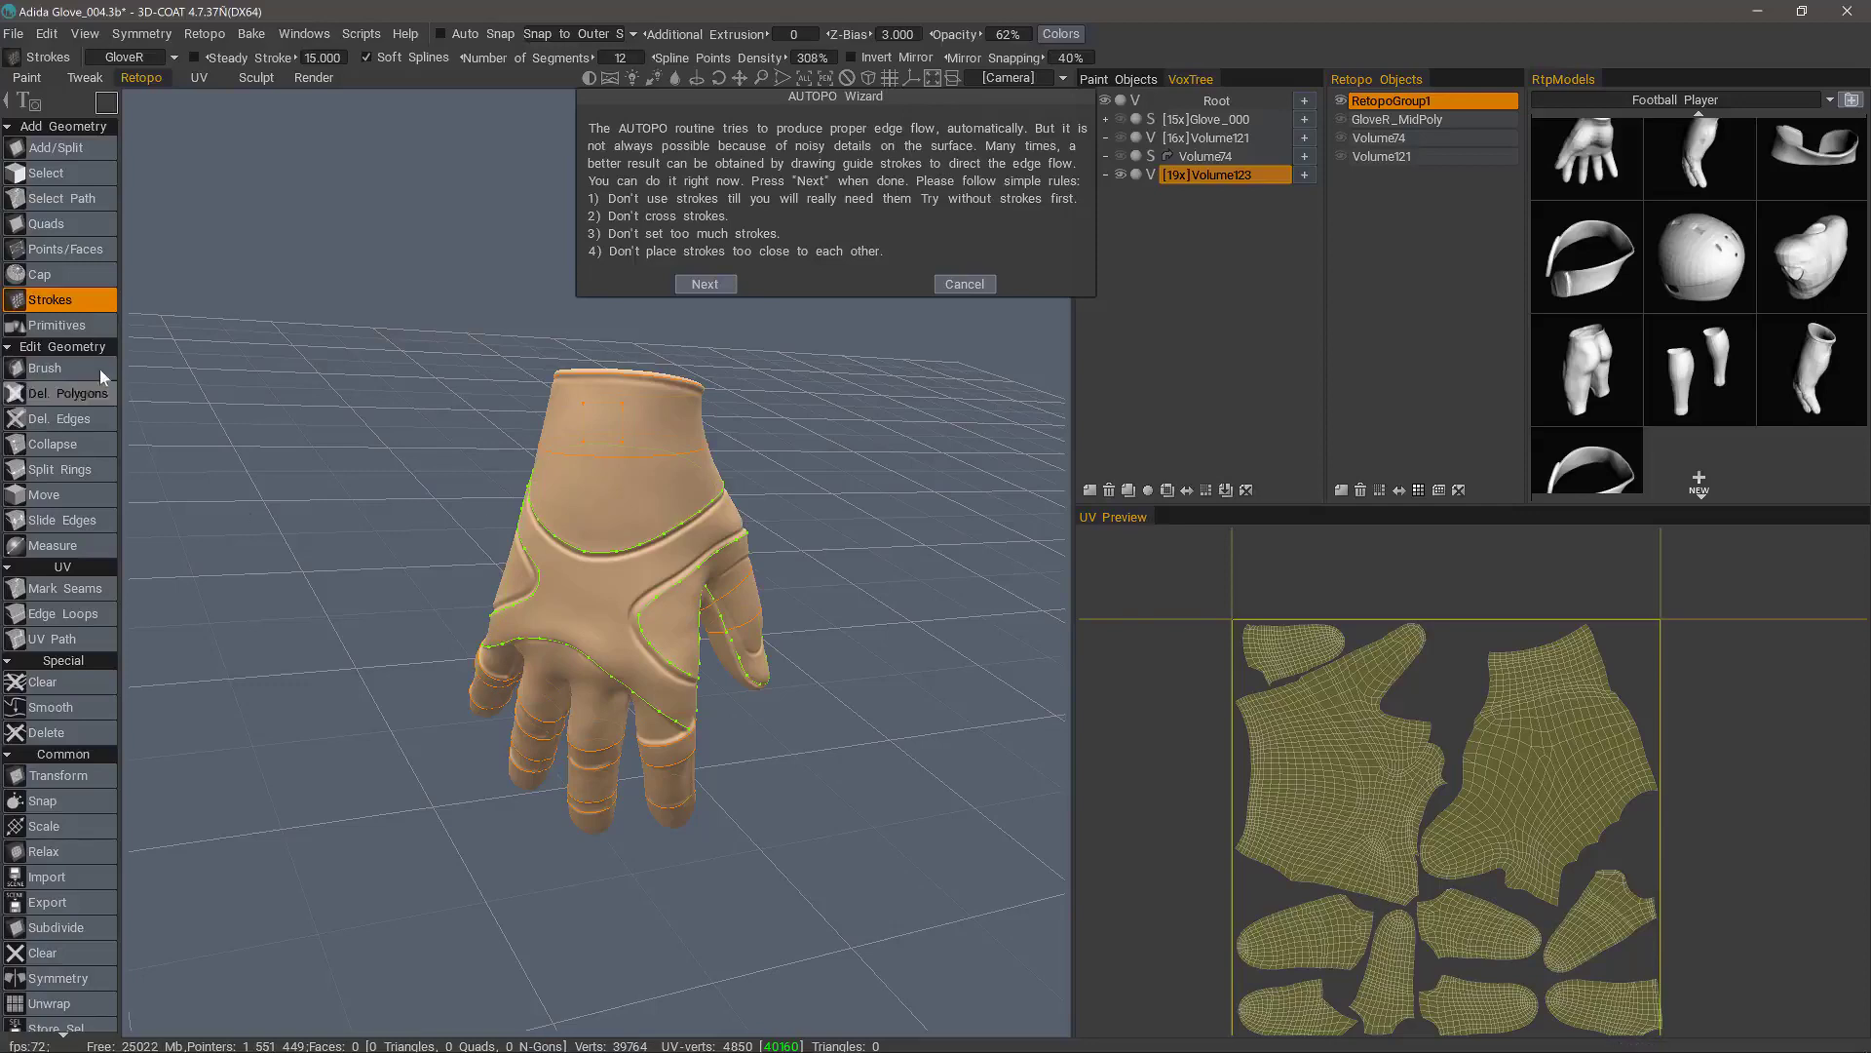
alt+drag(477, 403, 452, 465)
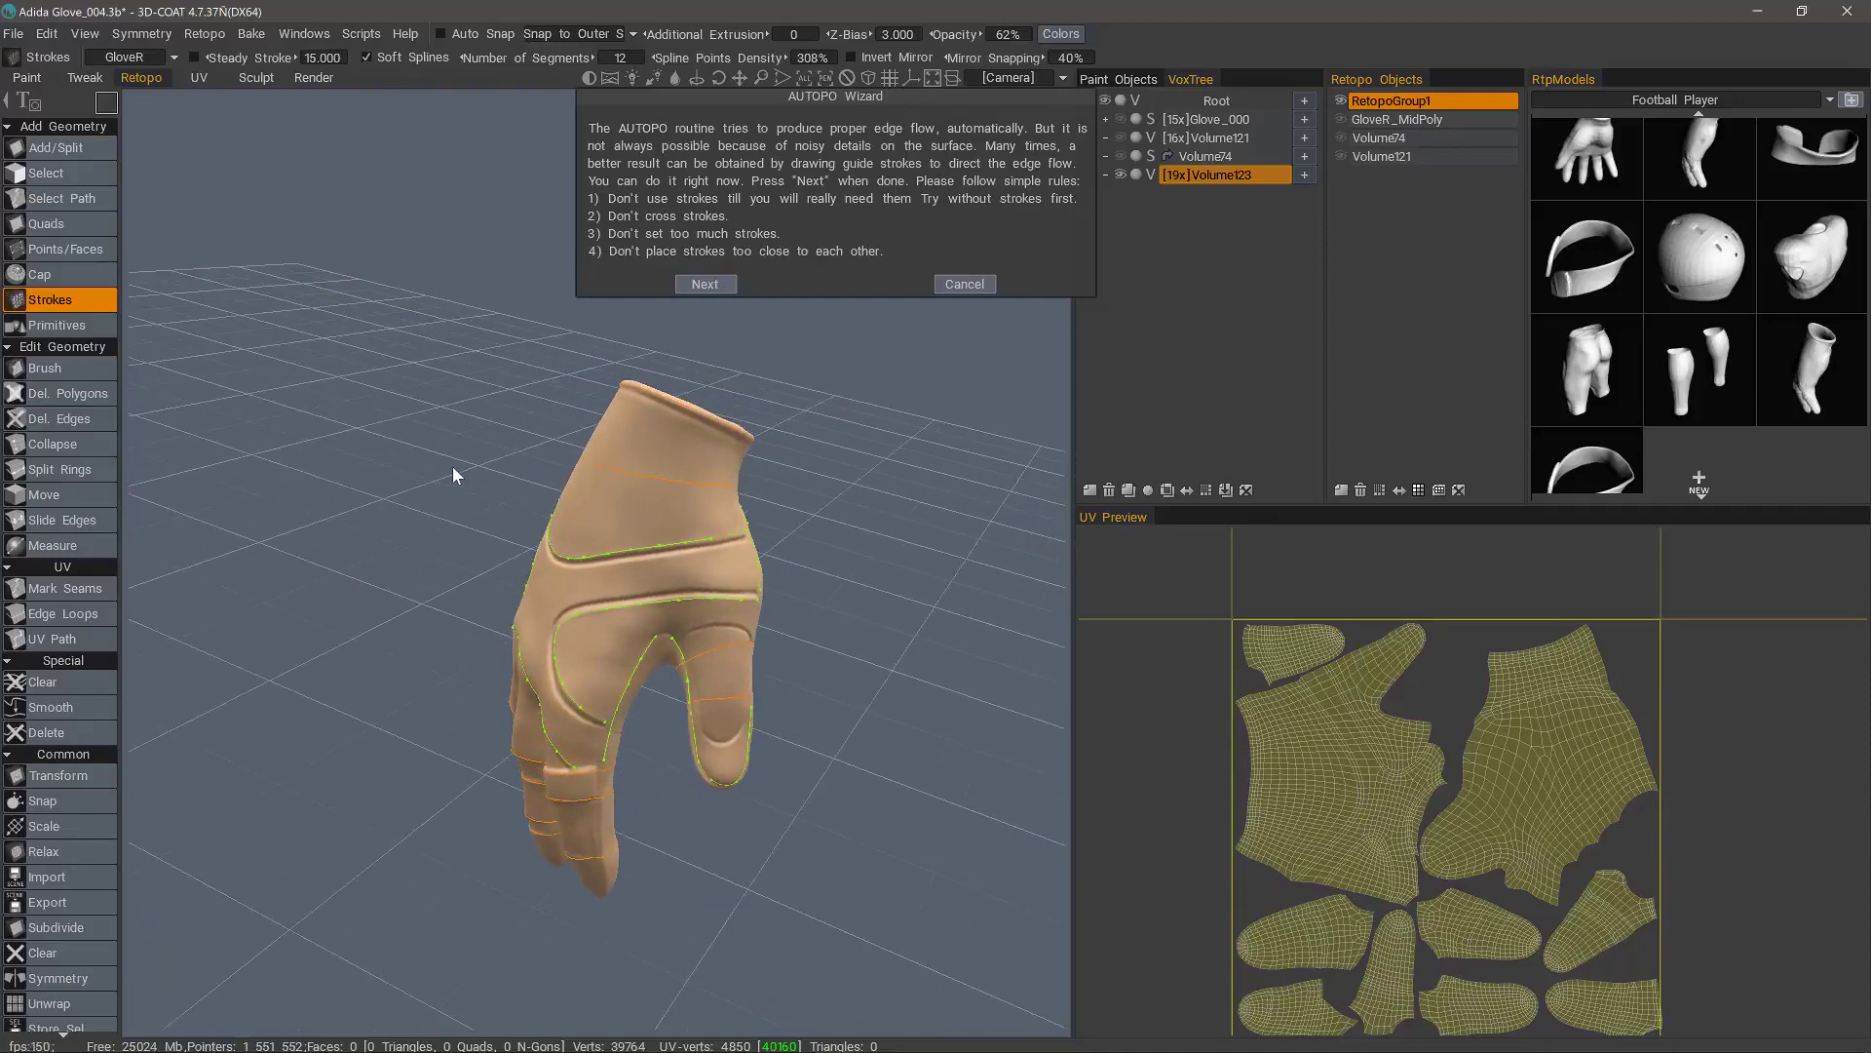
Step: Run the auto-retopology of Volume123 with the added cuff guide, and examine the resulting mesh between the fingers
click(705, 284)
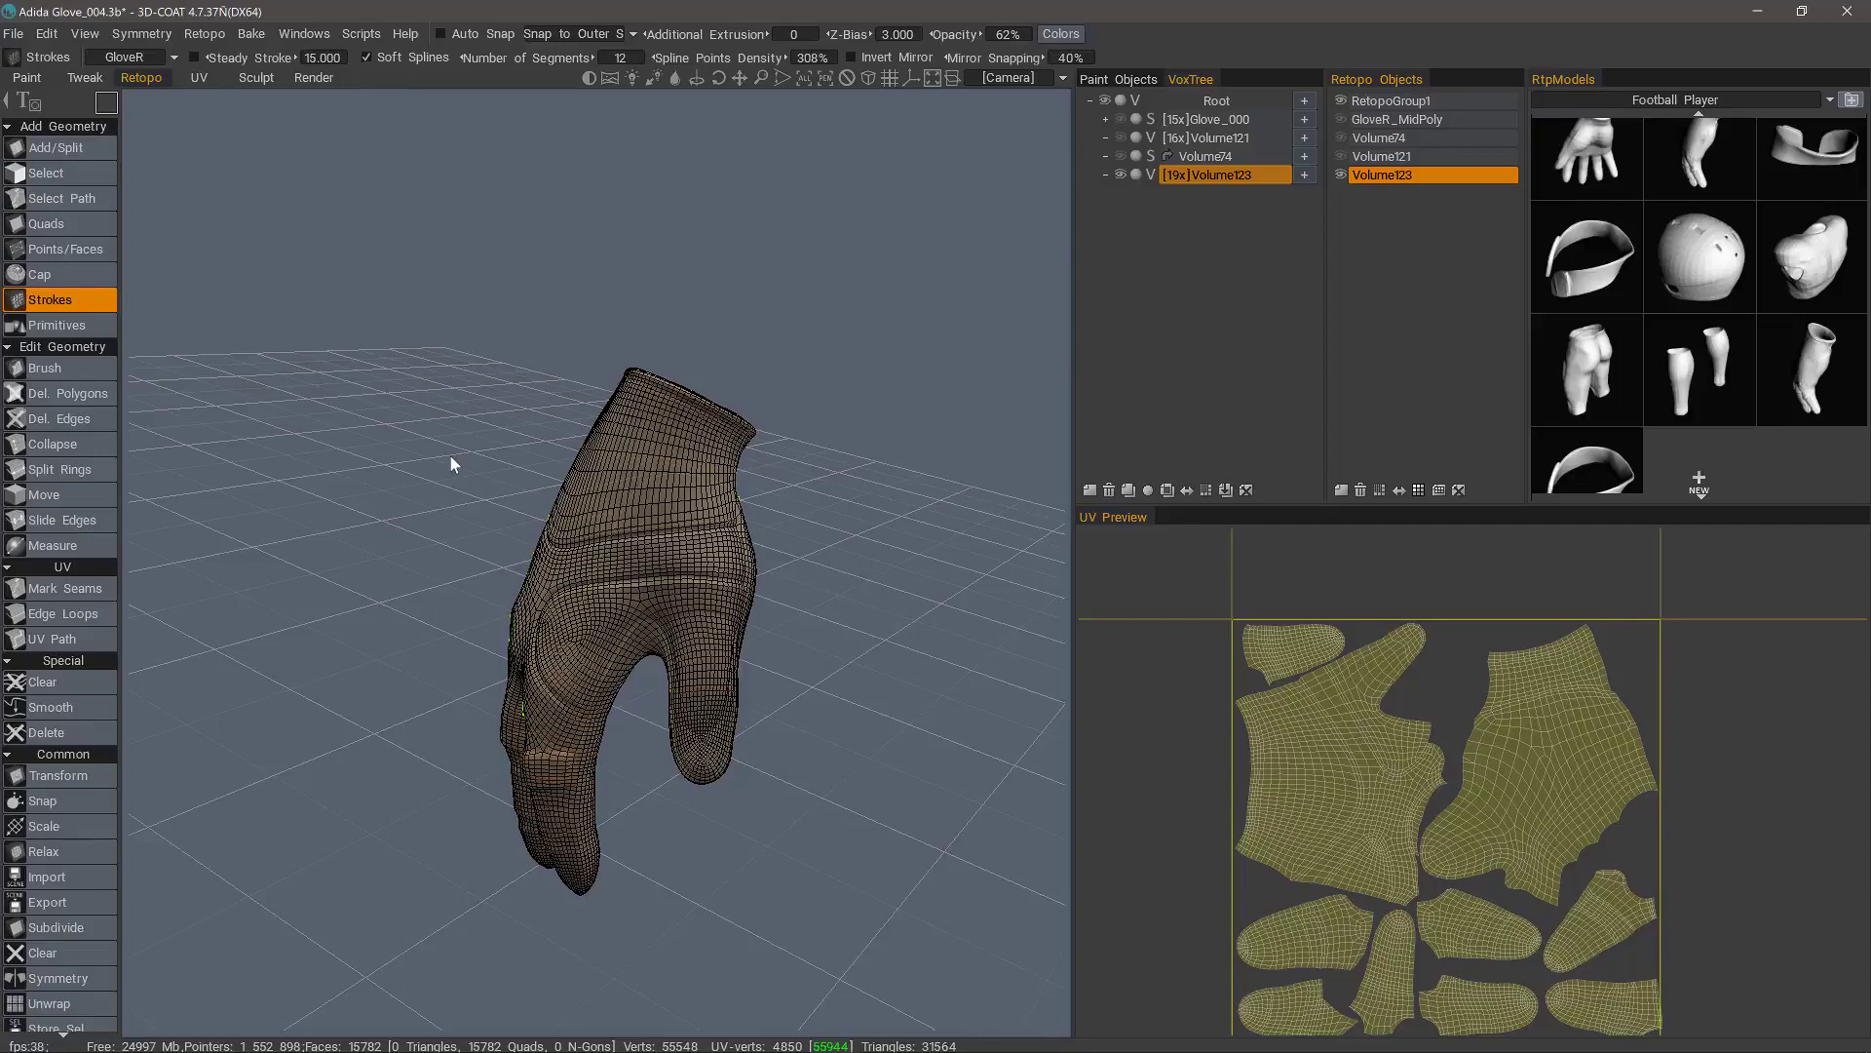
drag(450, 462, 629, 614)
right_drag(629, 614, 671, 498)
drag(671, 497, 749, 483)
right_drag(749, 482, 802, 434)
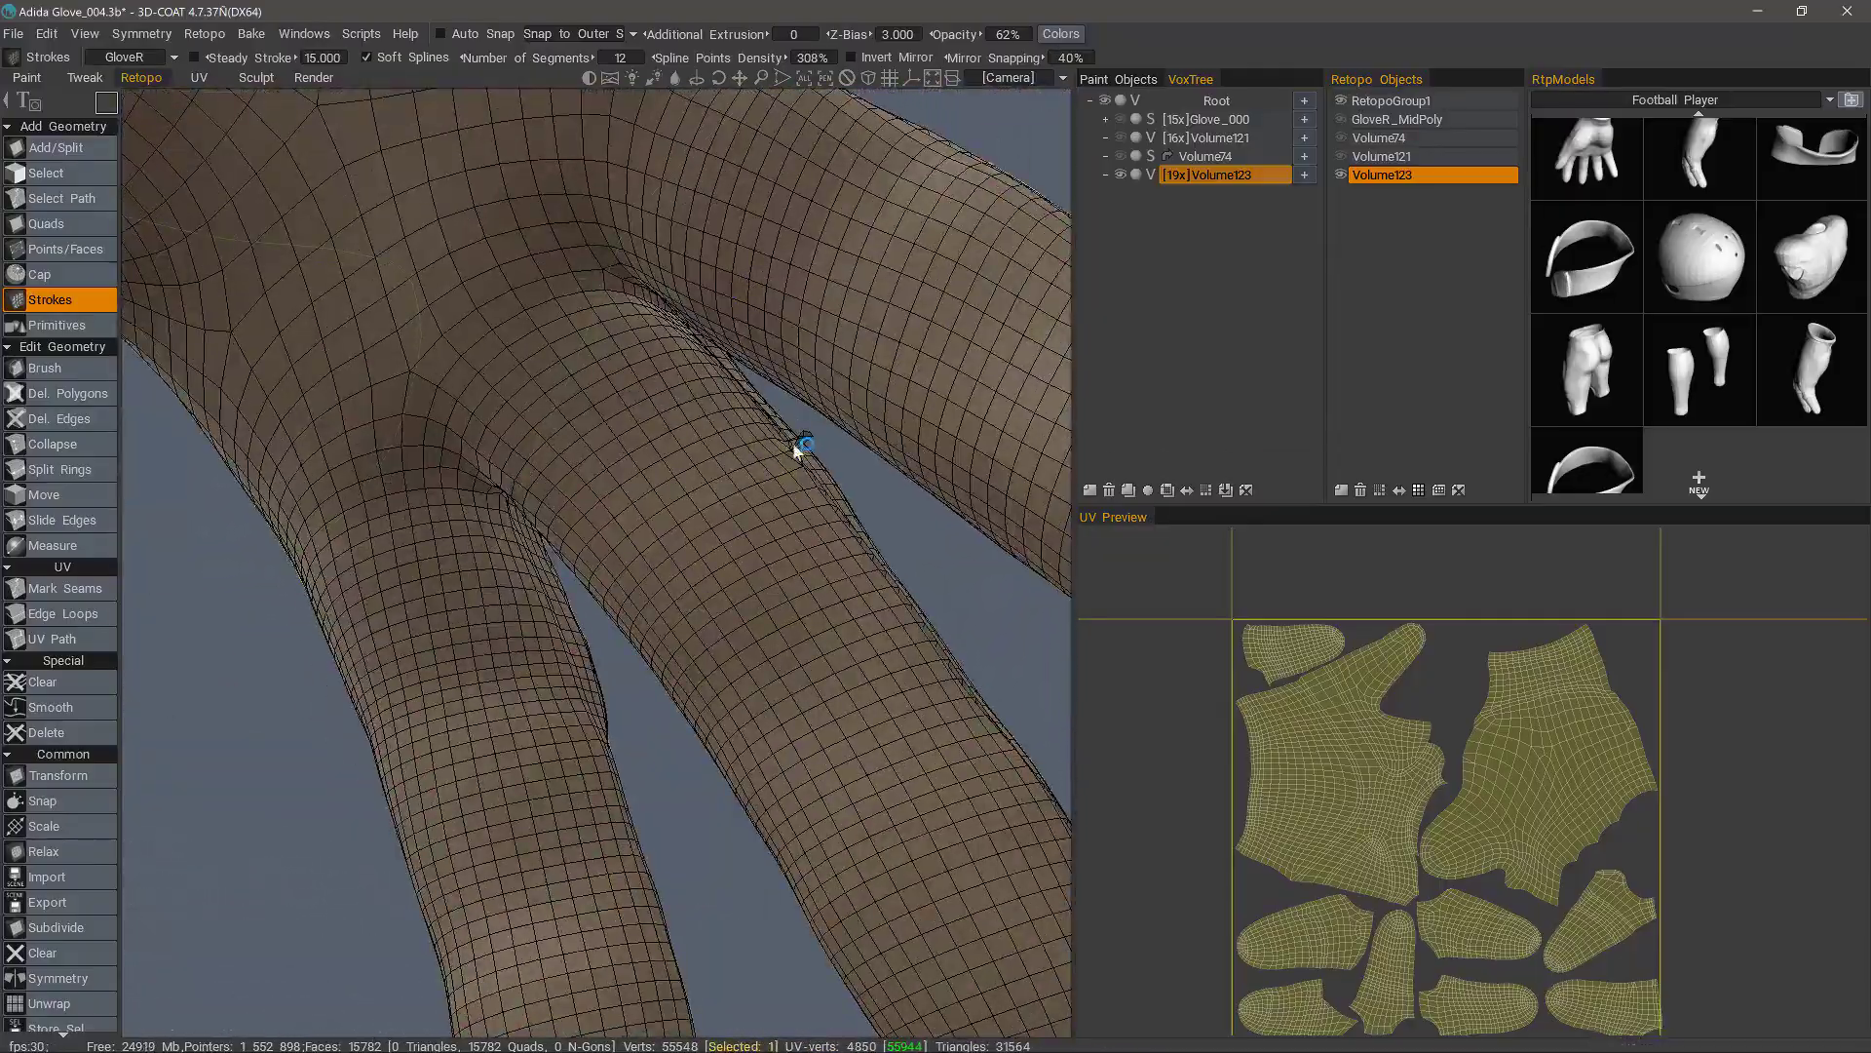
mouse_move(798, 434)
mouse_down()
mouse_move(771, 443)
mouse_move(827, 419)
mouse_move(785, 429)
mouse_up()
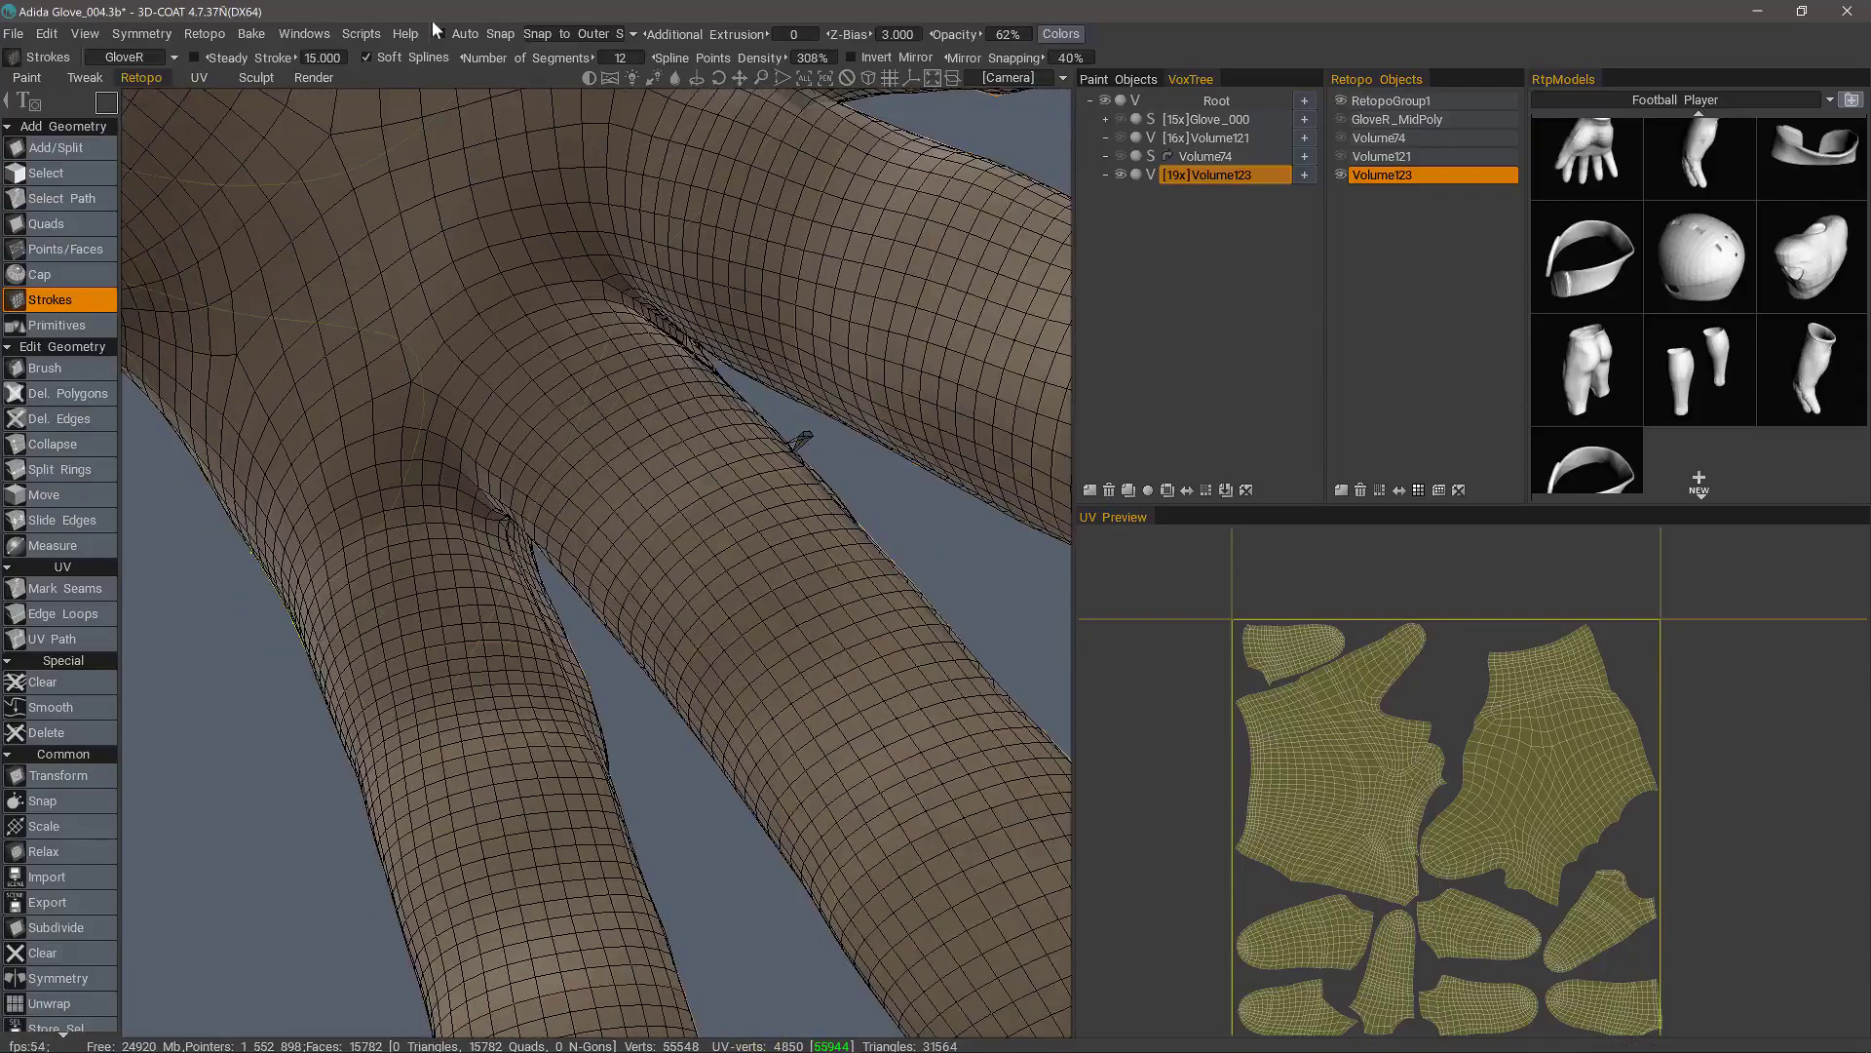
click(439, 33)
click(438, 33)
drag(721, 490, 737, 436)
alt+drag(530, 523, 517, 594)
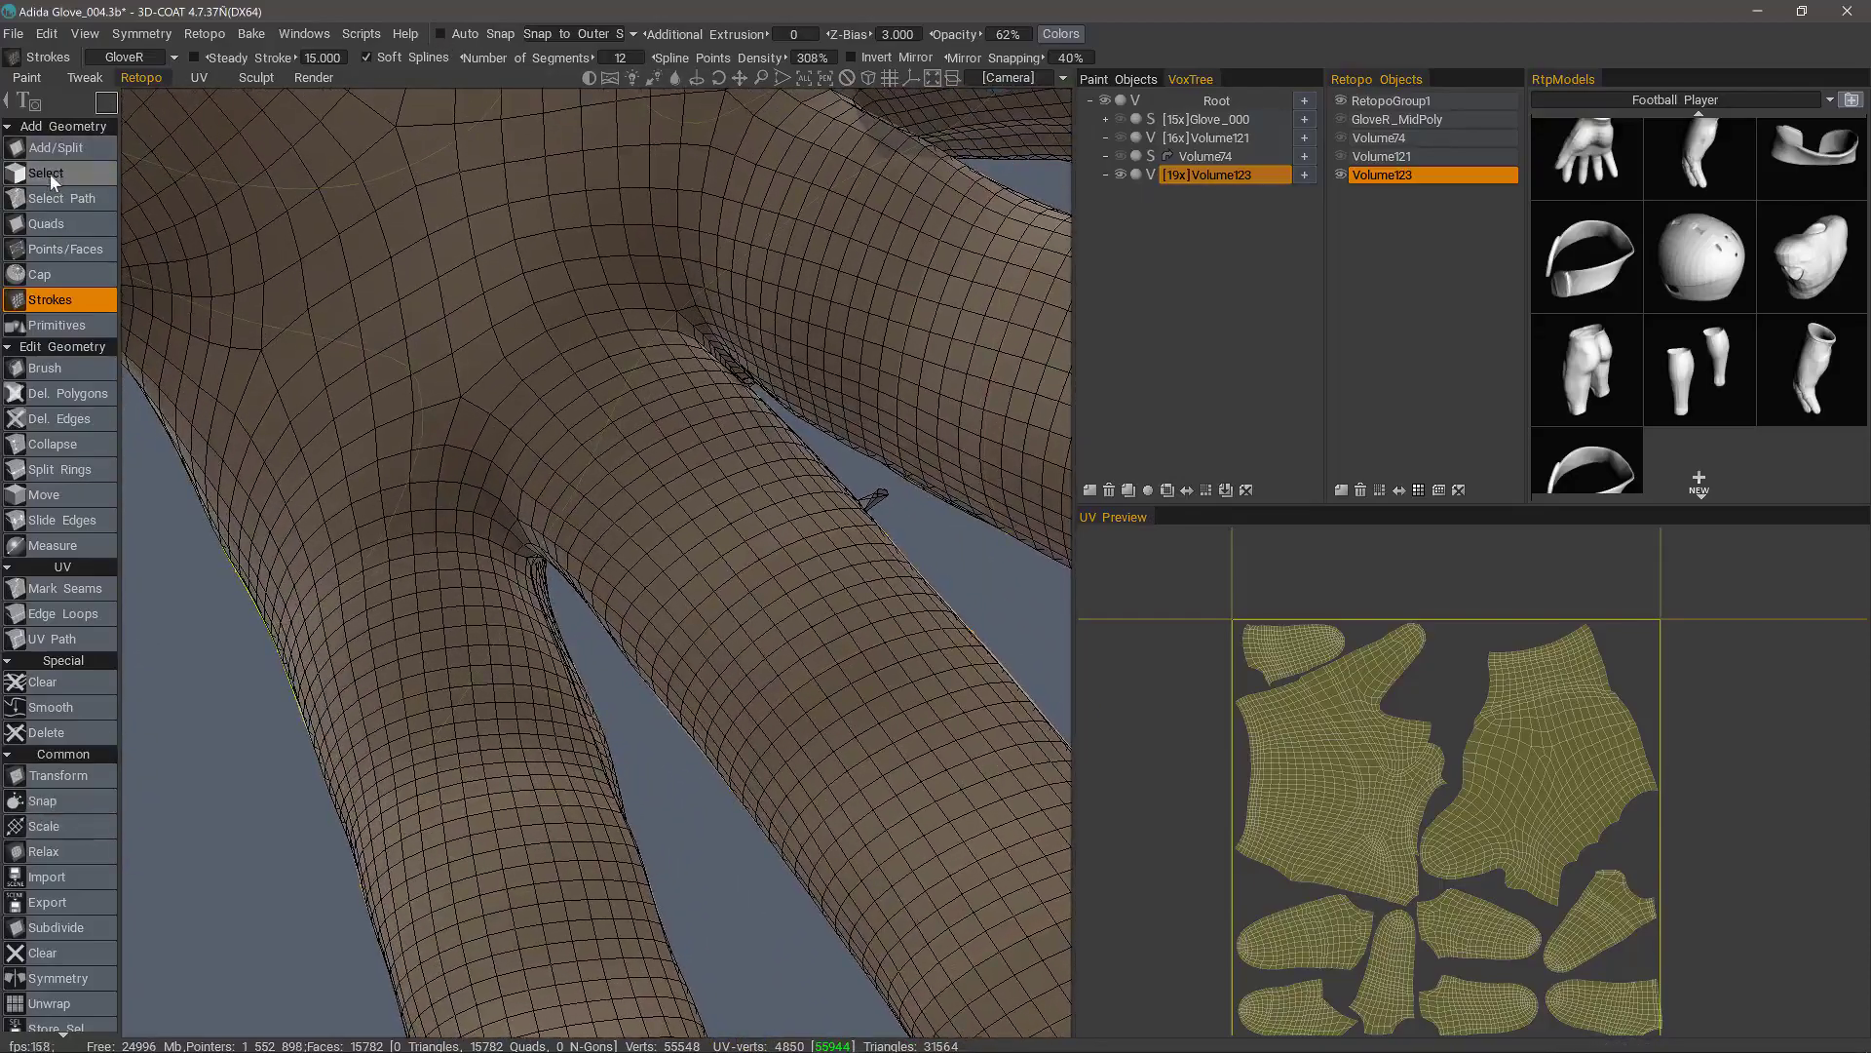
Step: Select the stray vertices sticking out from the side of the finger, relax them repeatedly, and clear the selection
click(49, 173)
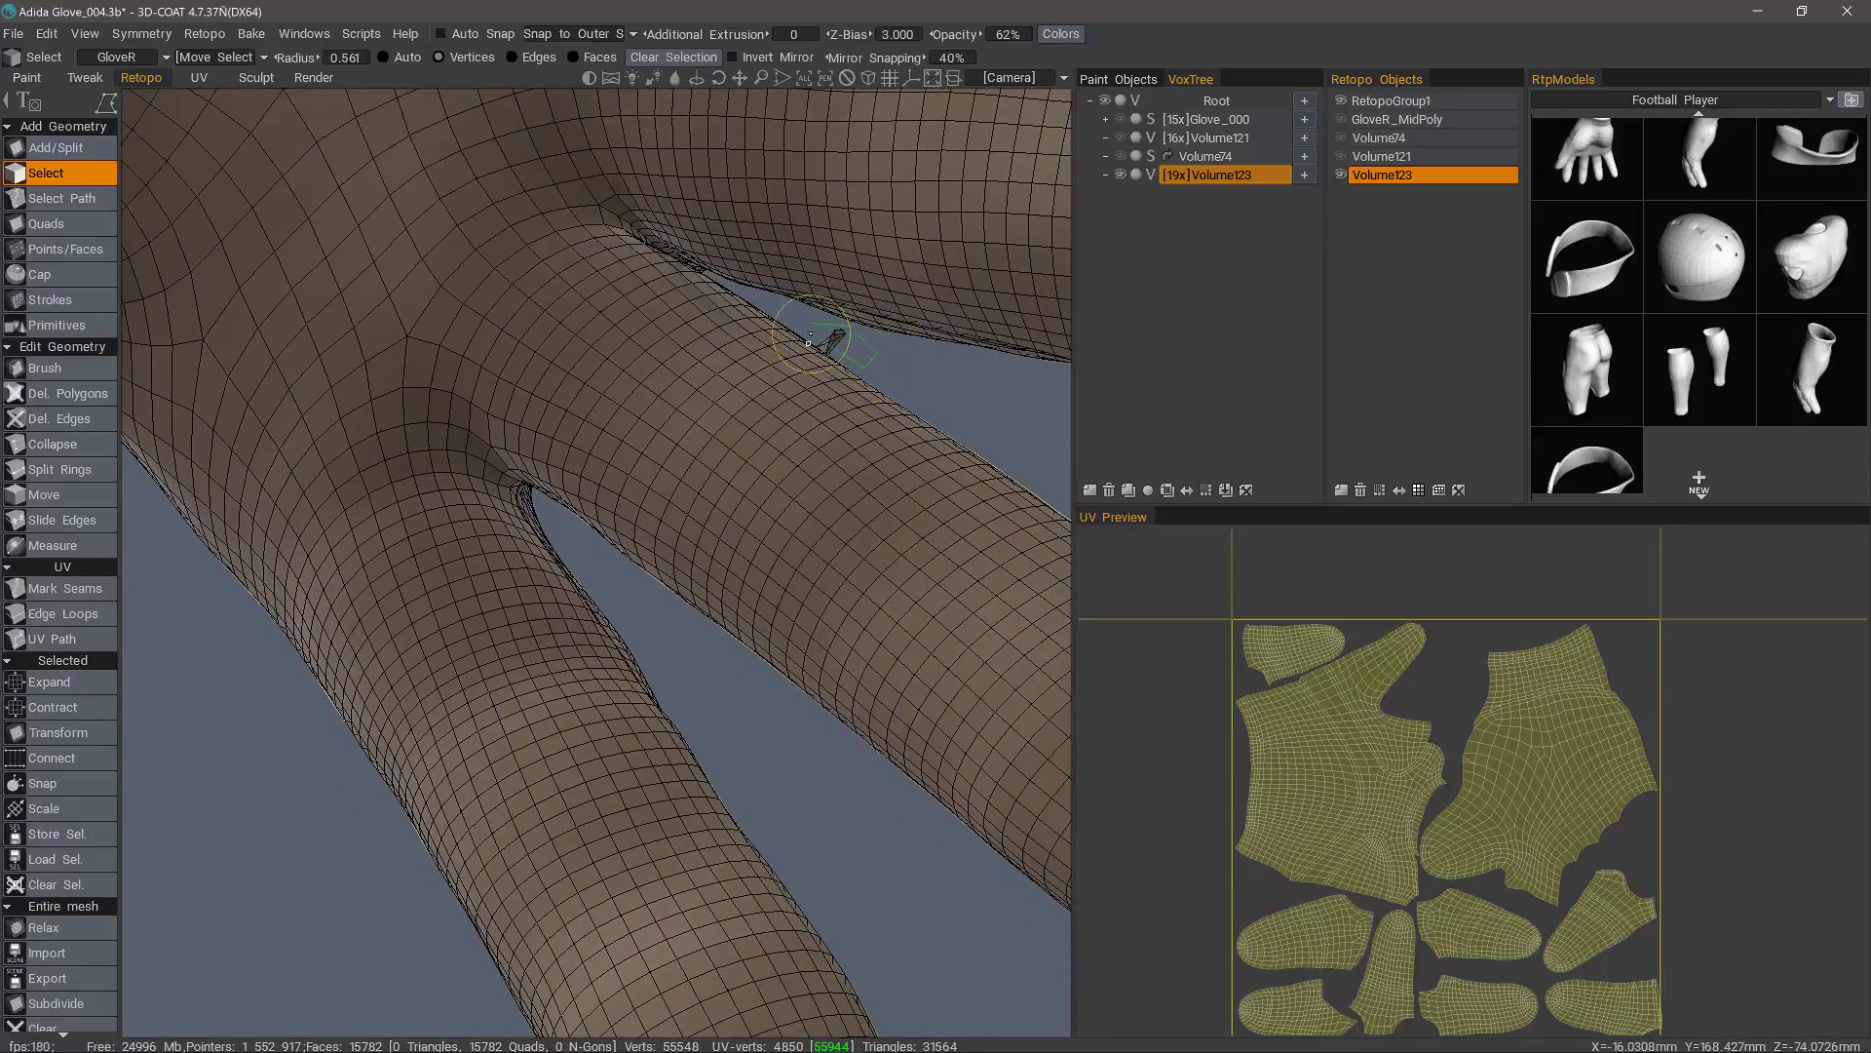
click(827, 334)
alt+drag(722, 292, 136, 846)
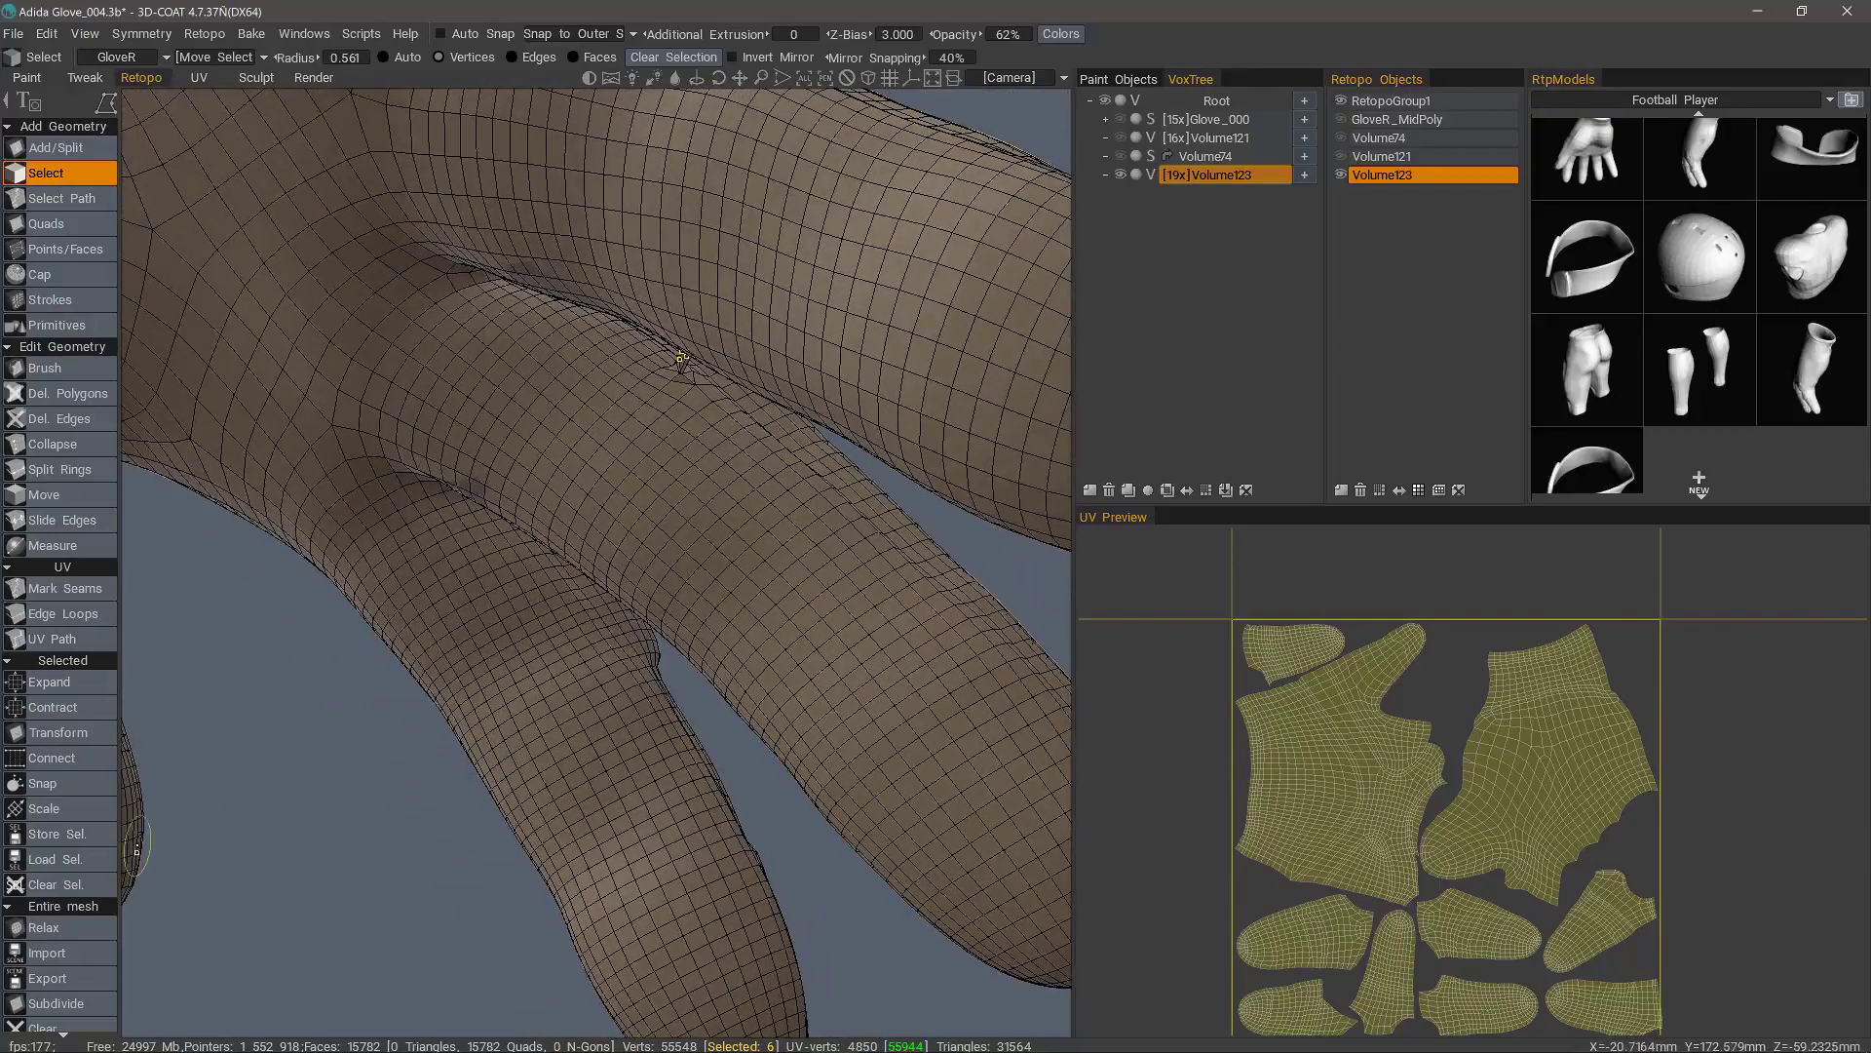
click(77, 929)
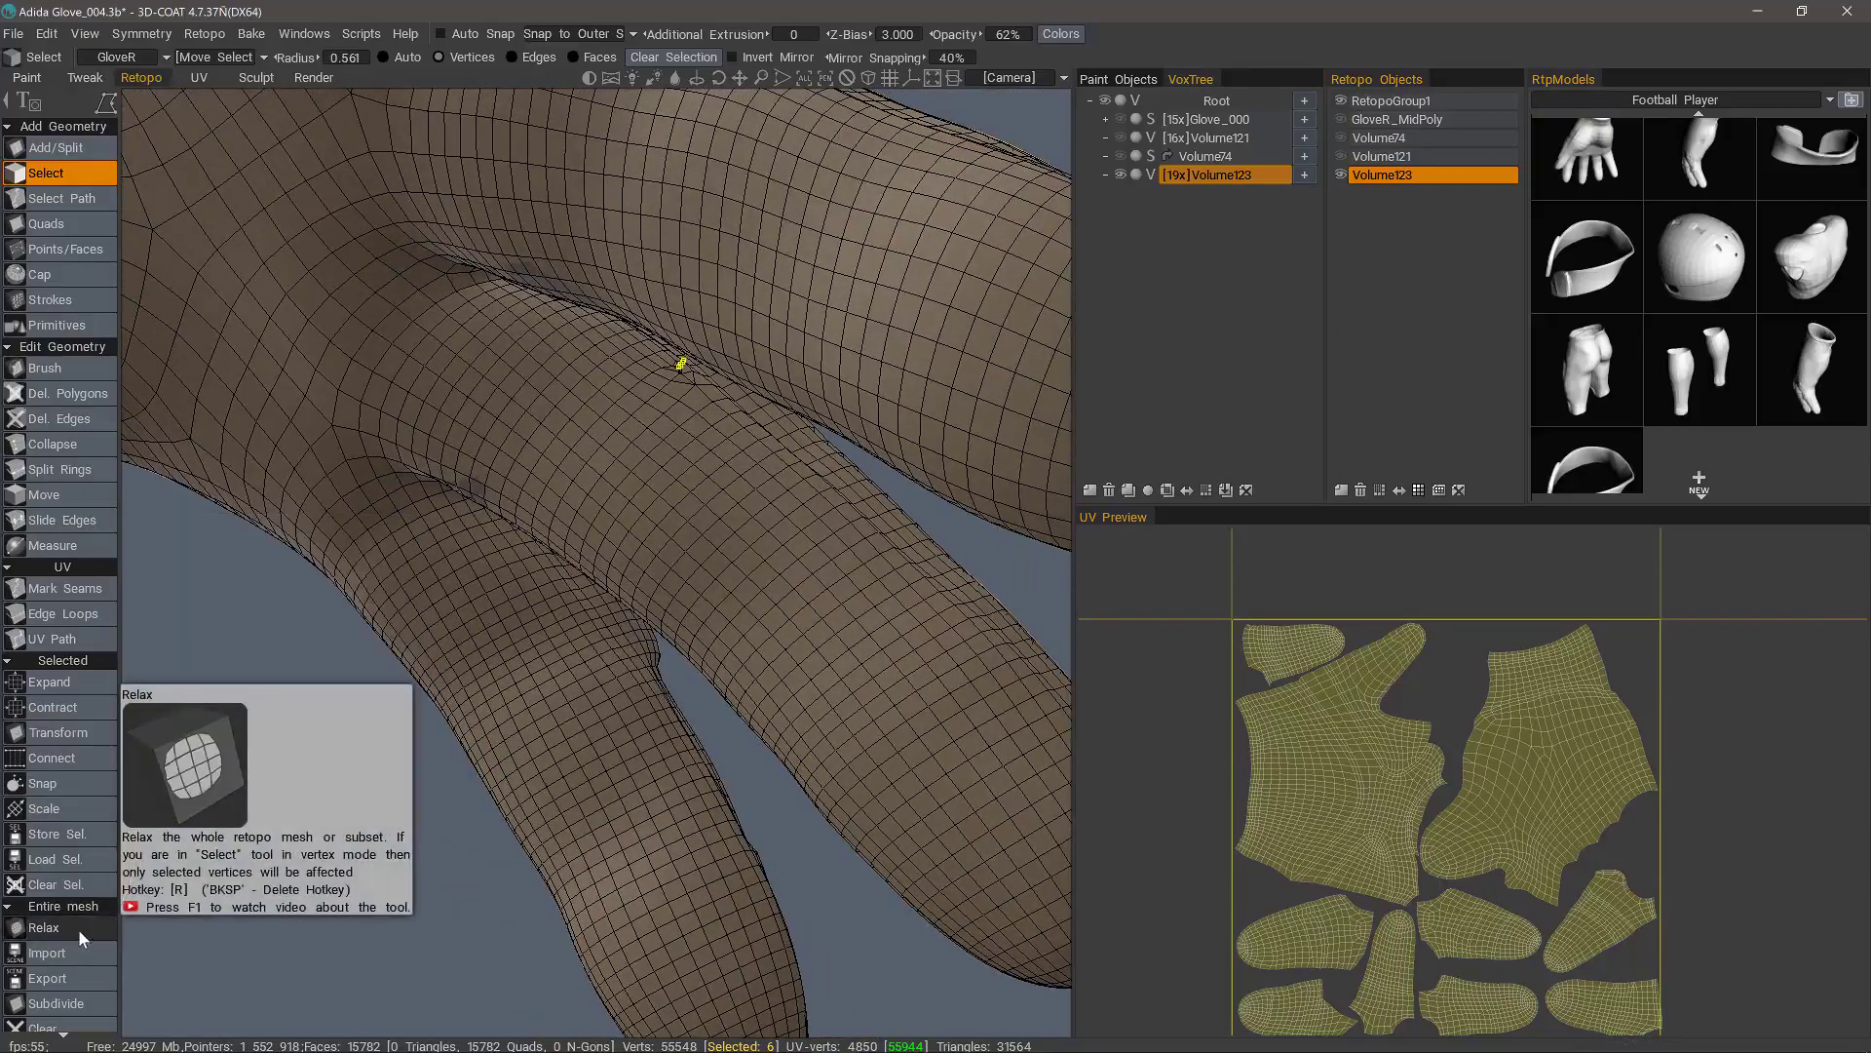
click(79, 929)
click(83, 932)
click(83, 930)
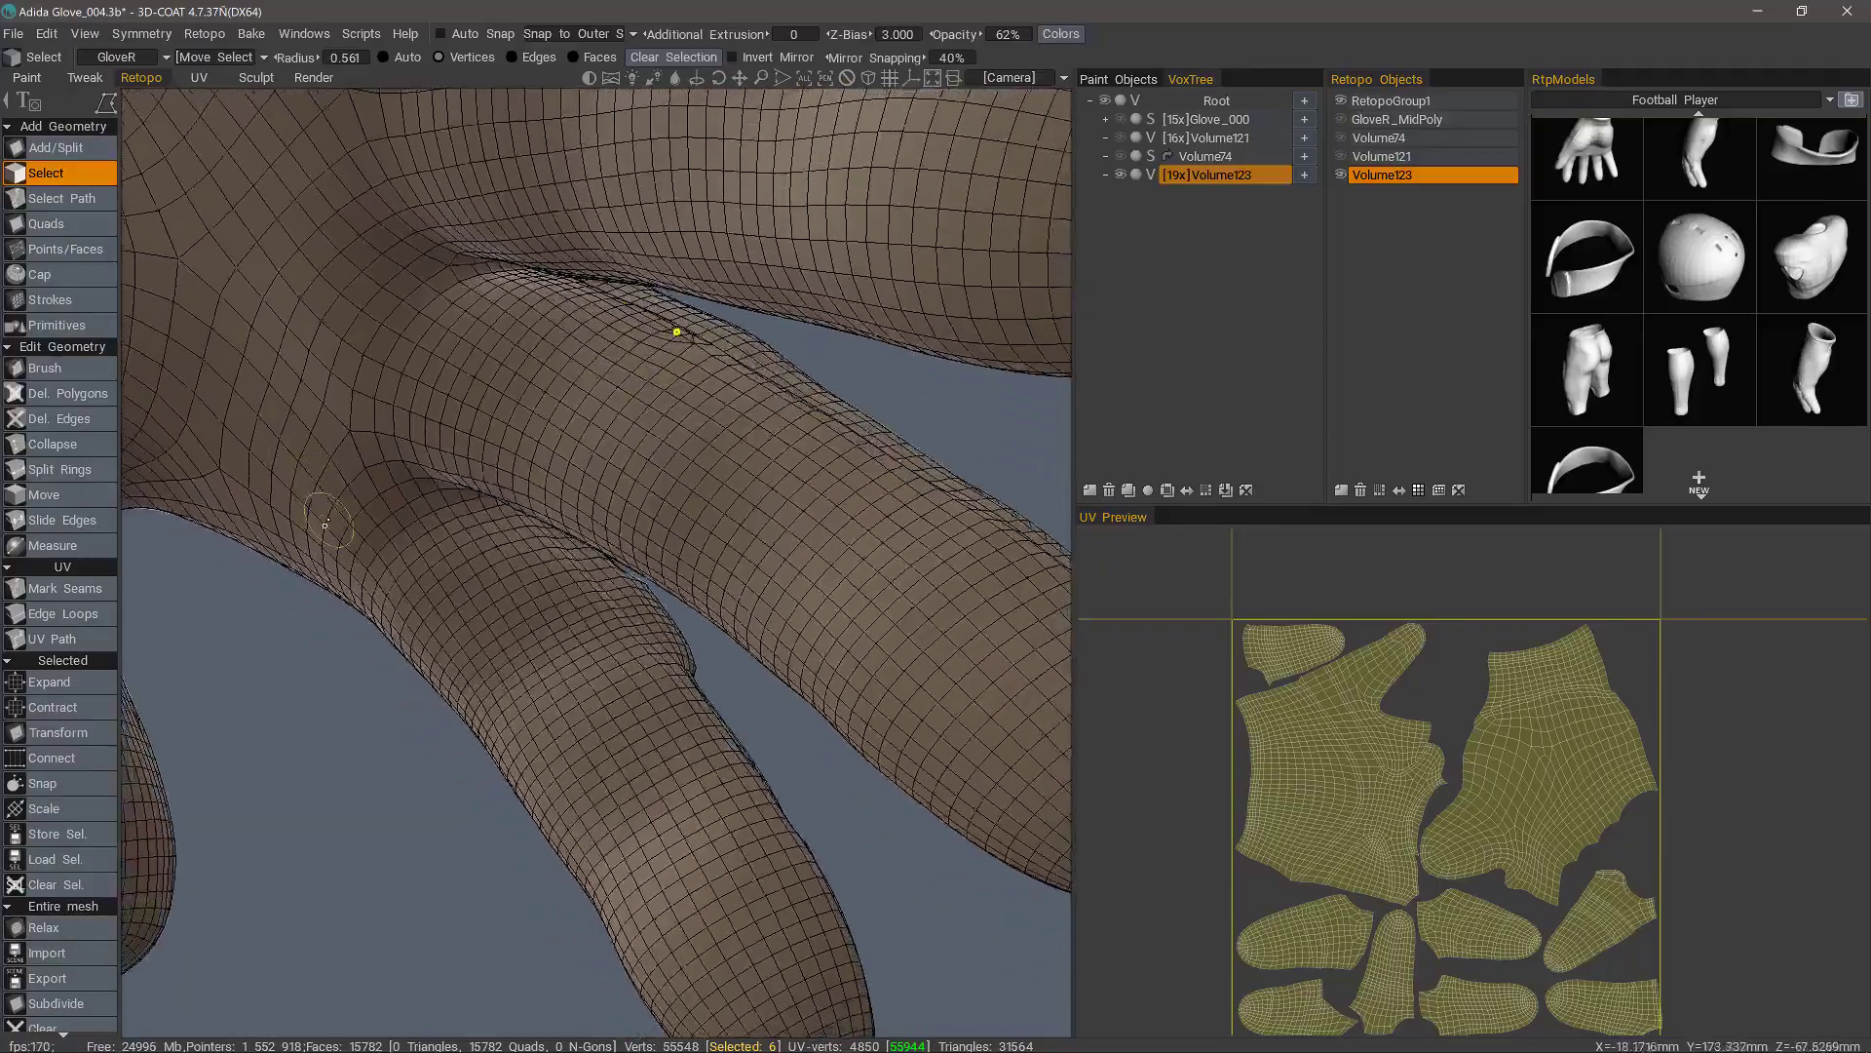
key(Escape)
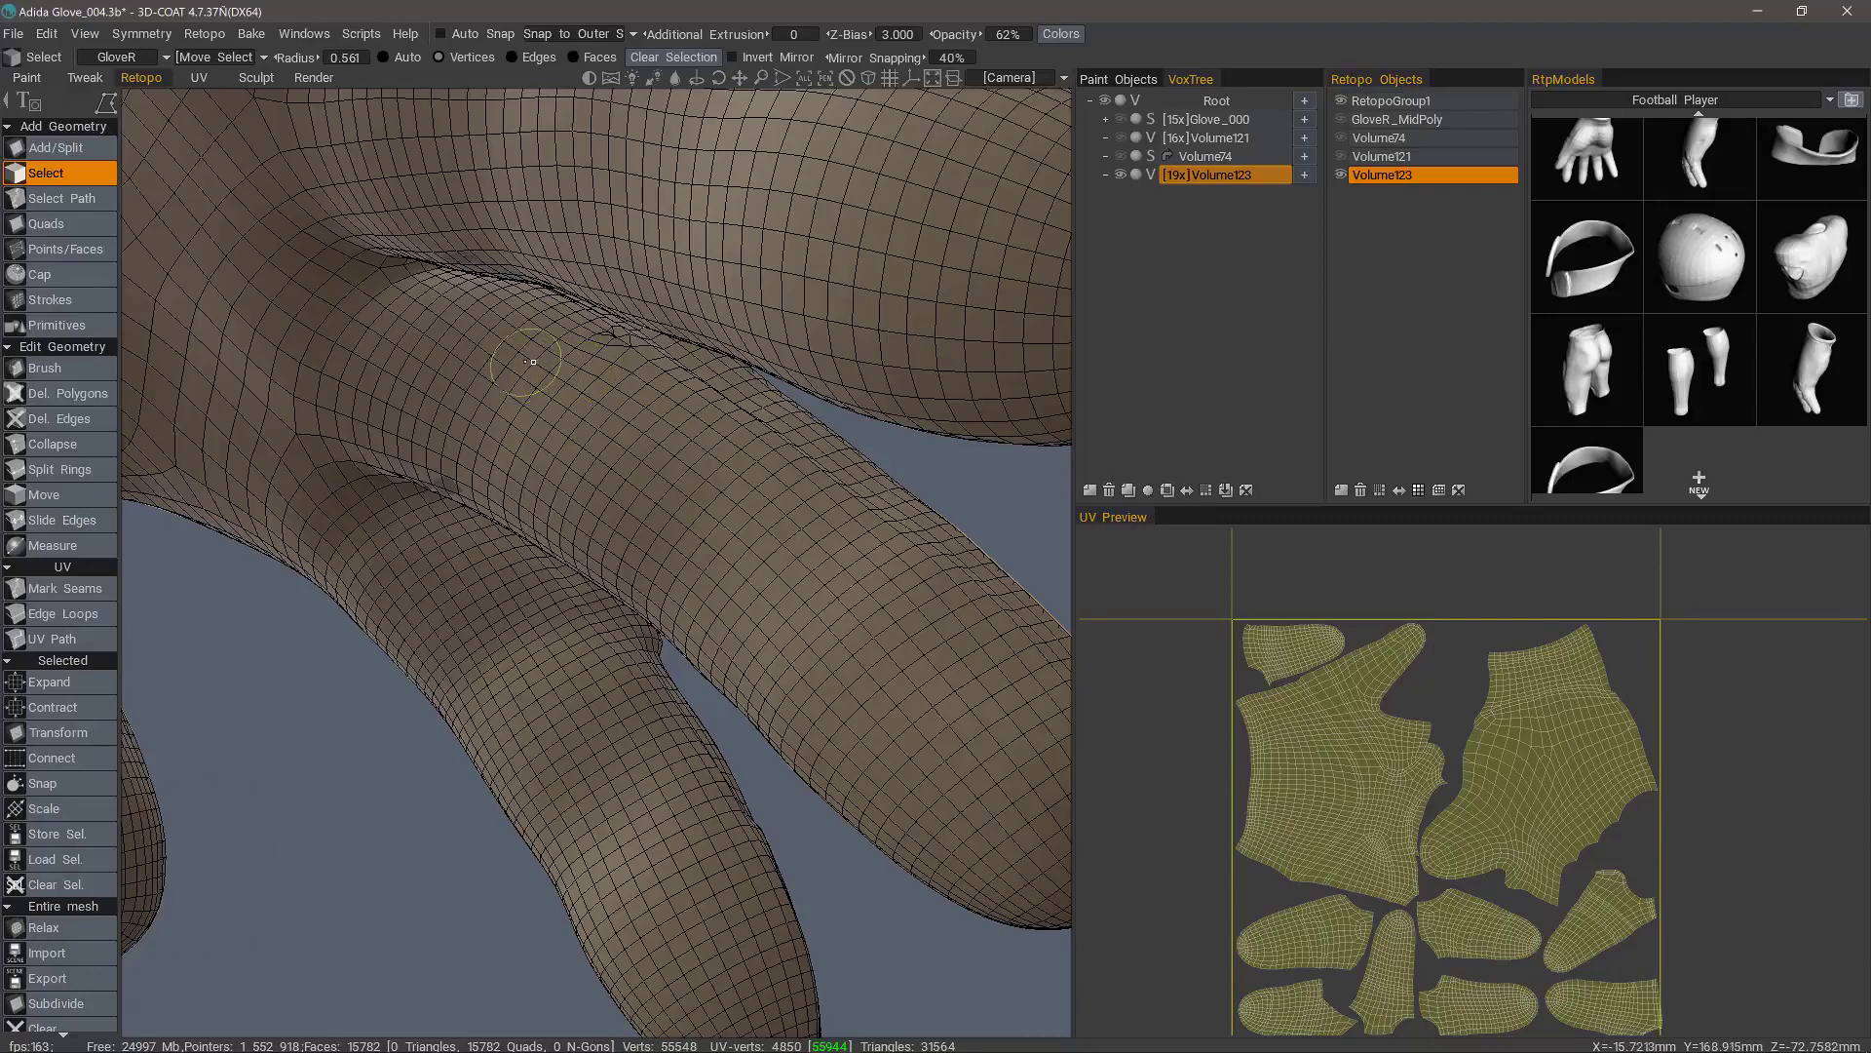
Step: Turn on Auto Snap and work over the remaining uneven vertices on the finger's side with the Brush tool
click(45, 368)
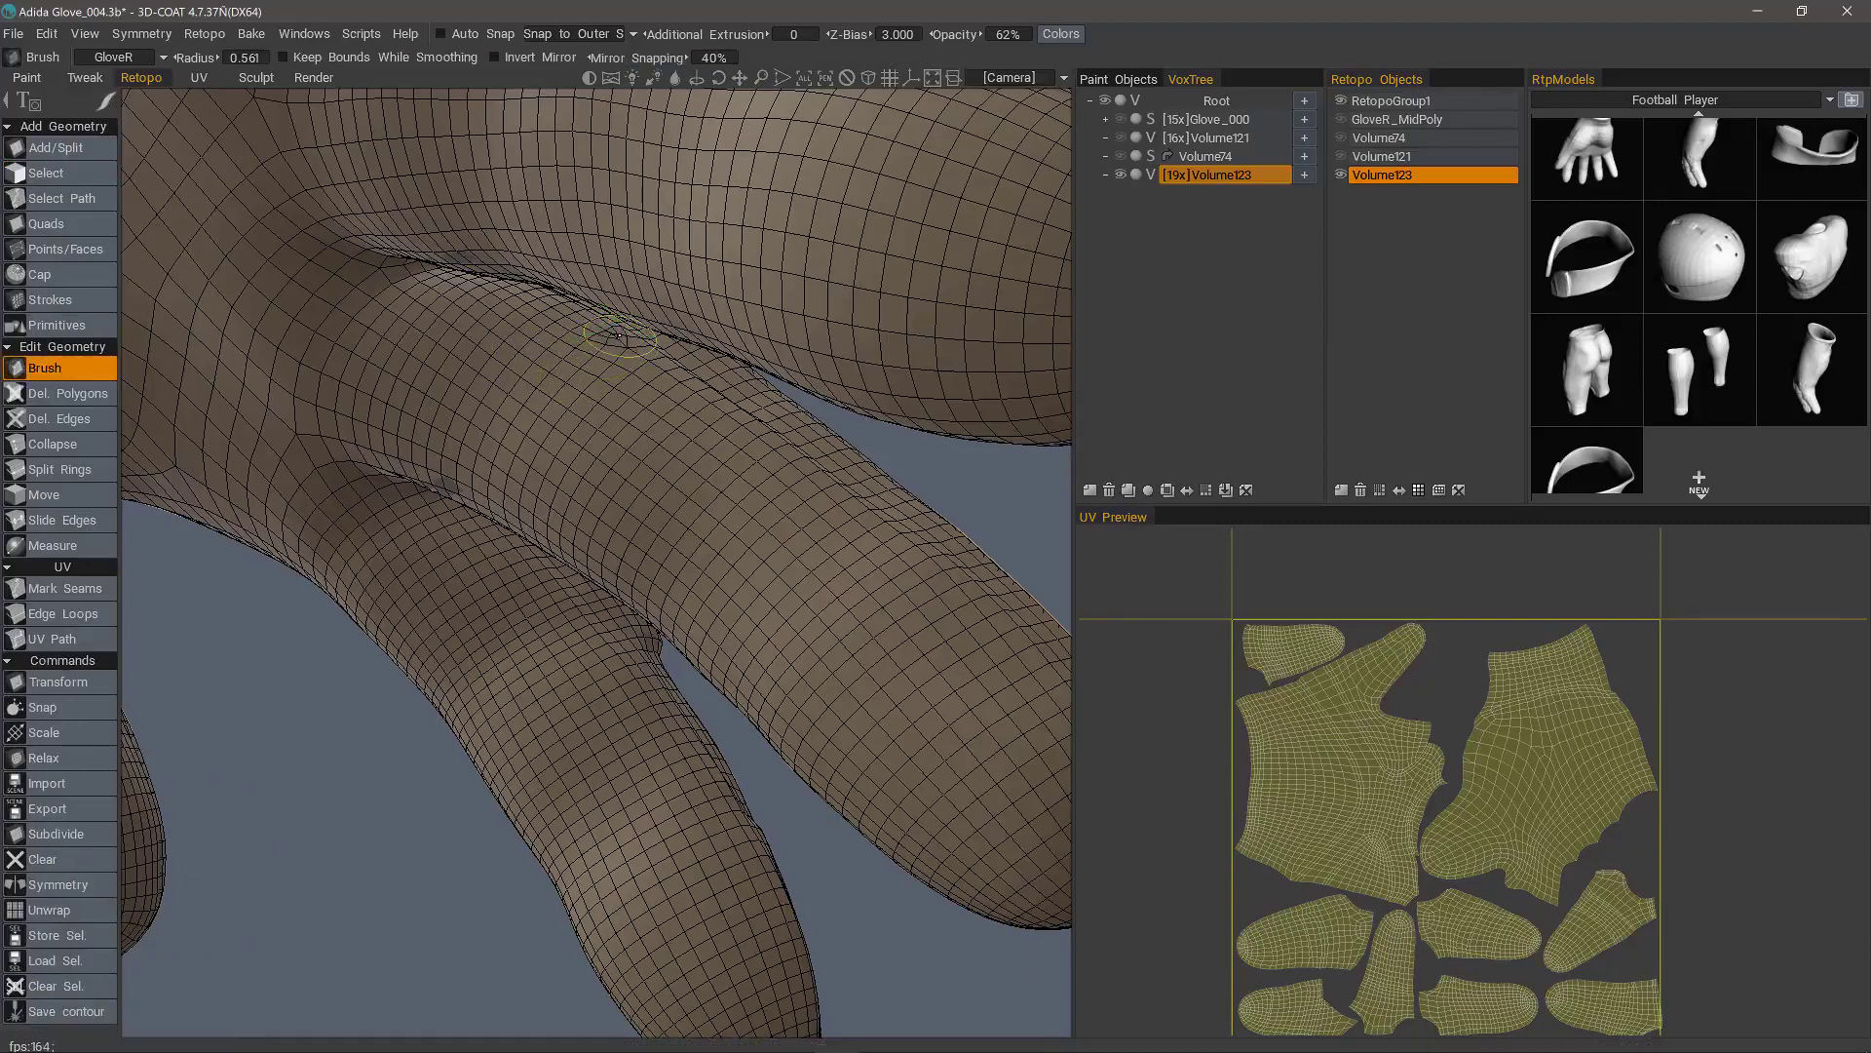
click(450, 35)
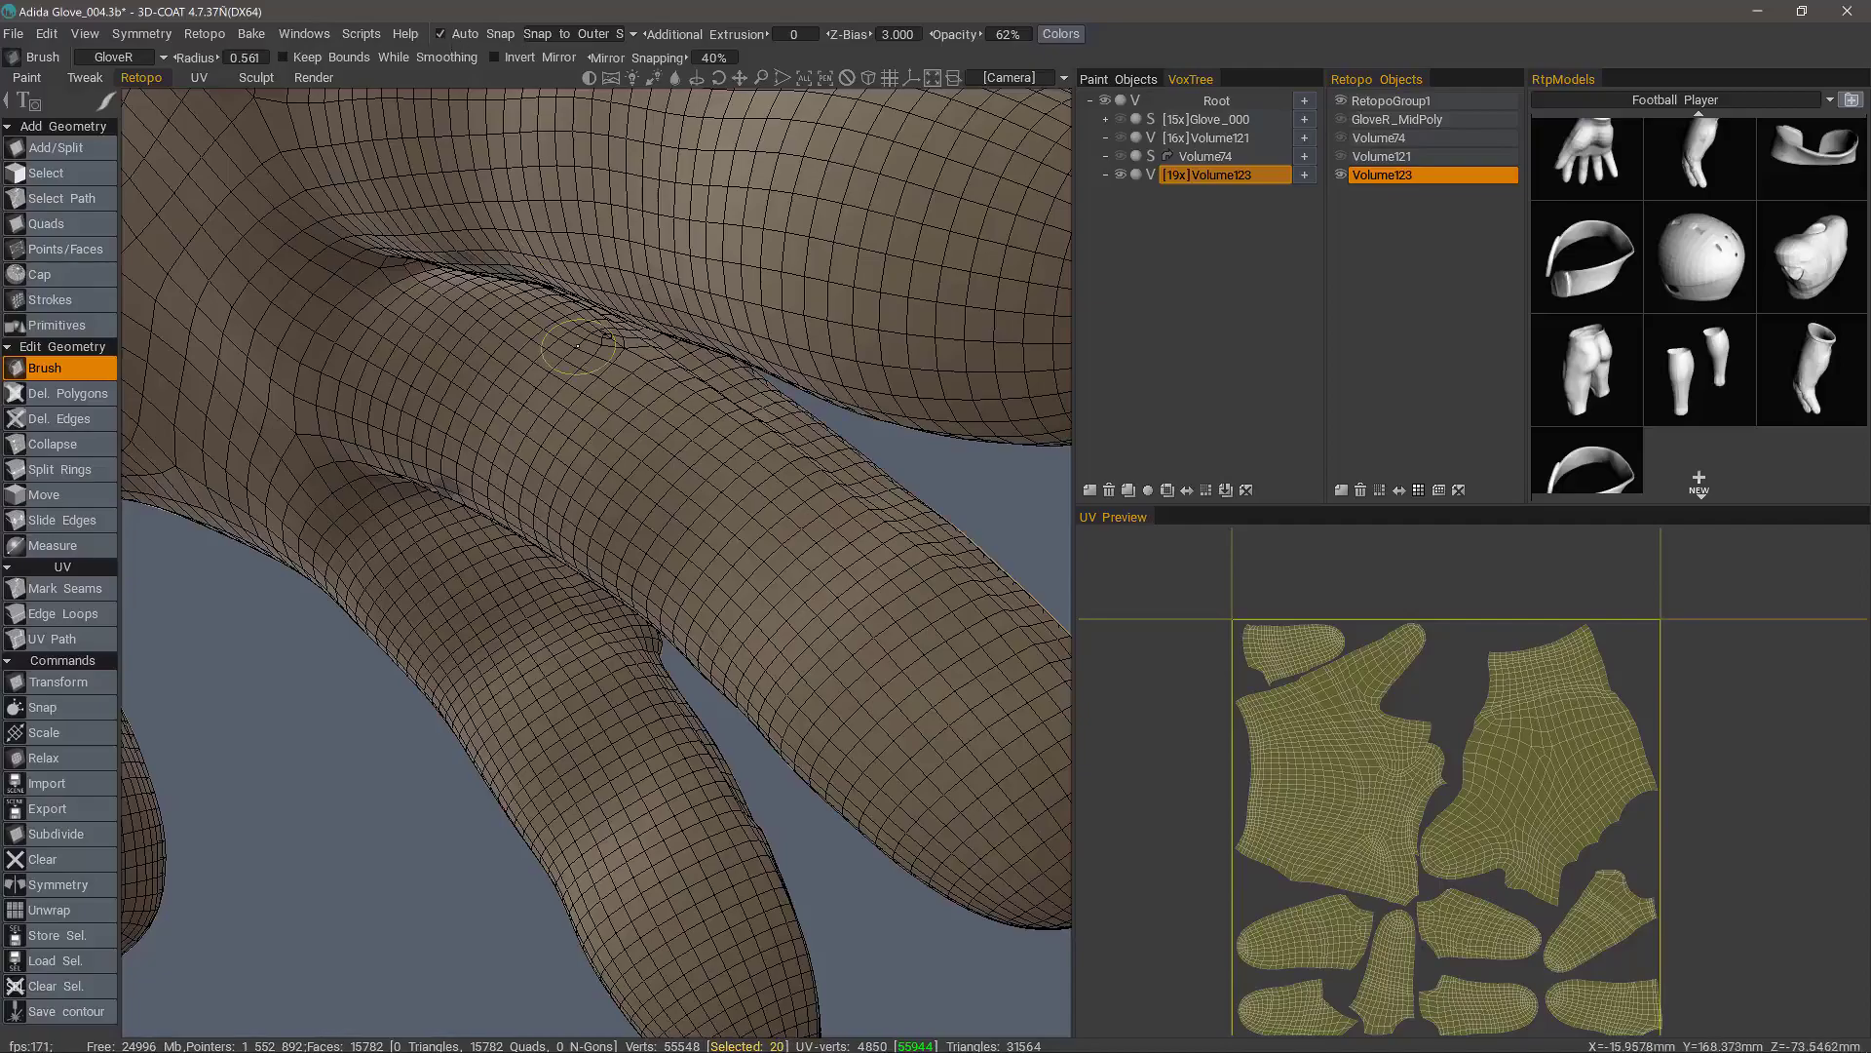
mouse_move(579, 345)
mouse_down()
mouse_move(614, 334)
mouse_move(595, 327)
mouse_up()
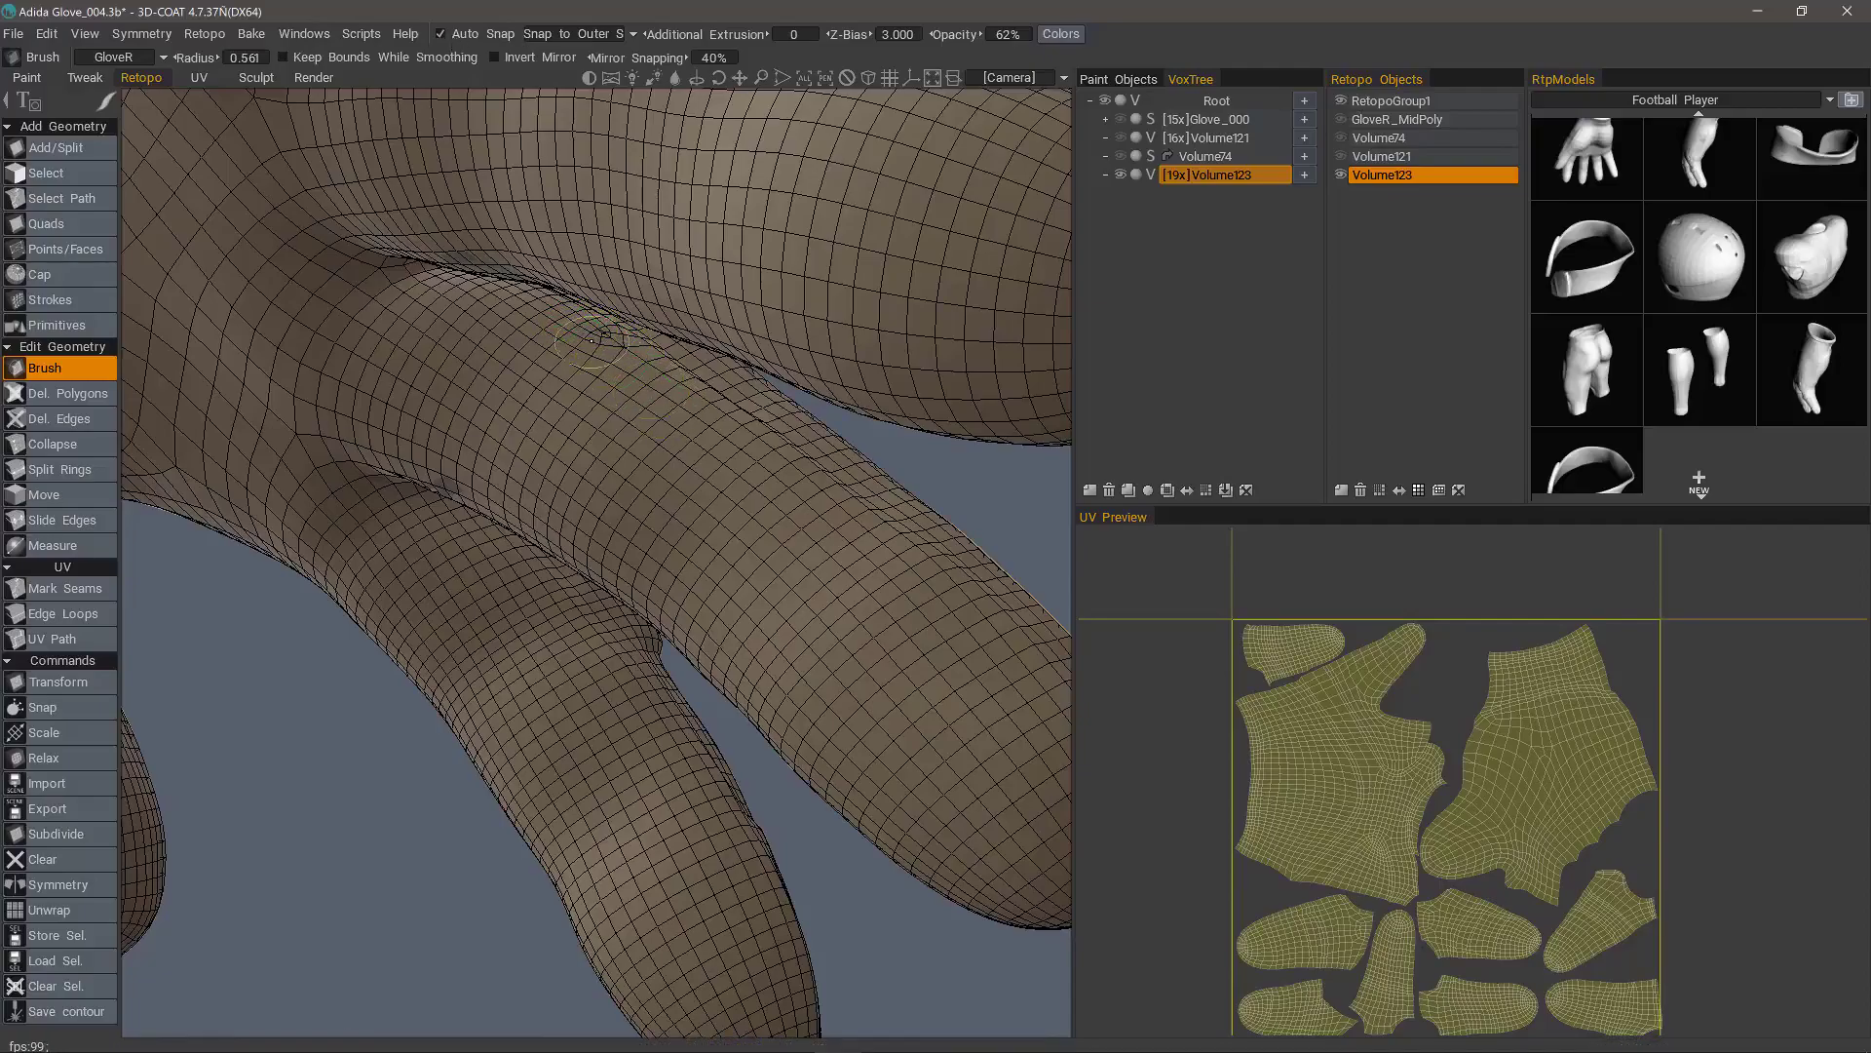
Step: Examine the retopo mesh between and along the fingers, and the edge flow across the whole glove
alt+right_drag(549, 418, 605, 526)
mouse_move(604, 526)
alt+mouse_down()
mouse_move(575, 540)
mouse_move(624, 458)
mouse_move(679, 268)
mouse_move(634, 272)
alt+mouse_up()
alt+middle_drag(634, 272, 624, 517)
alt+drag(623, 516, 585, 409)
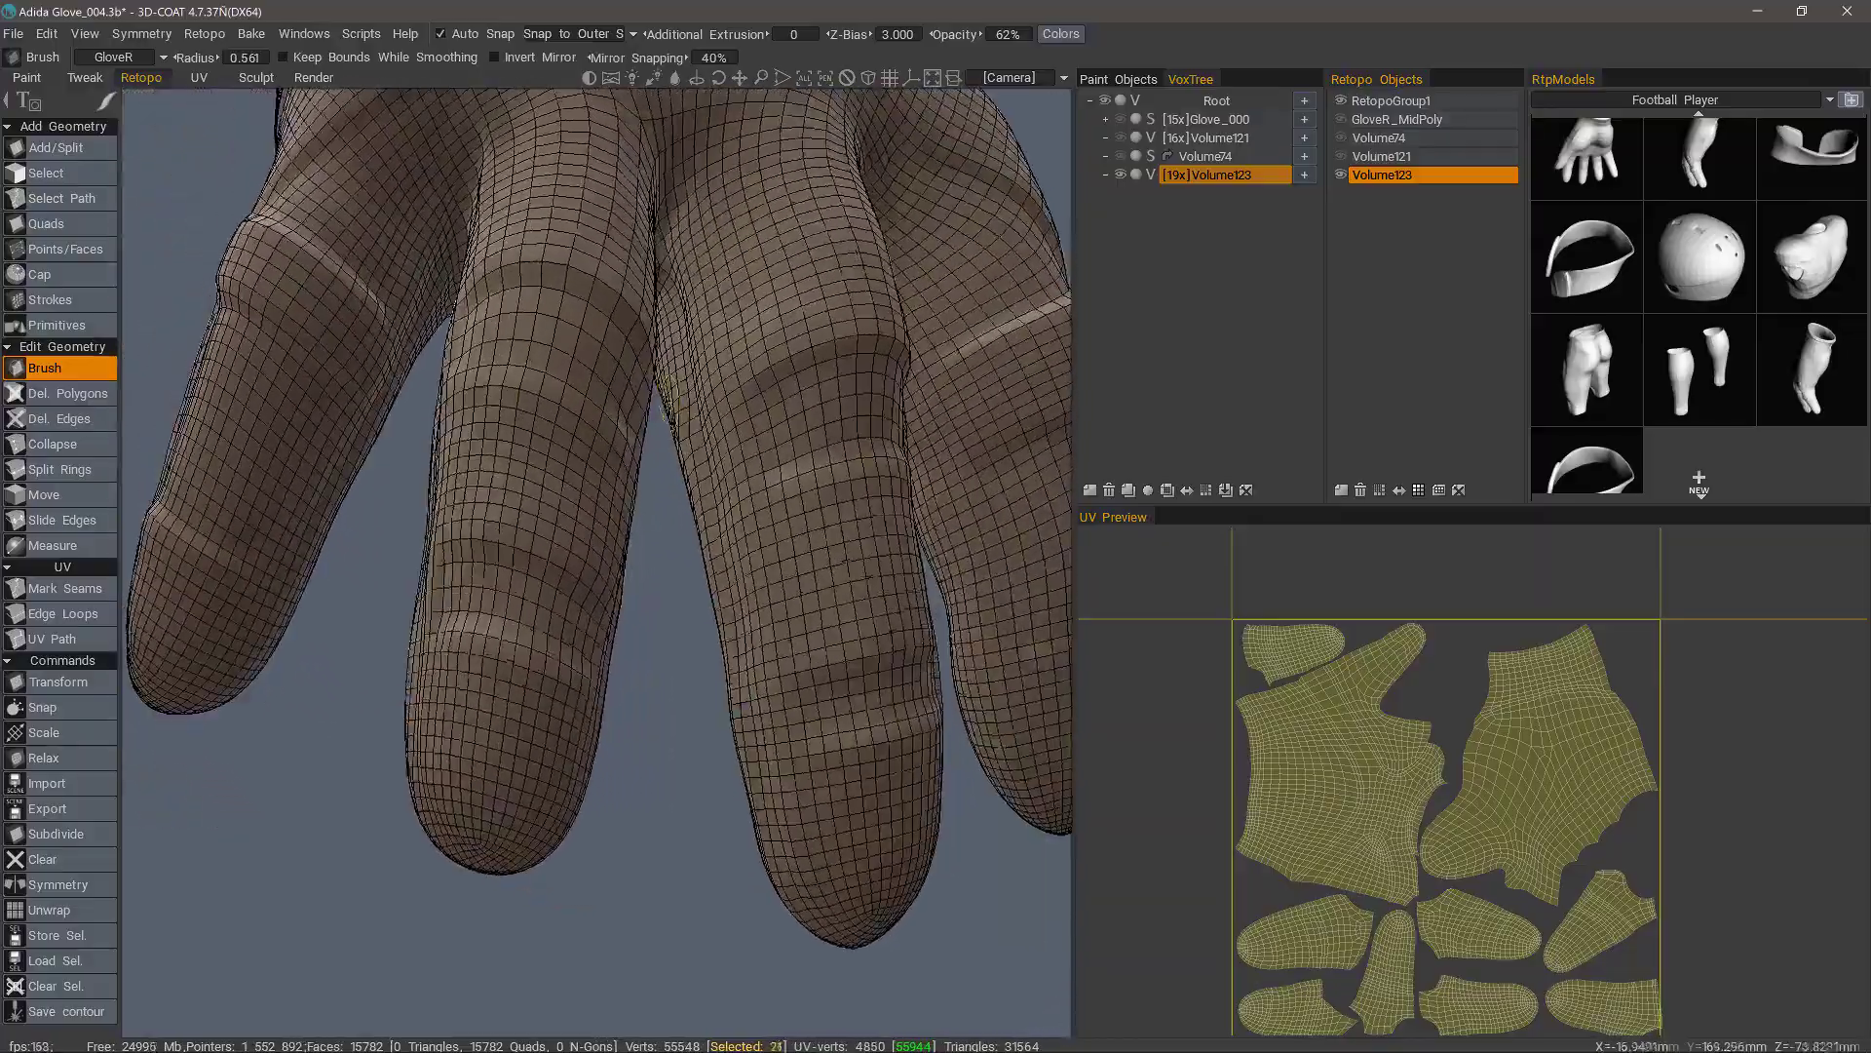
alt+middle_drag(584, 409, 594, 584)
alt+drag(595, 585, 639, 436)
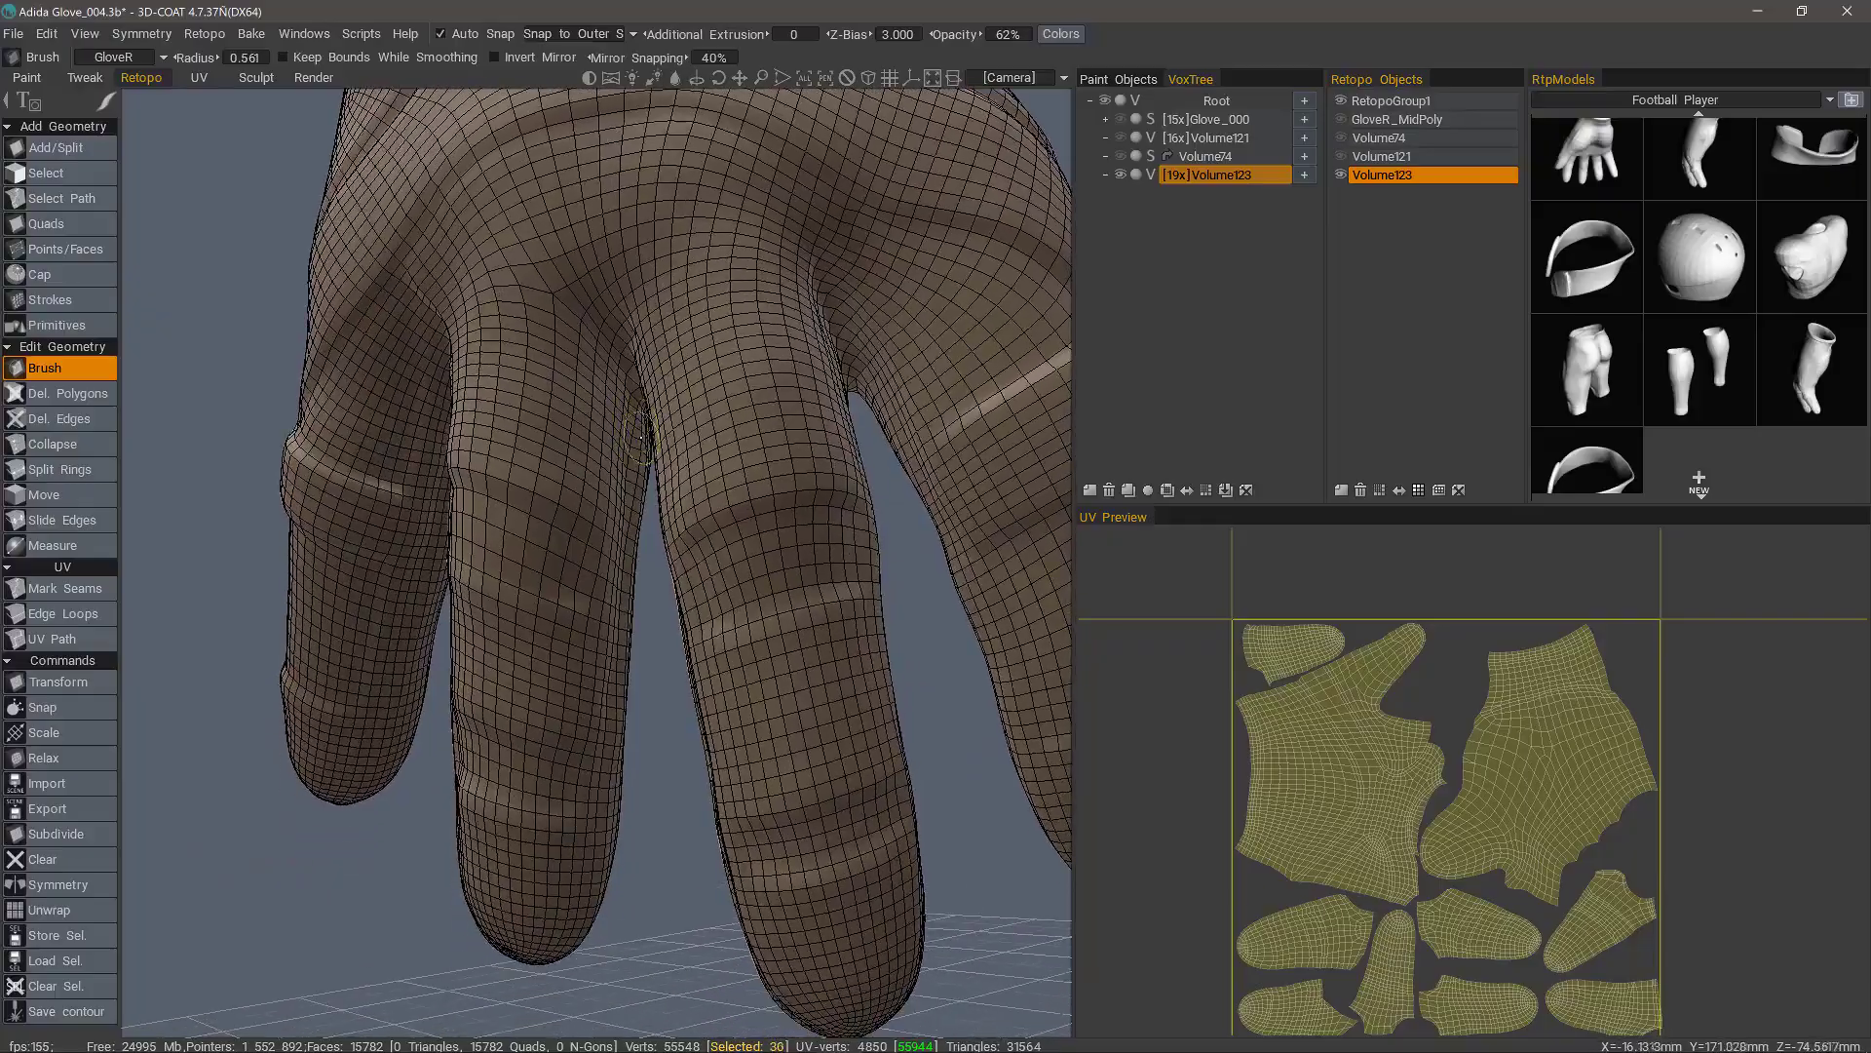
alt+right_drag(706, 583, 717, 439)
alt+drag(717, 438, 451, 435)
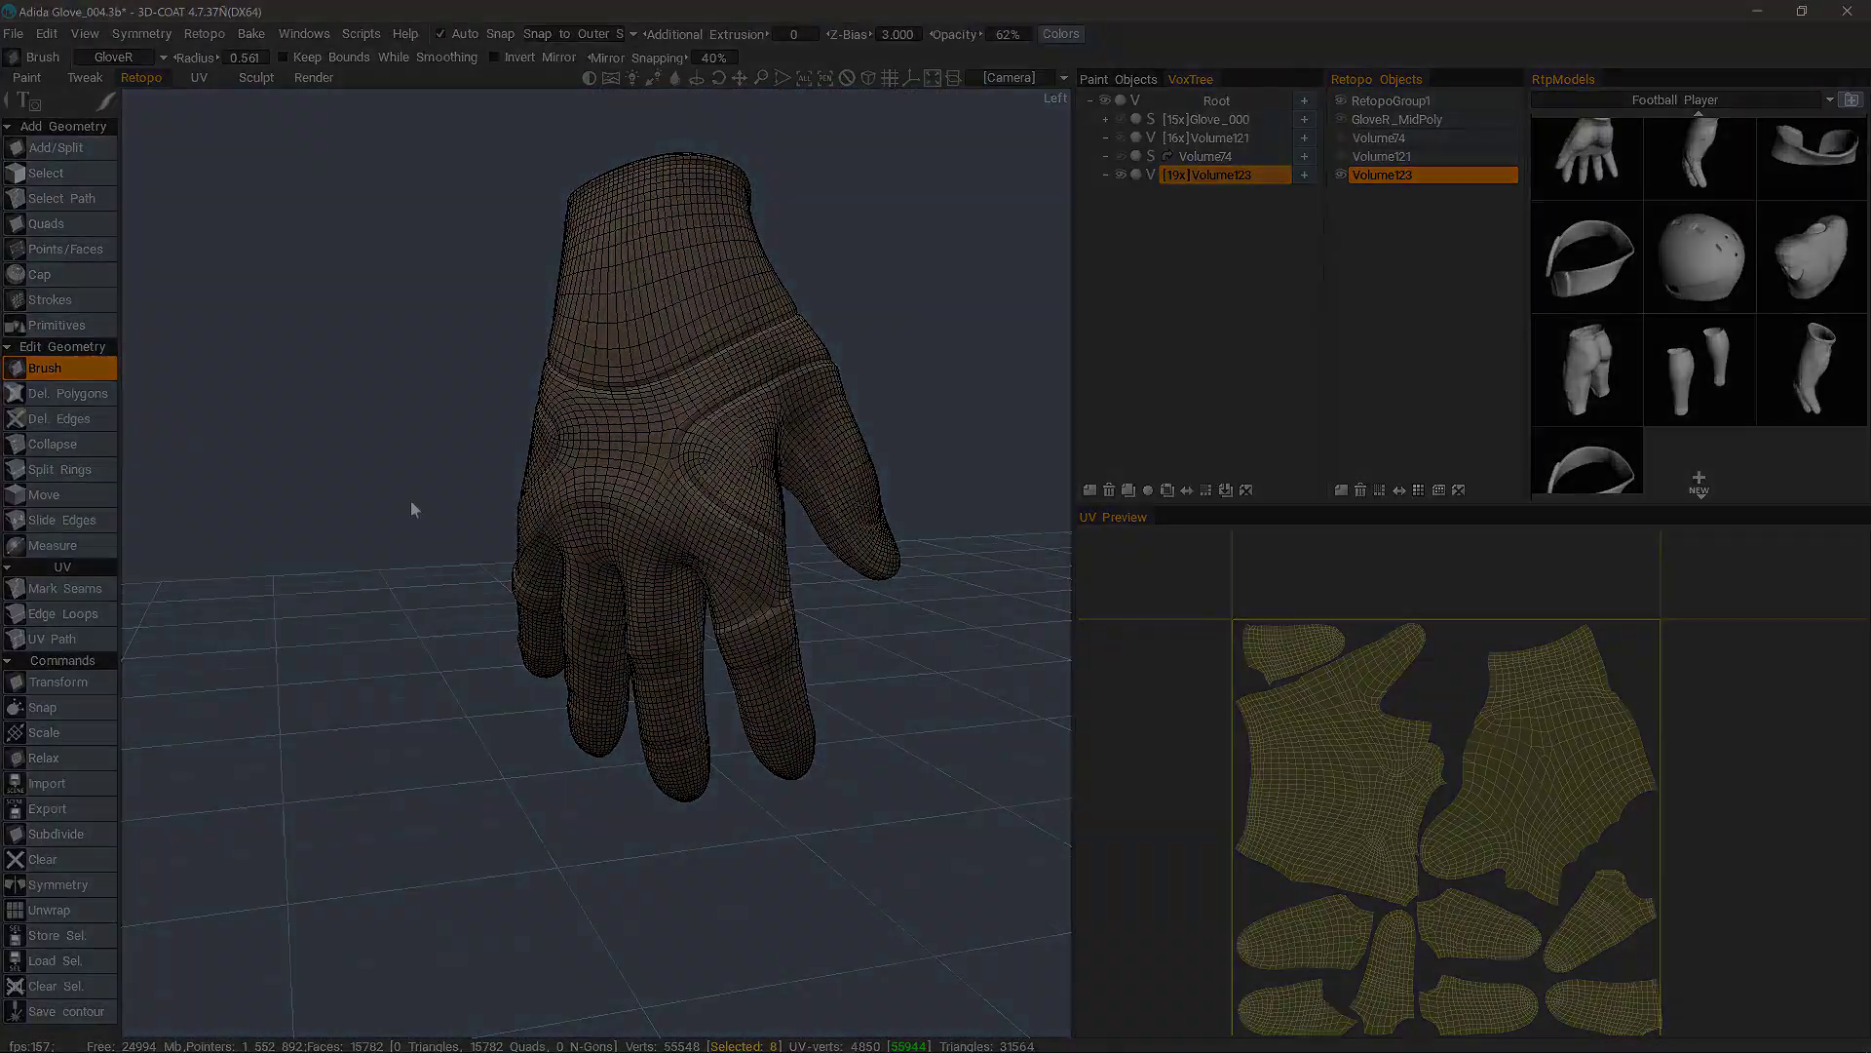